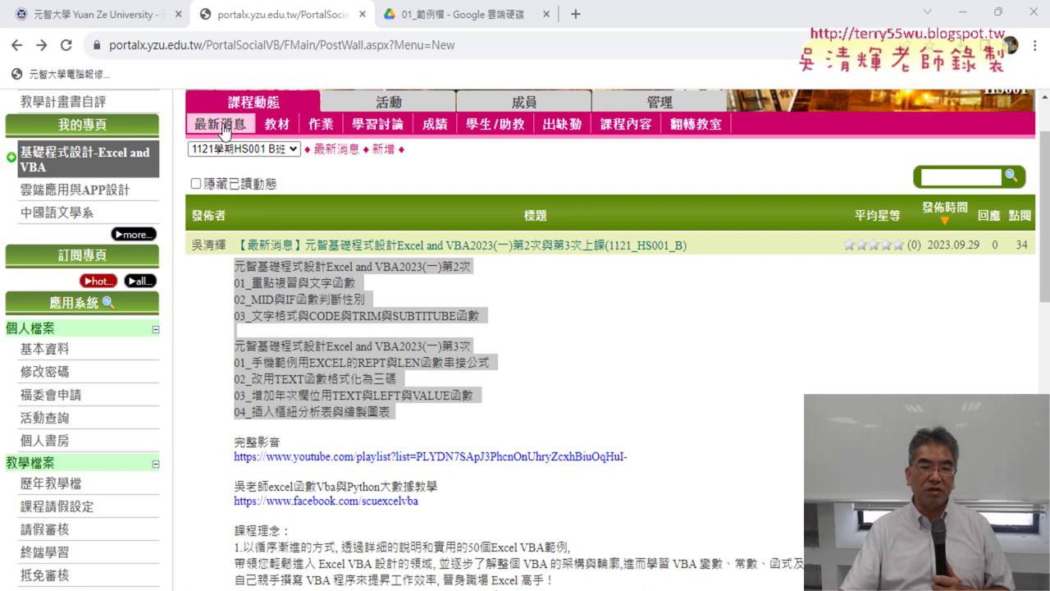
Review lines 01–03 of the 第2次 topic list in the course announcement.
left_click(279, 410)
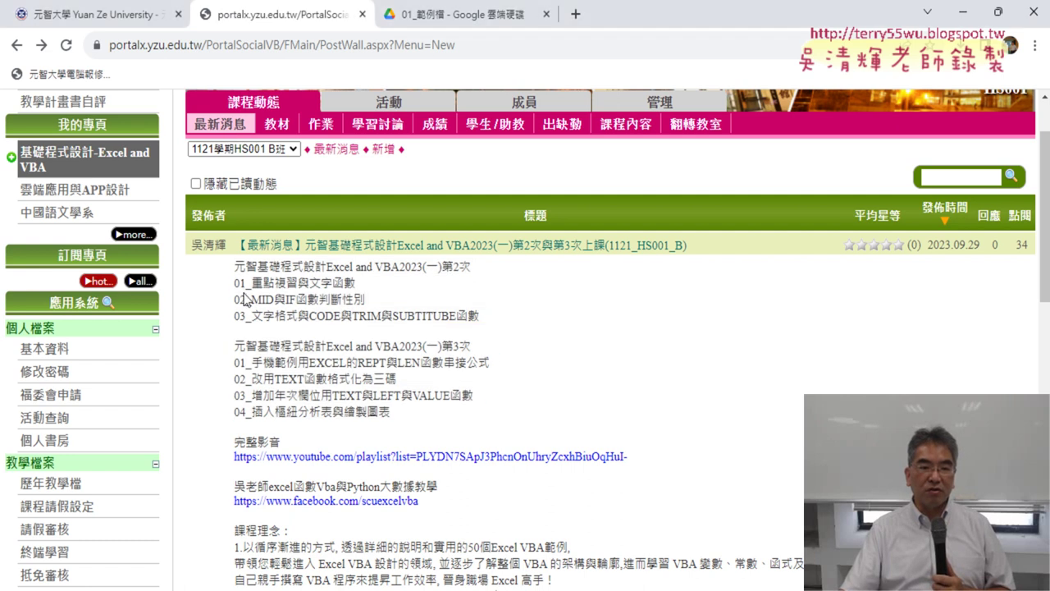
scroll(311, 410, "up", 1)
scroll(361, 410, "down", 1)
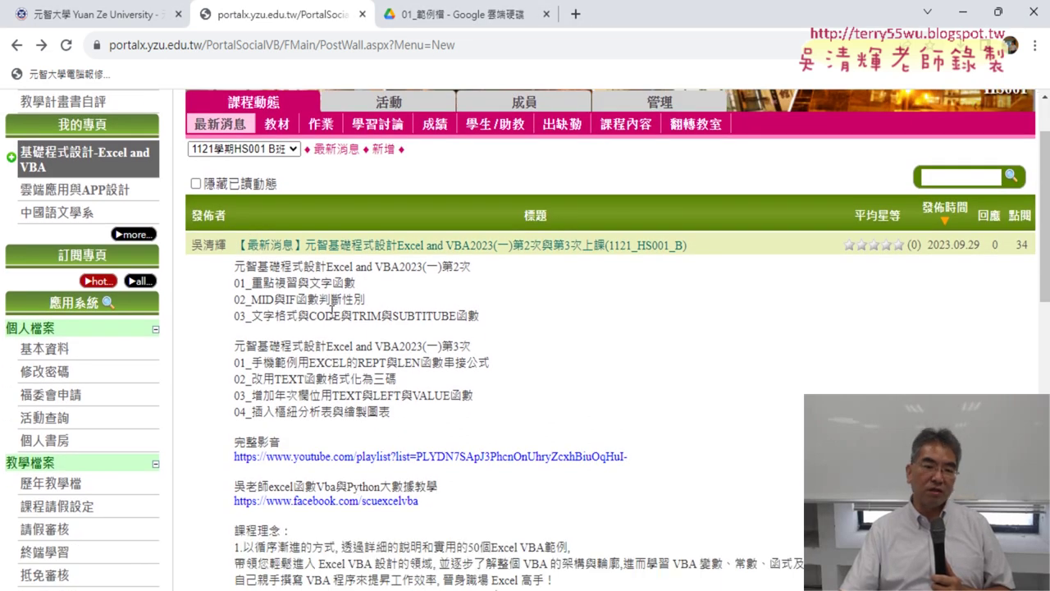
left_click_drag(484, 316, 235, 282)
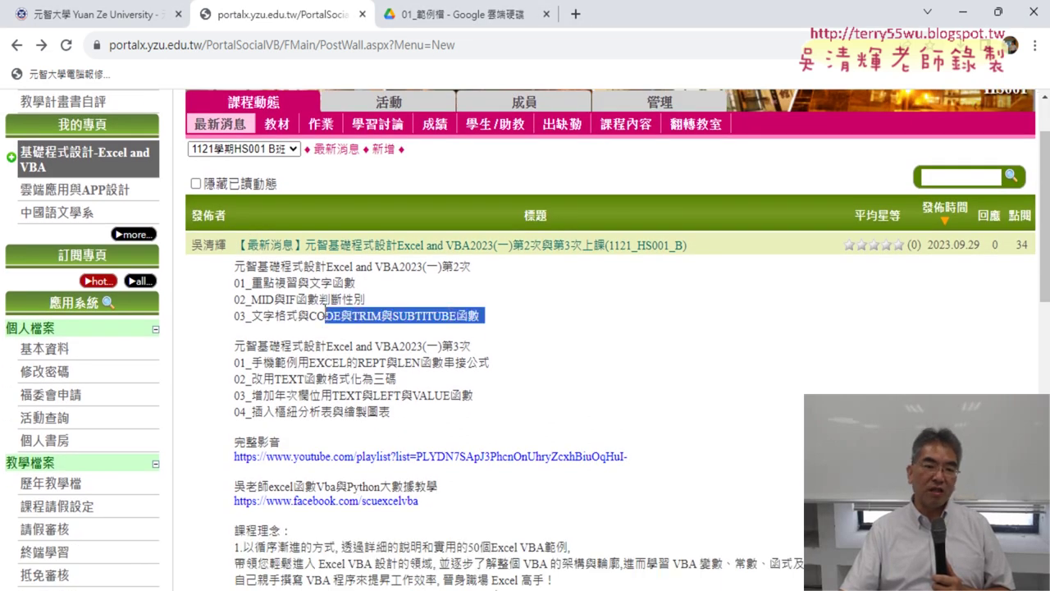
left_click(284, 303)
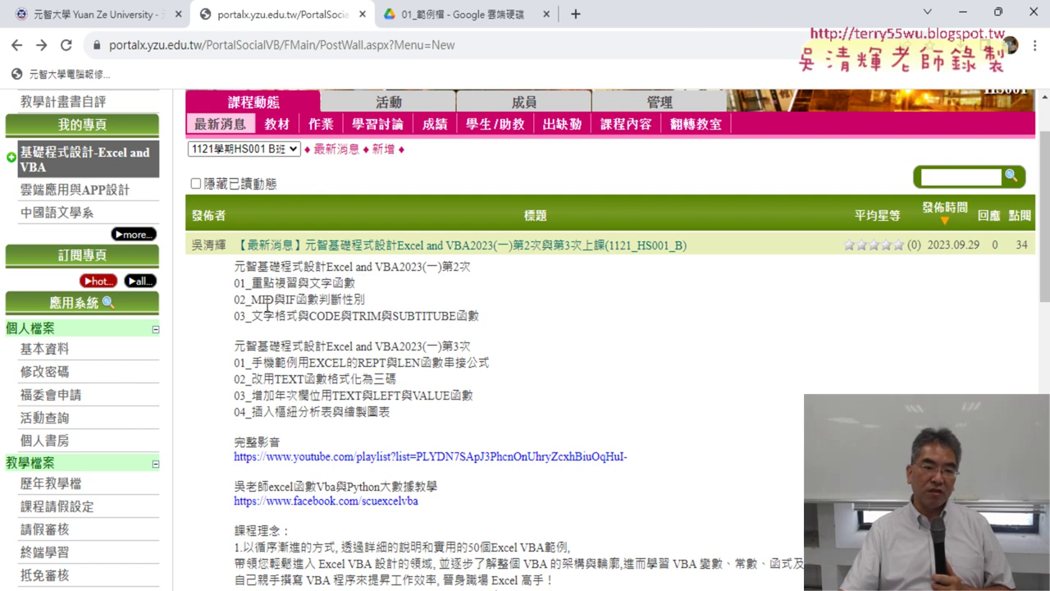
Highlight the MID, IF, CODE, TRIM and SUBTITUBE functions in the 第2次 topics.
left_click_drag(252, 300, 310, 301)
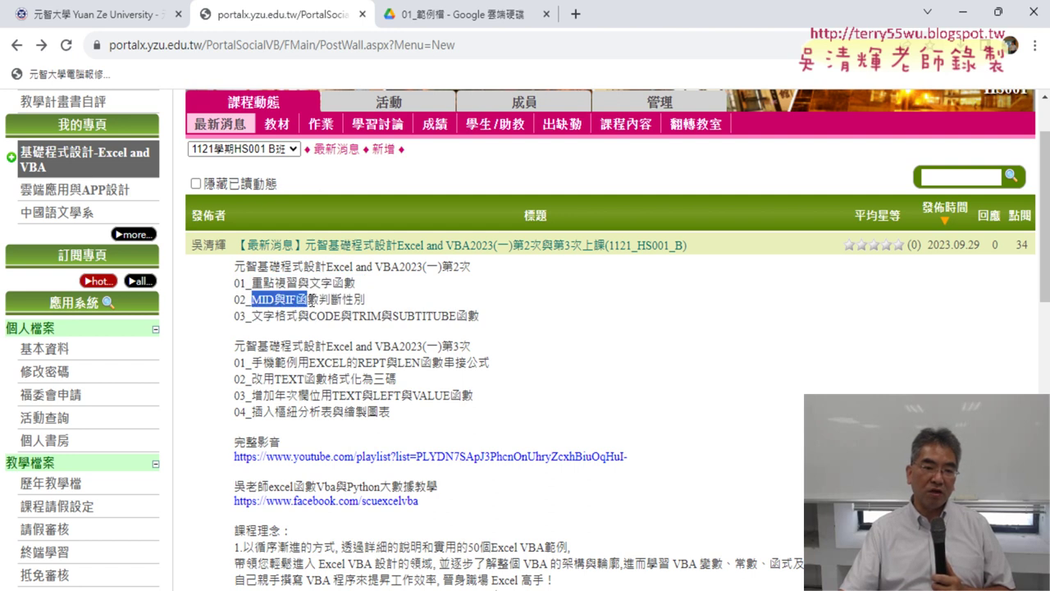
left_click_drag(306, 317, 328, 317)
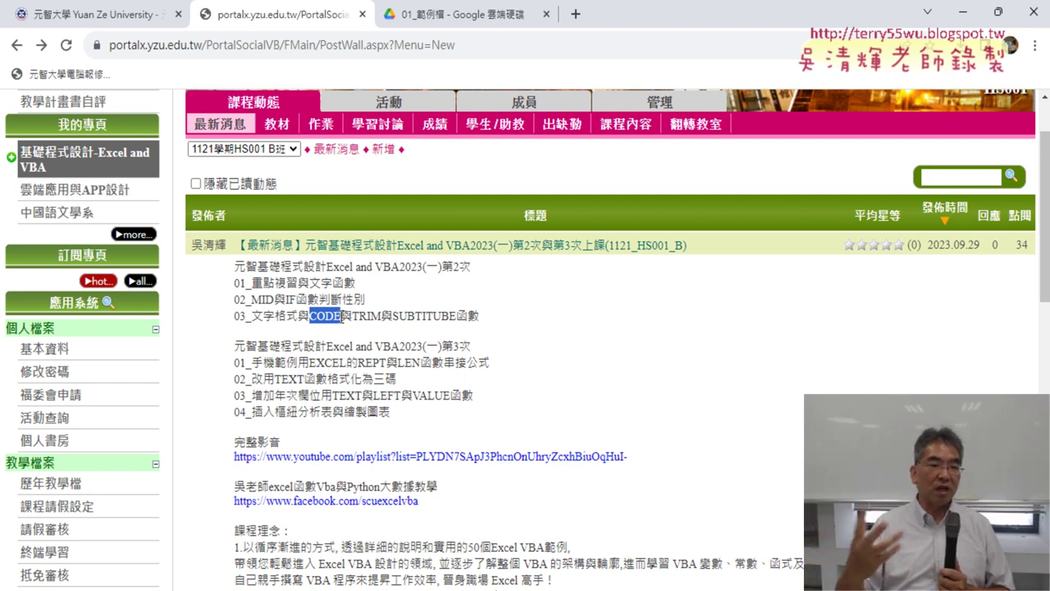
left_click_drag(352, 315, 391, 308)
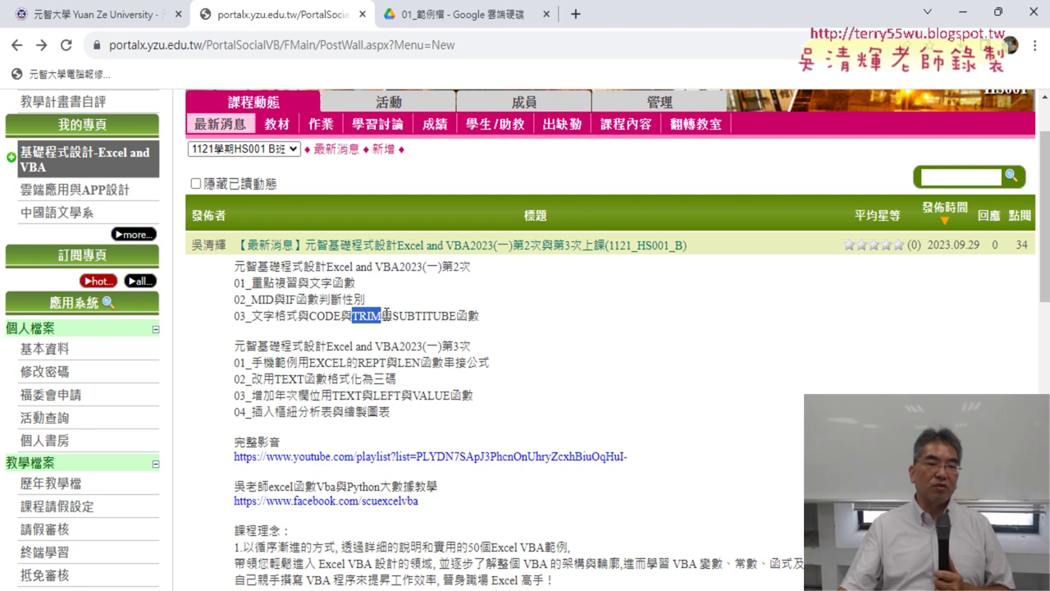
left_click_drag(393, 315, 456, 319)
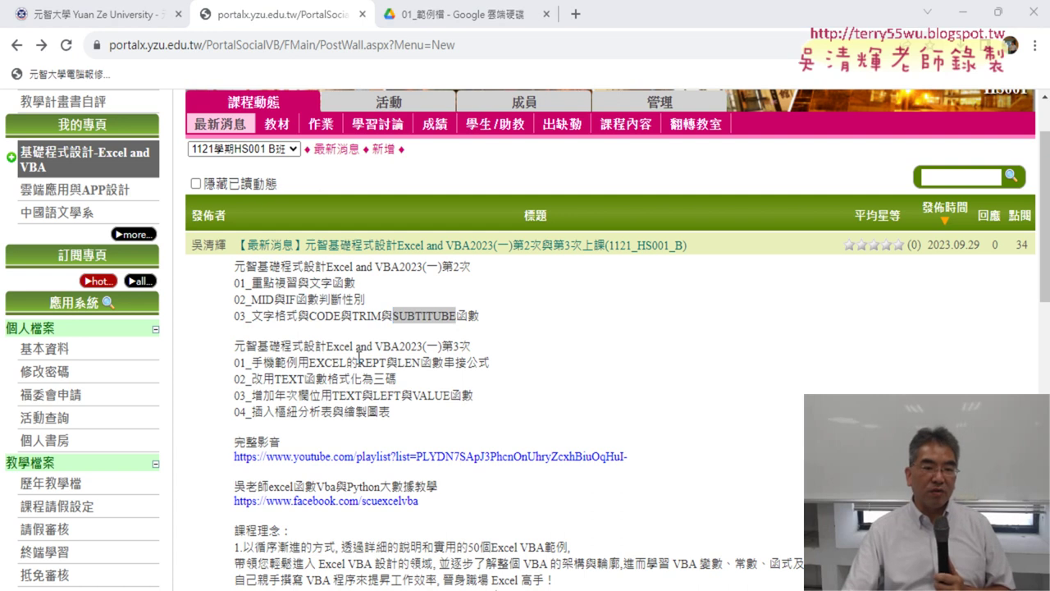
Highlight 手機範例 and the REPT and LEN functions in the 第3次 topics.
left_click(256, 366)
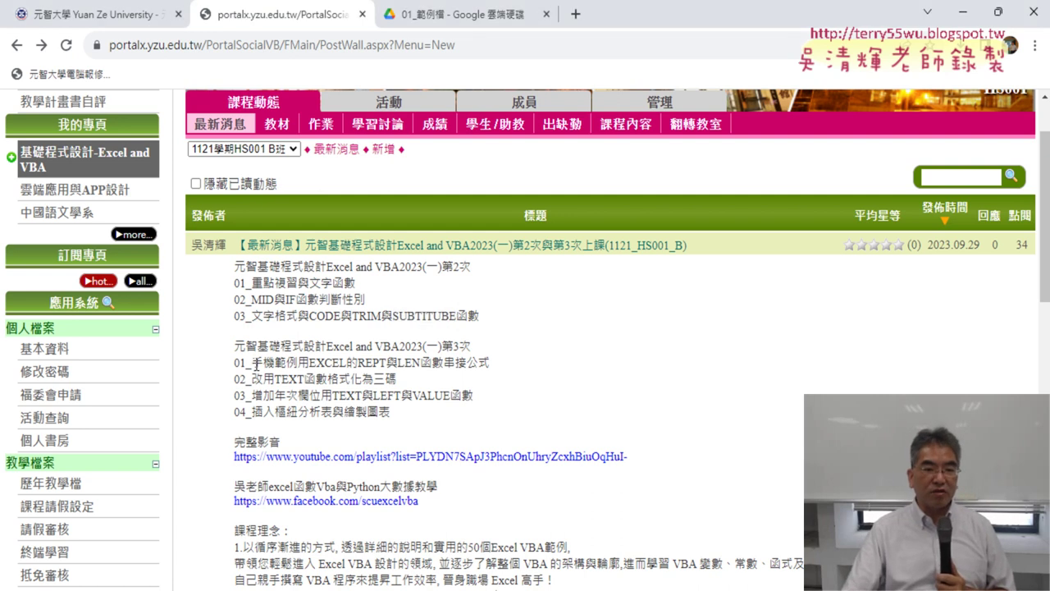
left_click_drag(253, 362, 300, 362)
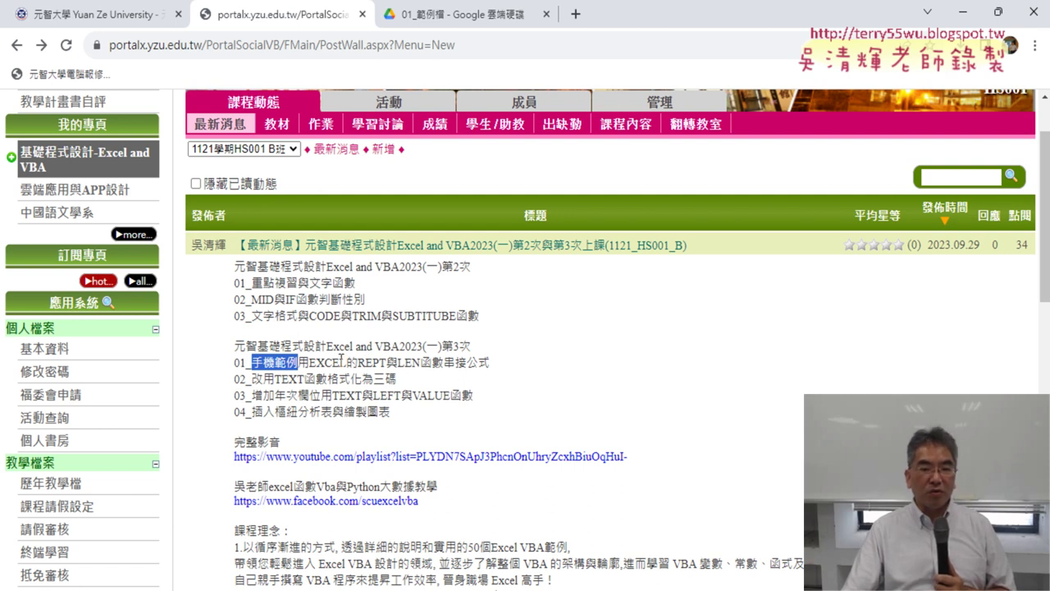
left_click_drag(358, 363, 432, 363)
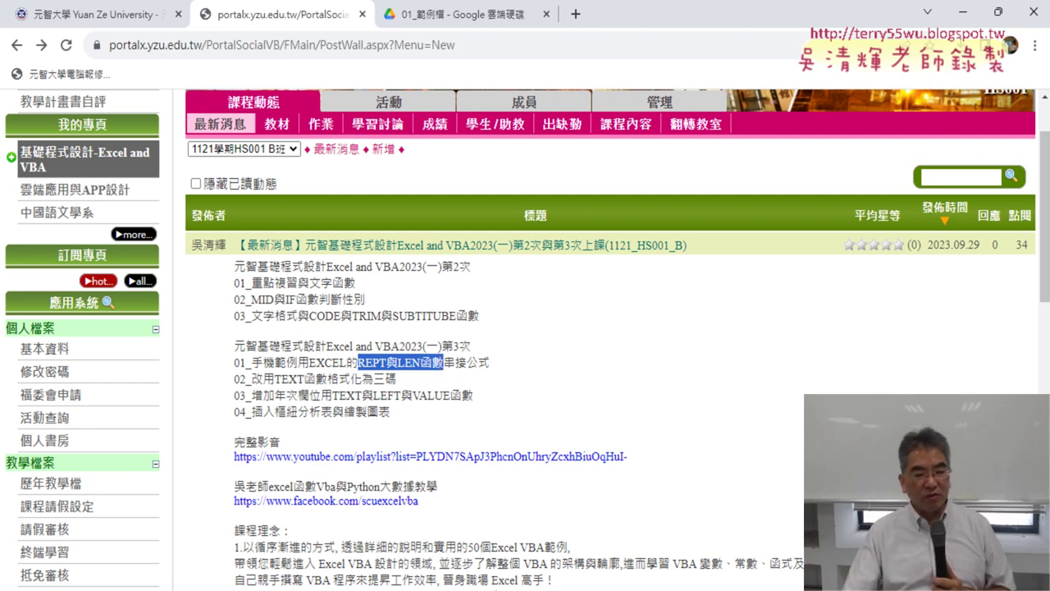
In Excel's 綜合練習 sheet, mark the carrier, prefix and suffix values in row 4.
key("alt+Tab")
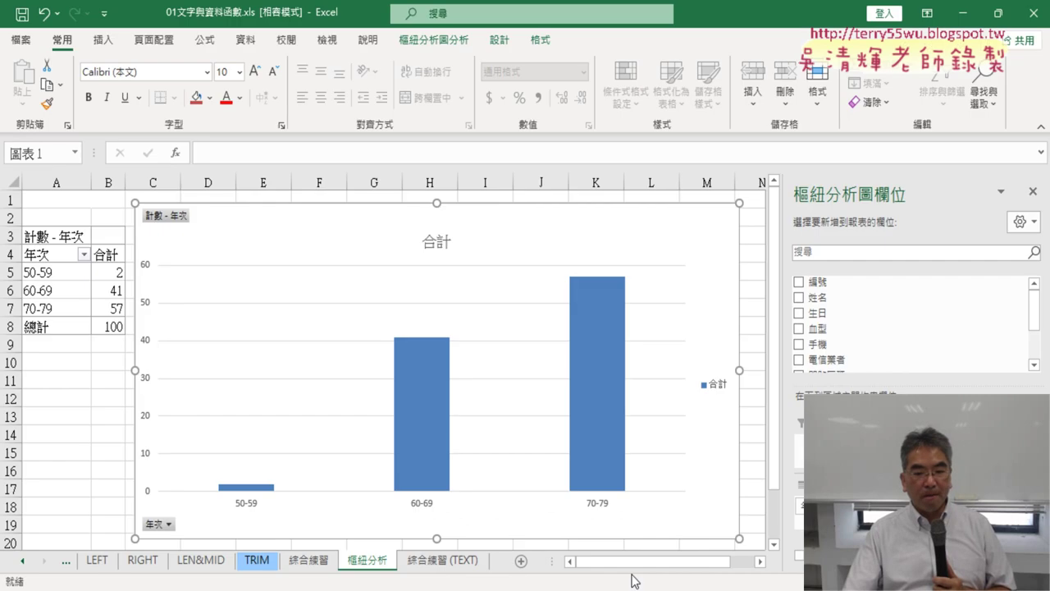
left_click(306, 562)
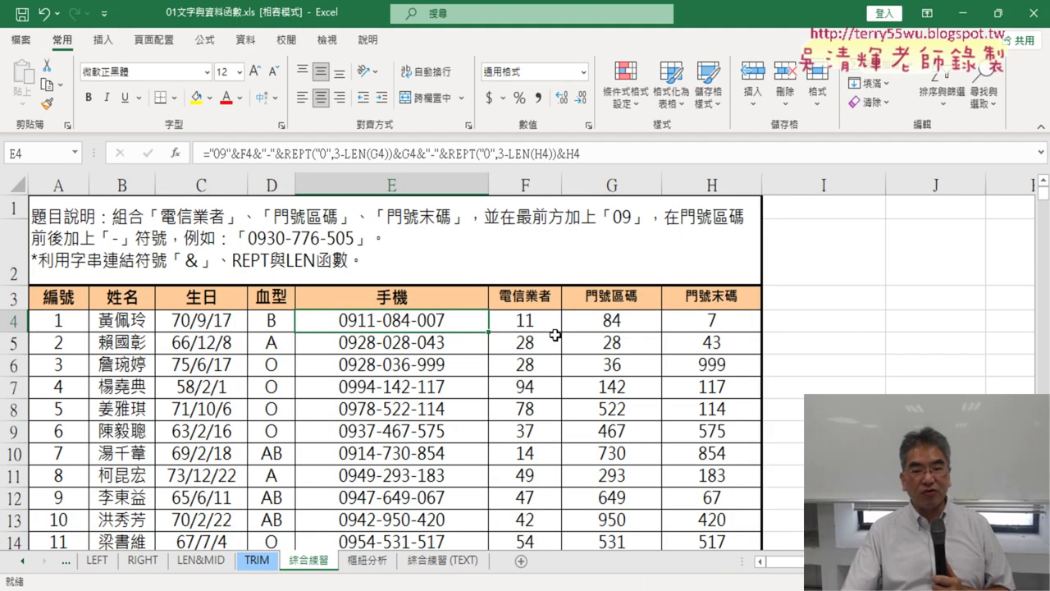
left_click_drag(529, 322, 707, 322)
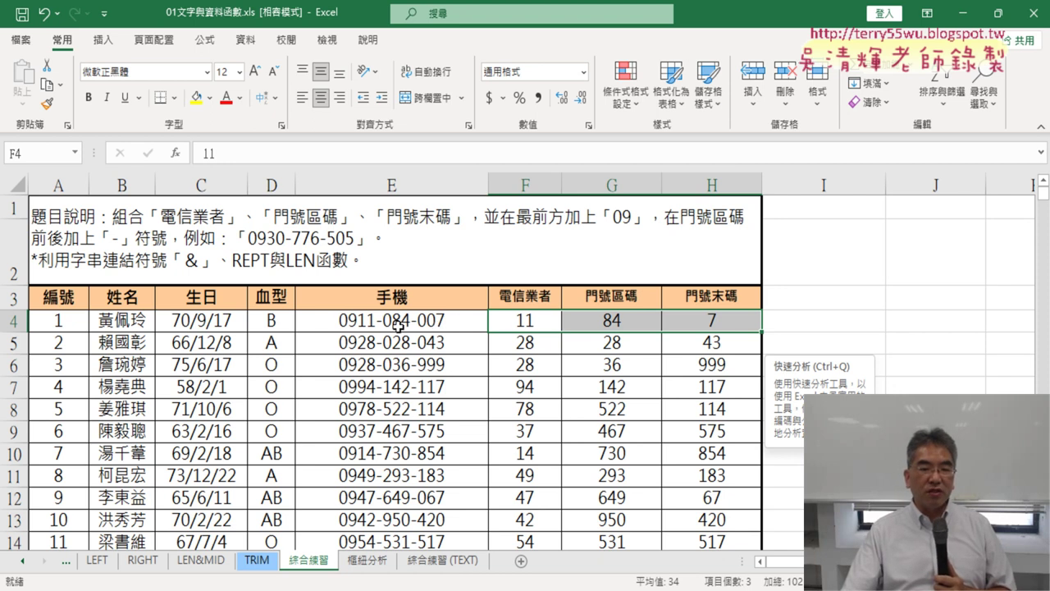
left_click_drag(525, 324, 680, 321)
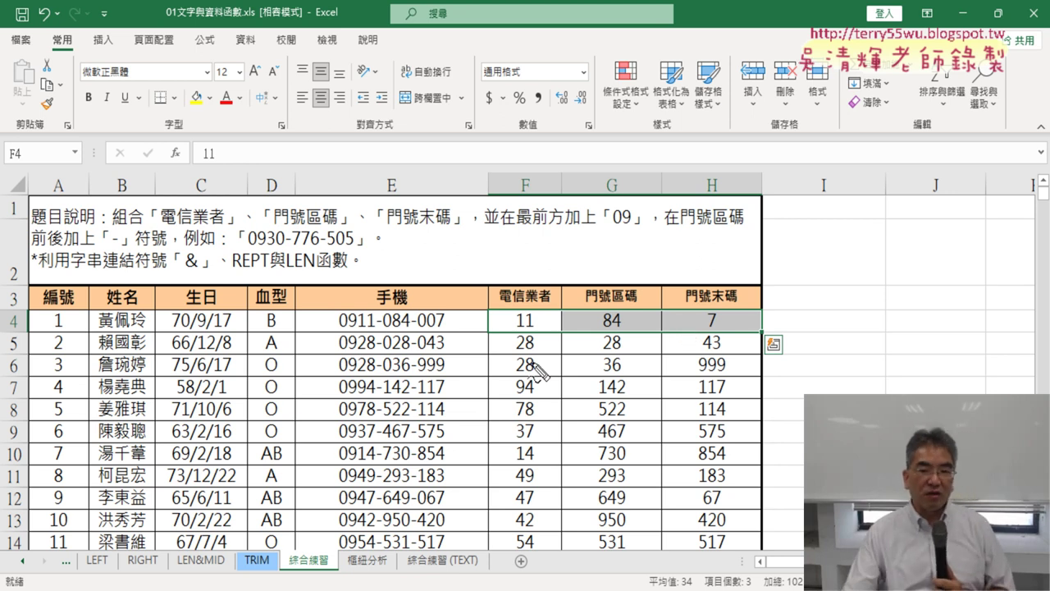
Annotate how the 11, 84 and 7 map into E4's phone number, then select E4.
left_click_drag(359, 329, 374, 327)
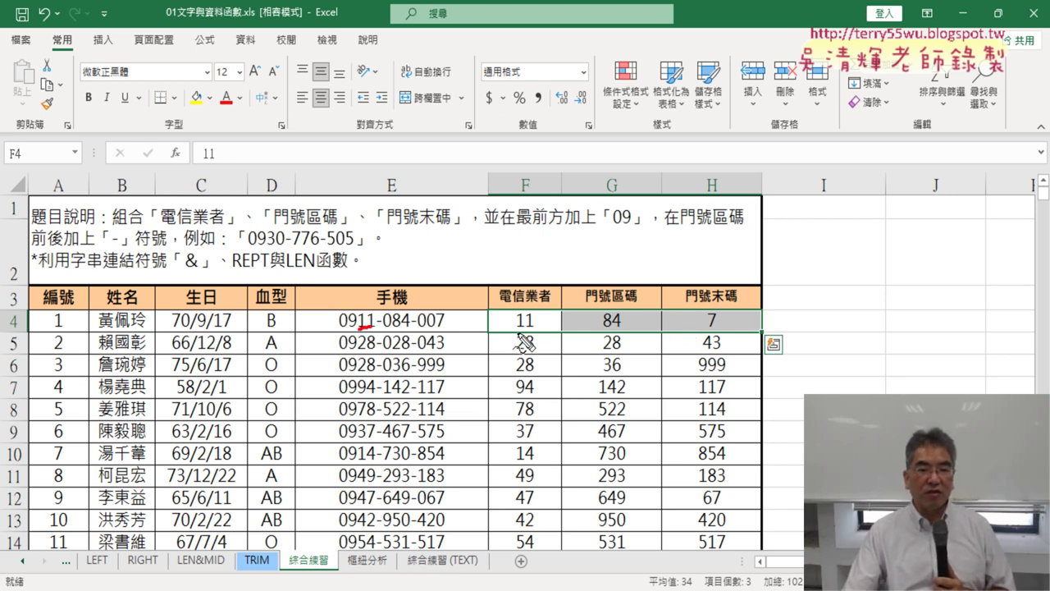
left_click_drag(517, 332, 534, 329)
left_click_drag(525, 289, 376, 294)
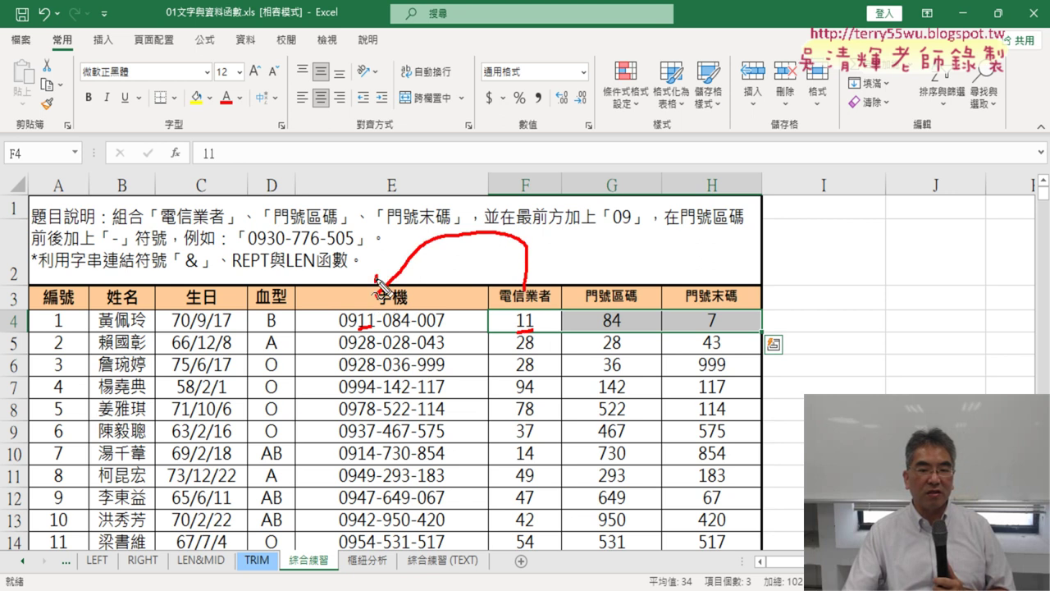
mouse_move(605, 327)
left_mouse_down()
mouse_move(628, 326)
mouse_move(391, 327)
left_mouse_up()
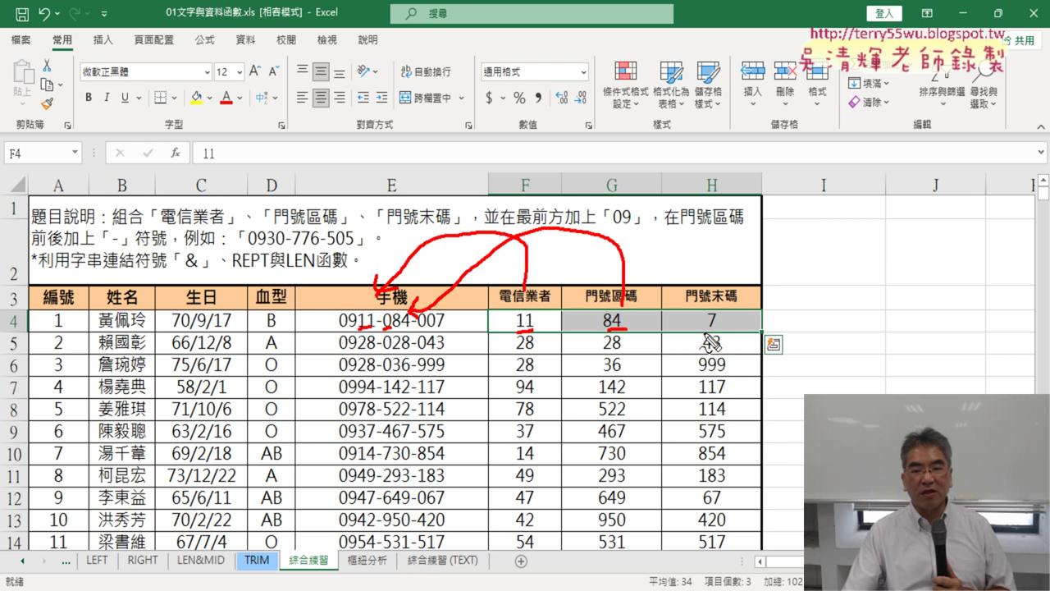
mouse_move(703, 333)
left_mouse_down()
mouse_move(726, 331)
mouse_move(451, 310)
left_mouse_up()
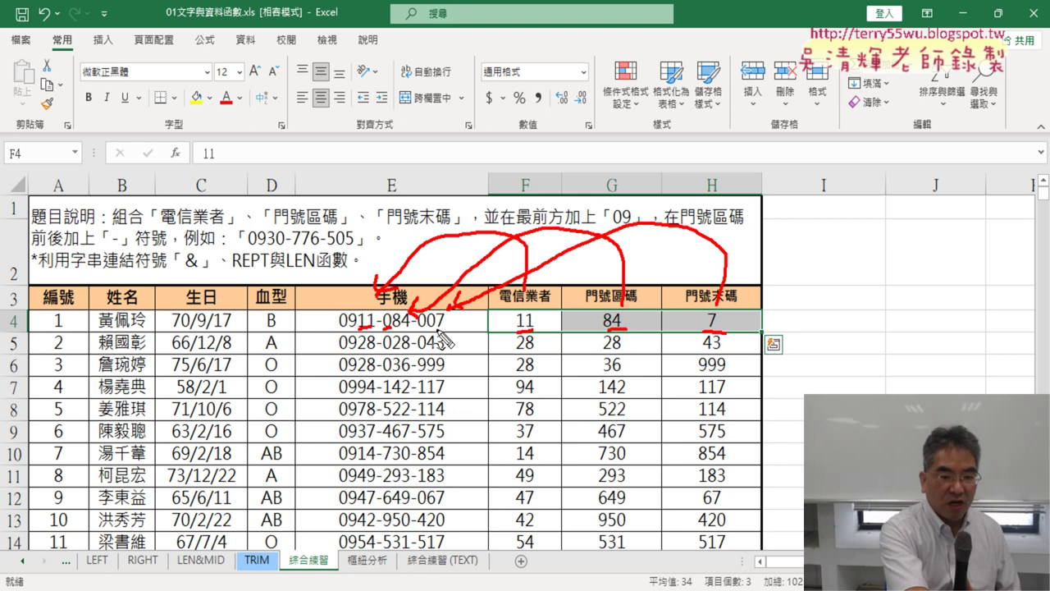
key("Escape")
left_click(437, 326)
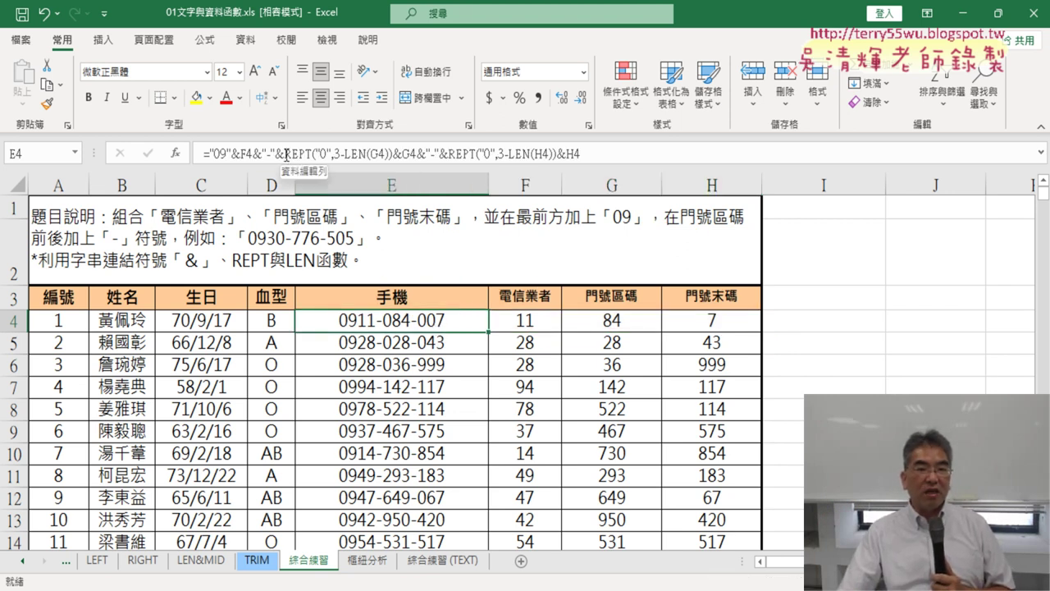
left_click_drag(285, 154, 340, 156)
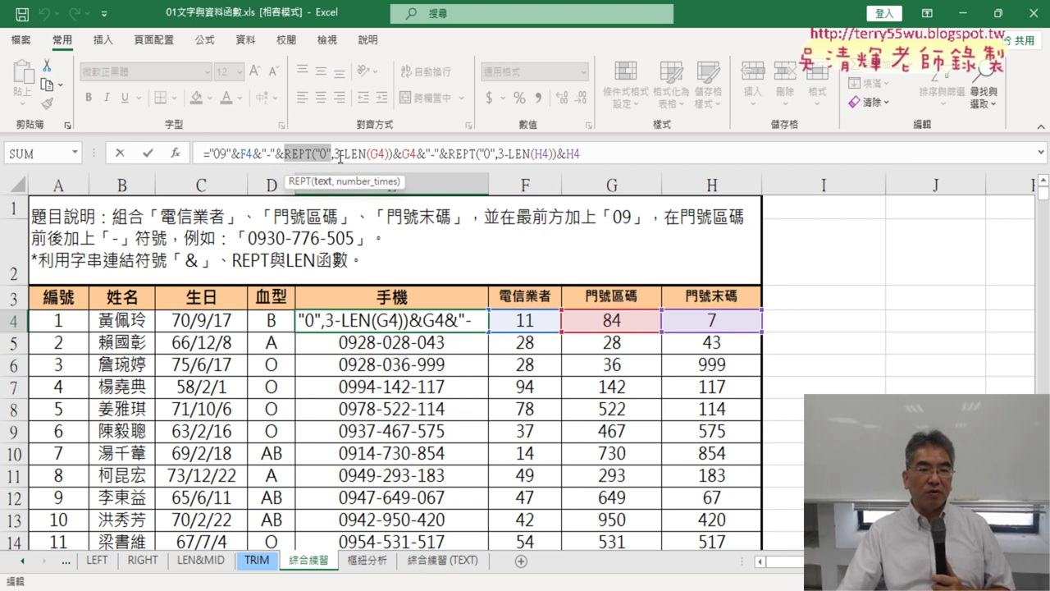
left_click(335, 155)
left_click_drag(336, 155, 392, 156)
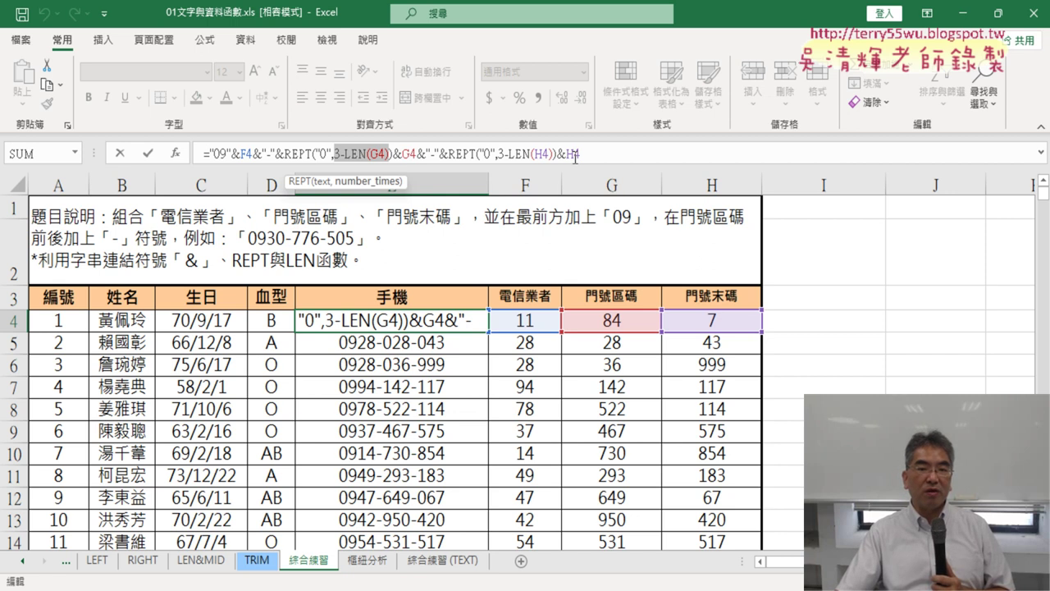
left_click(149, 153)
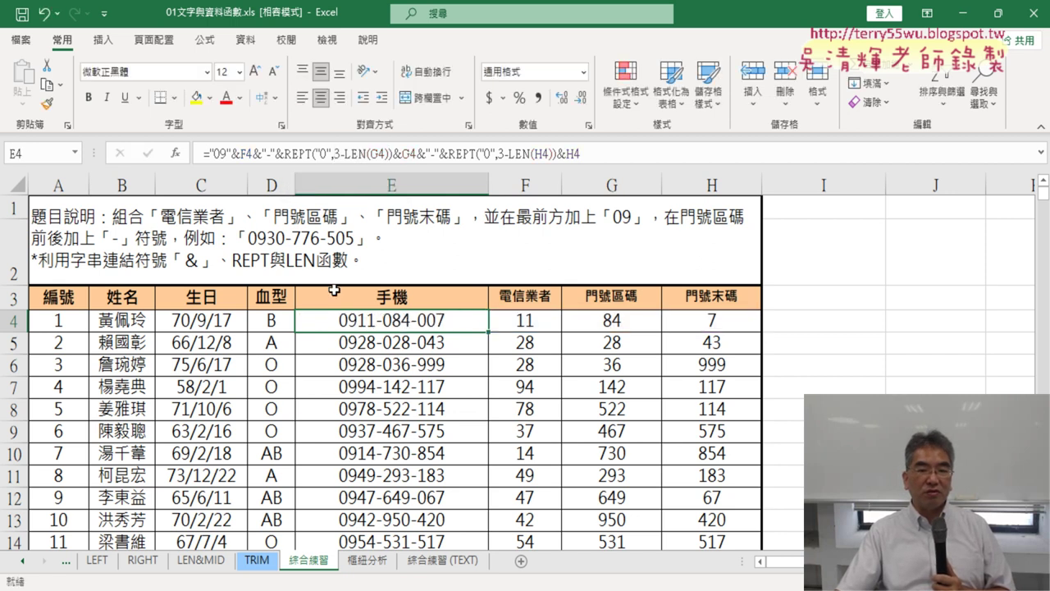
Clear E5 downward and copy E4's phone formula down the 手機 column with the fill handle.
left_click(421, 342)
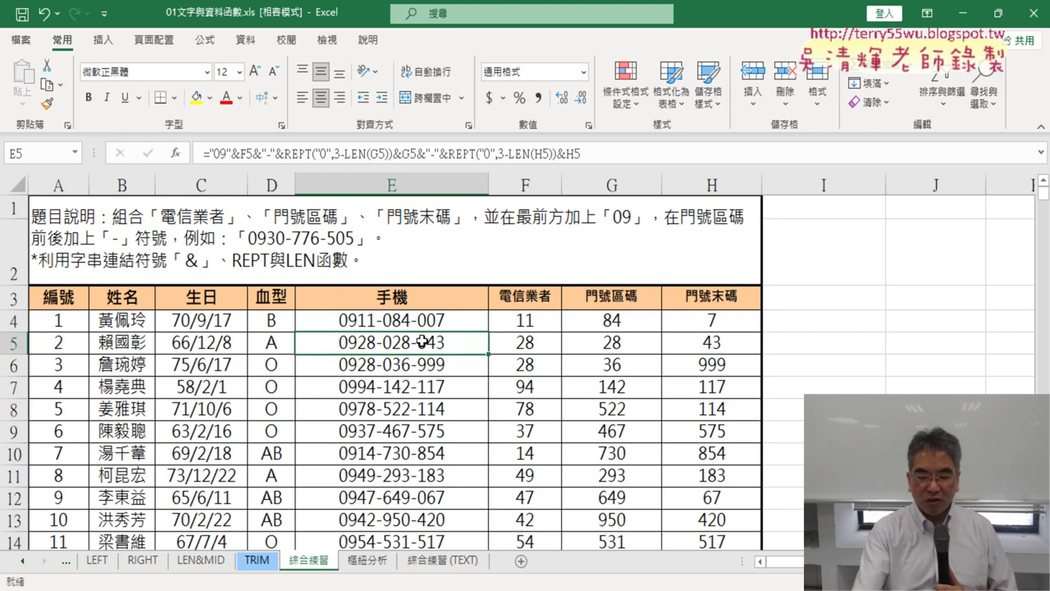
key("ctrl+shift+Down")
key("Delete")
key("ctrl+BackSpace")
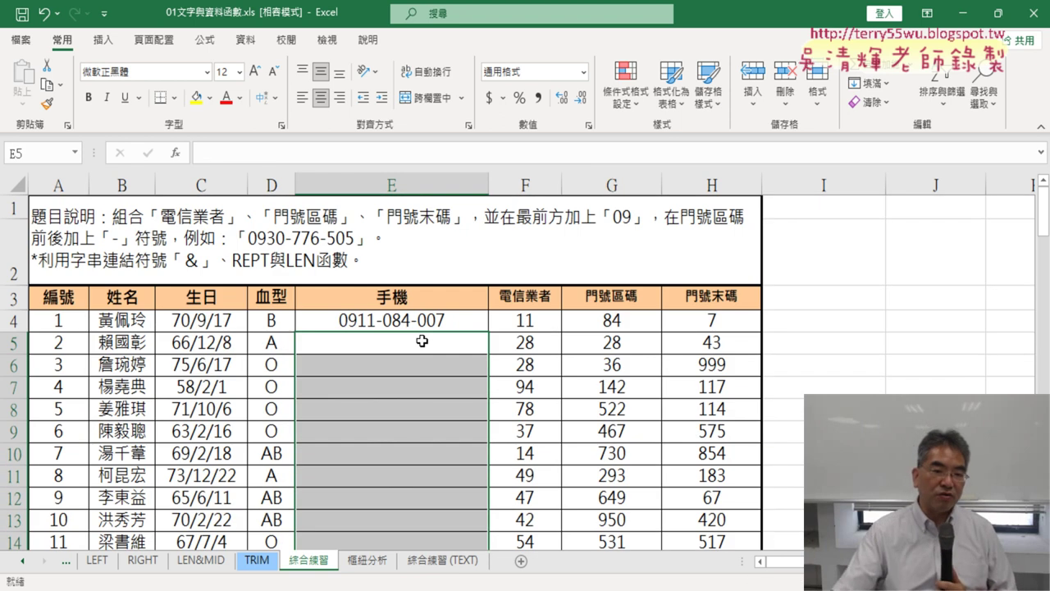
left_click(412, 322)
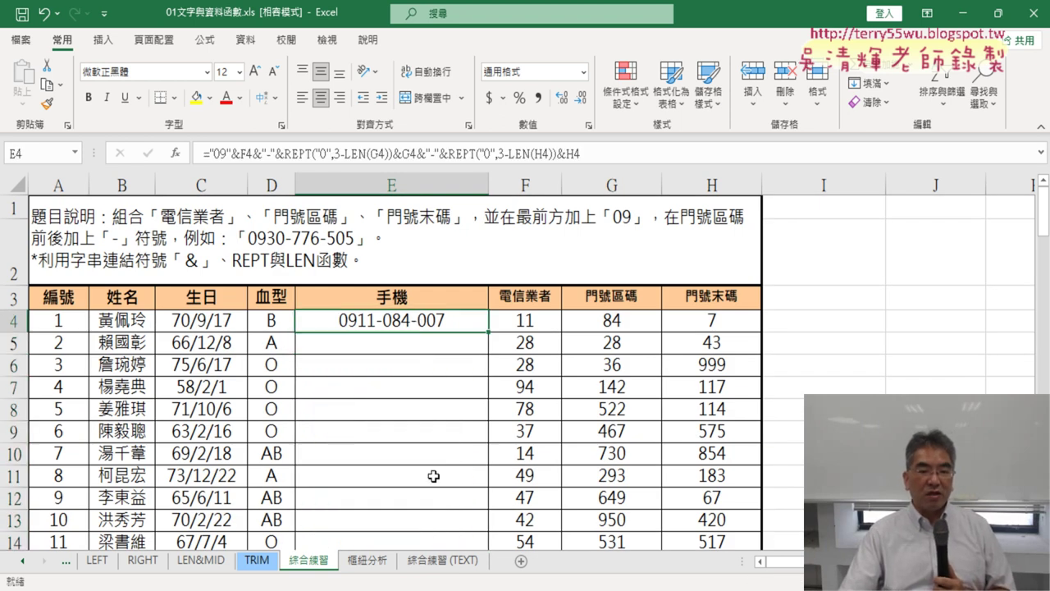
double_click(489, 333)
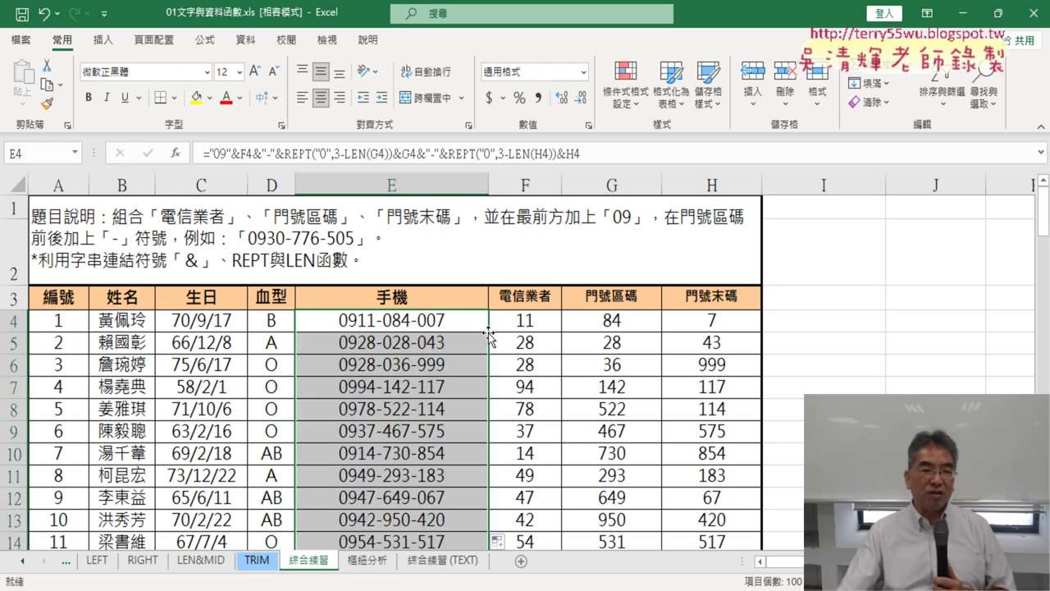
left_click(470, 321)
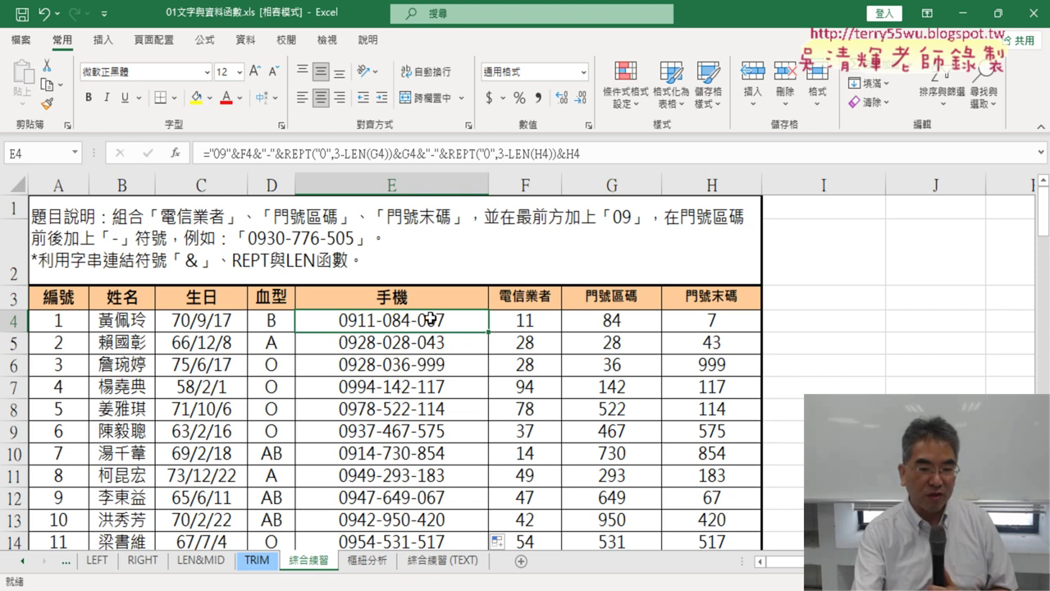
Delete the 手機 values from E4 down and start editing the empty E4 cell.
key("ctrl+shift+Down")
key("ctrl+BackSpace")
key("Delete")
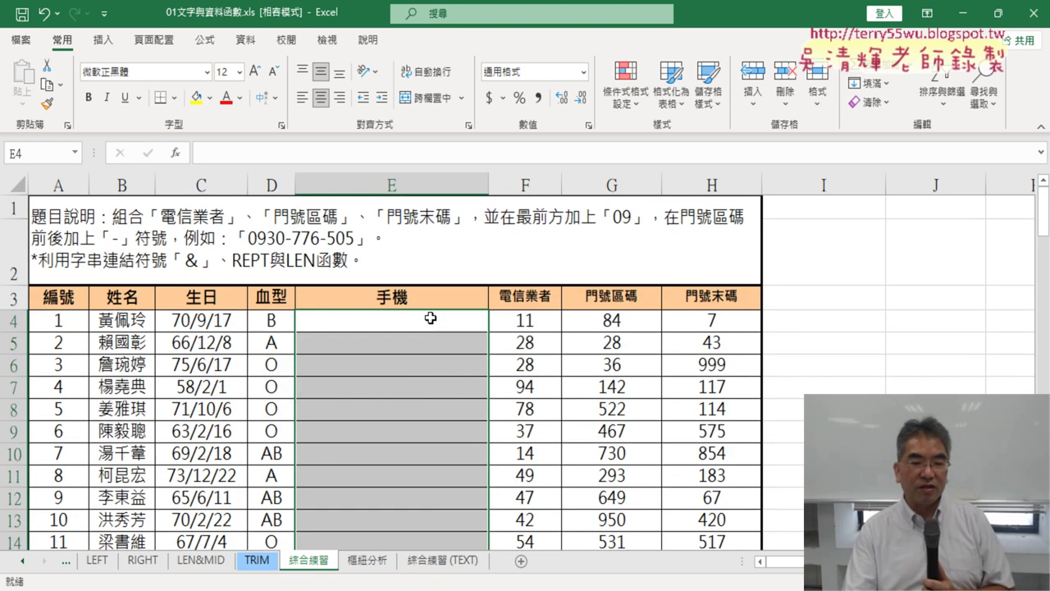
left_click(310, 324)
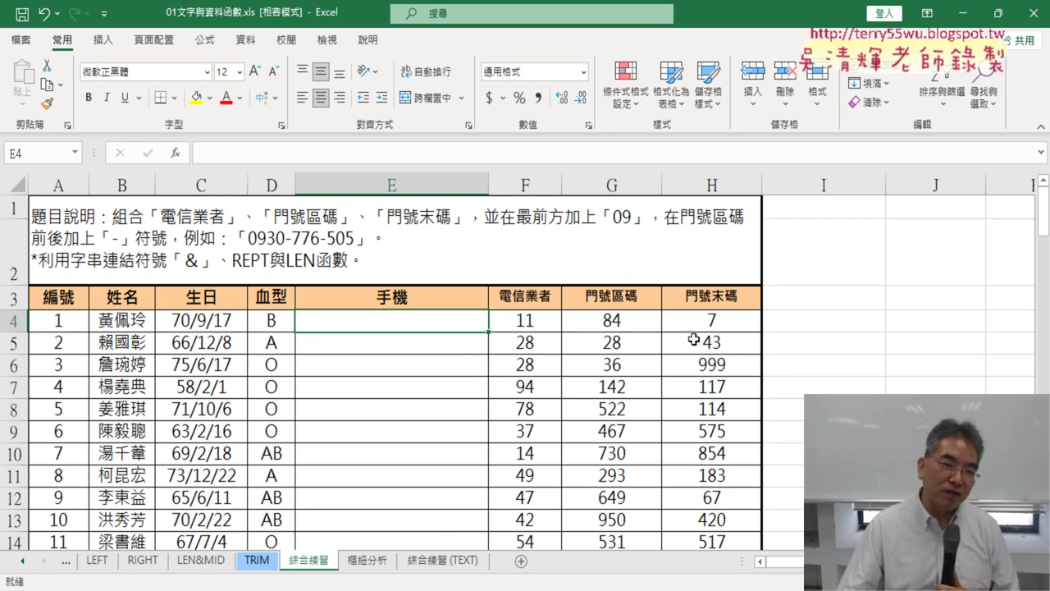
left_click(203, 153)
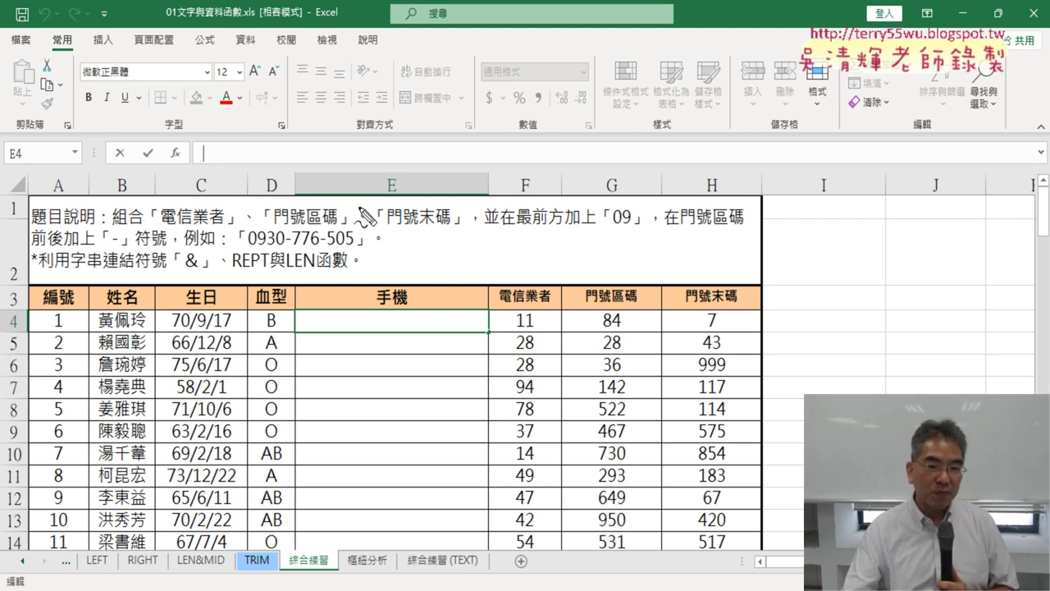
left_click_drag(457, 338, 474, 325)
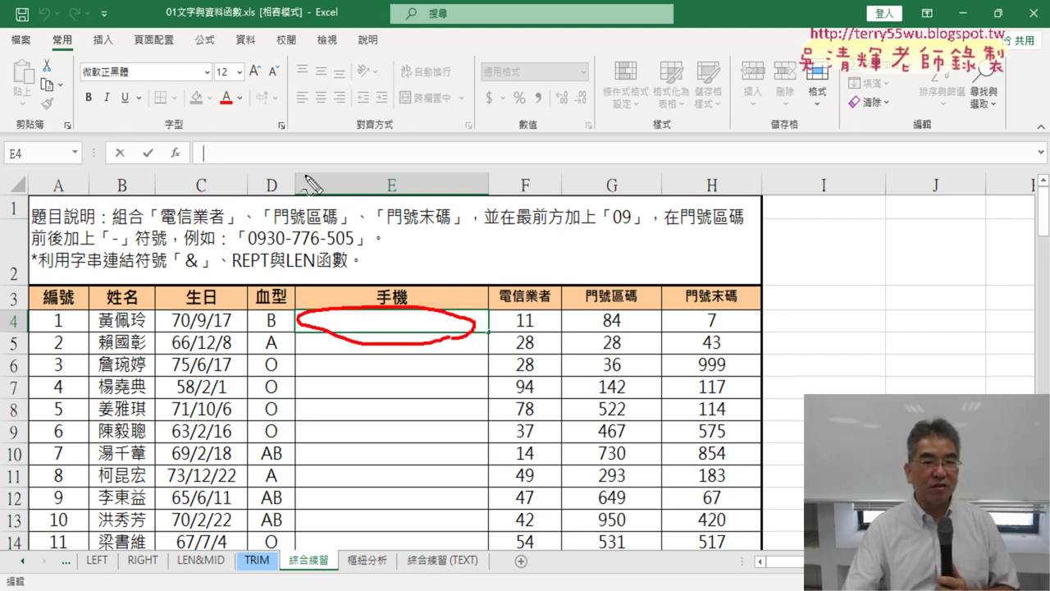
mouse_move(306, 173)
left_mouse_down()
mouse_move(525, 148)
mouse_move(283, 172)
left_mouse_up()
left_click_drag(361, 72, 402, 123)
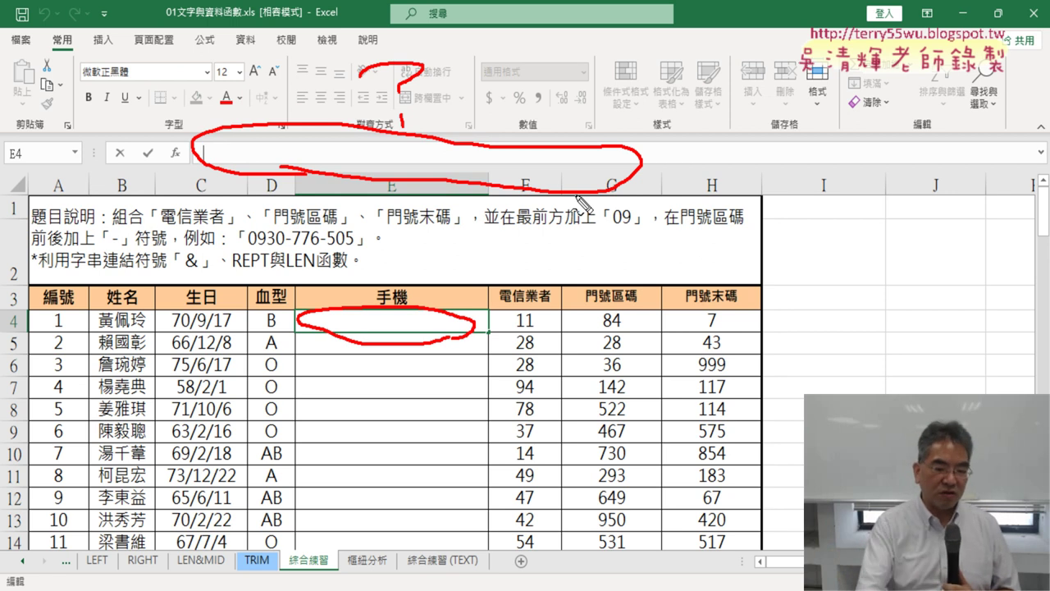
key("Escape")
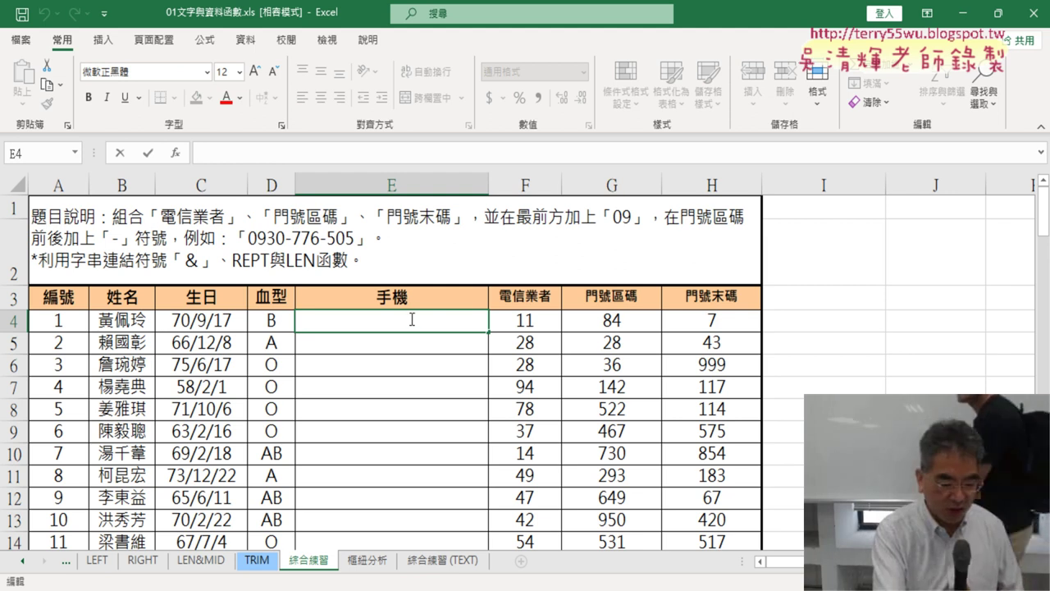
Paste the REPT/LEN phone formula down the 手機 column, then go to the 綜合練習 (TEXT) sheet.
left_click(425, 357)
key("Up")
key("Up")
key("ctrl+v")
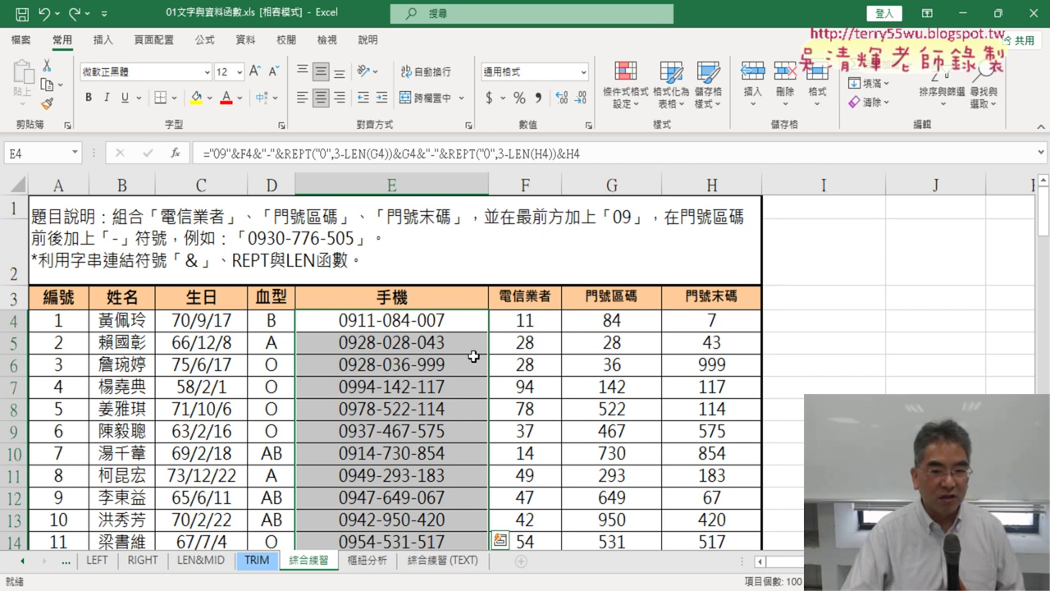
left_click(437, 321)
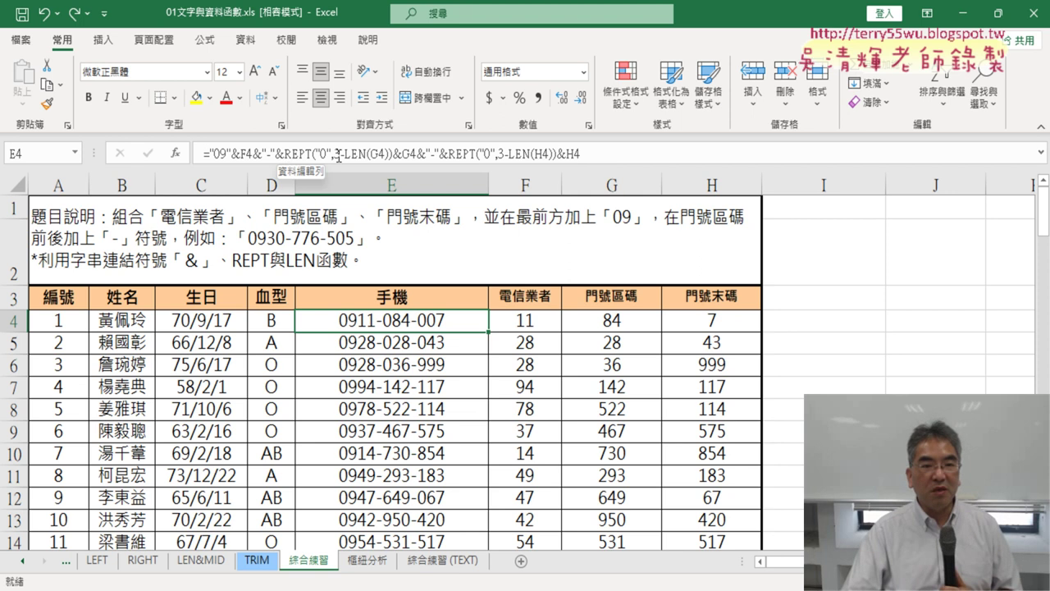
left_click(458, 565)
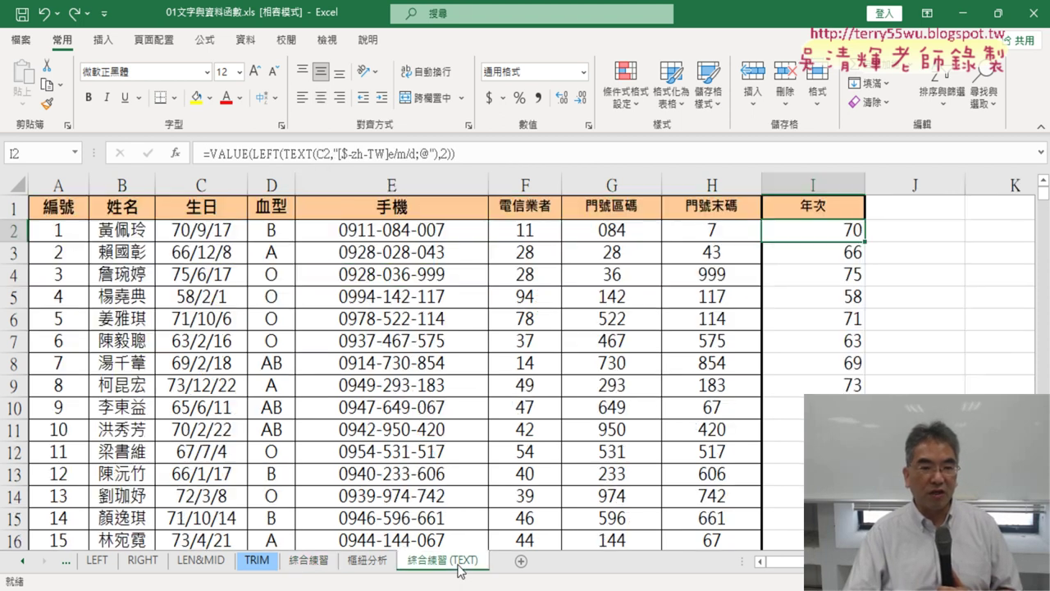
left_click(396, 234)
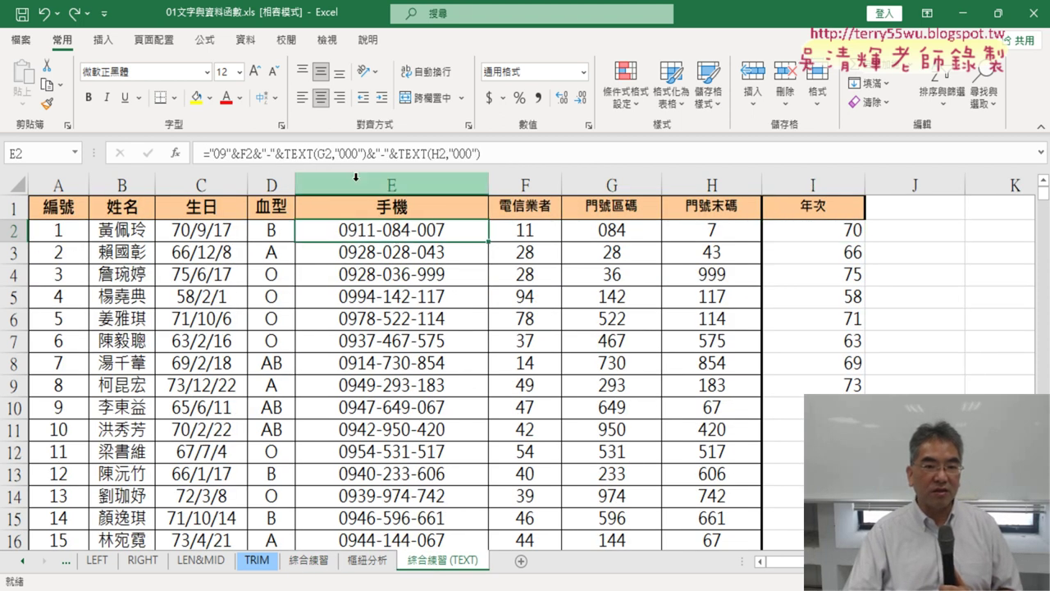
left_click_drag(286, 154, 365, 154)
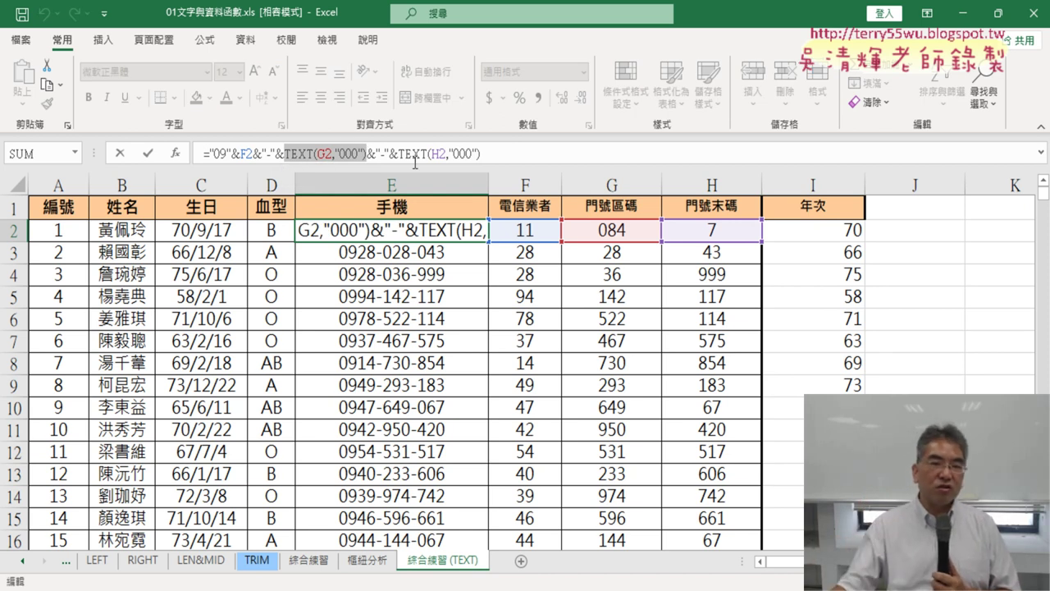
left_click(337, 154)
left_click_drag(332, 154, 318, 155)
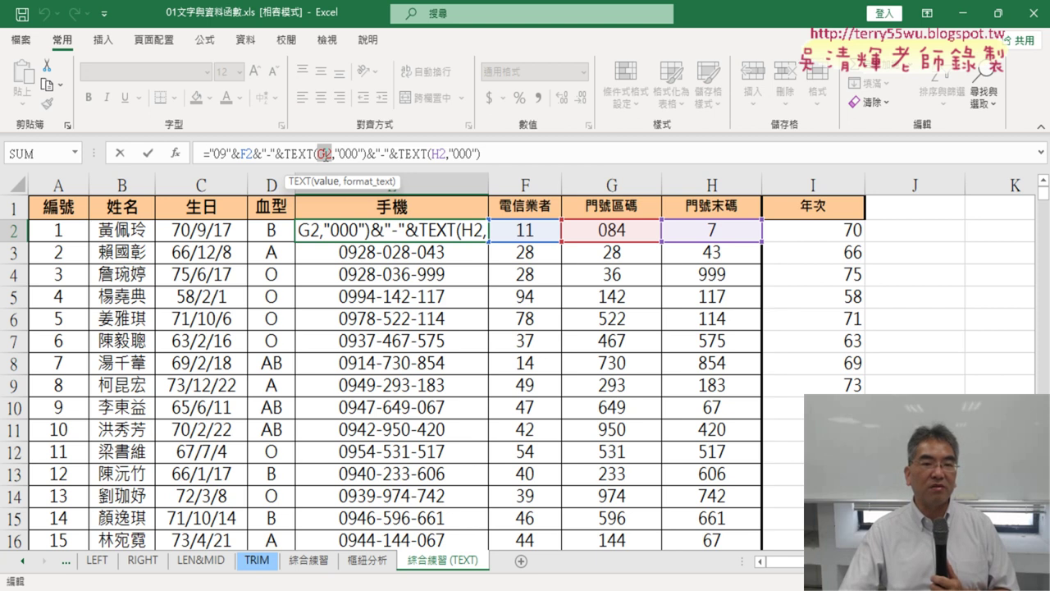
left_click_drag(337, 154, 352, 154)
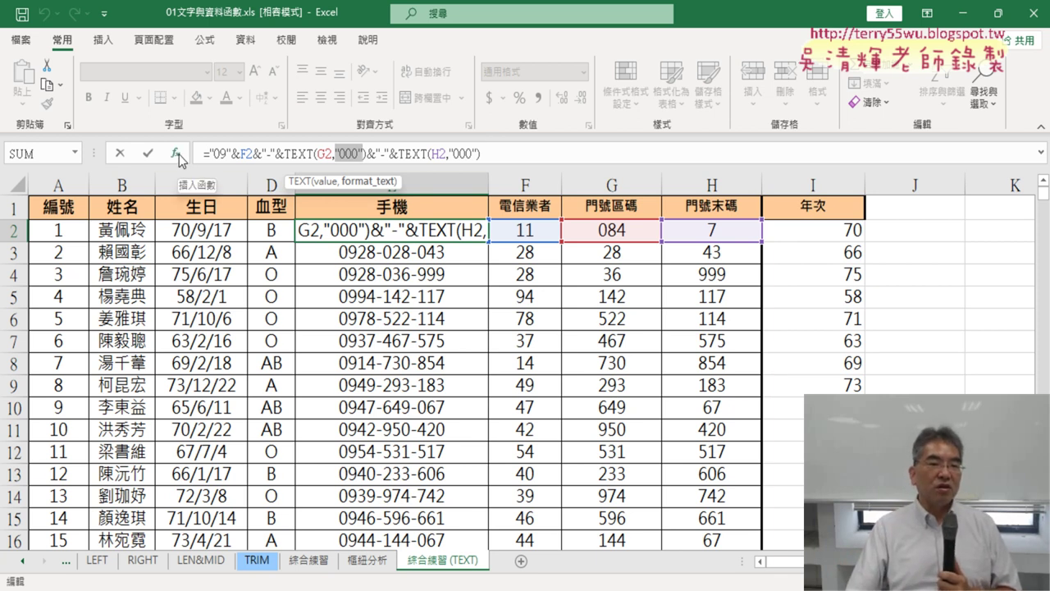
left_click(288, 154)
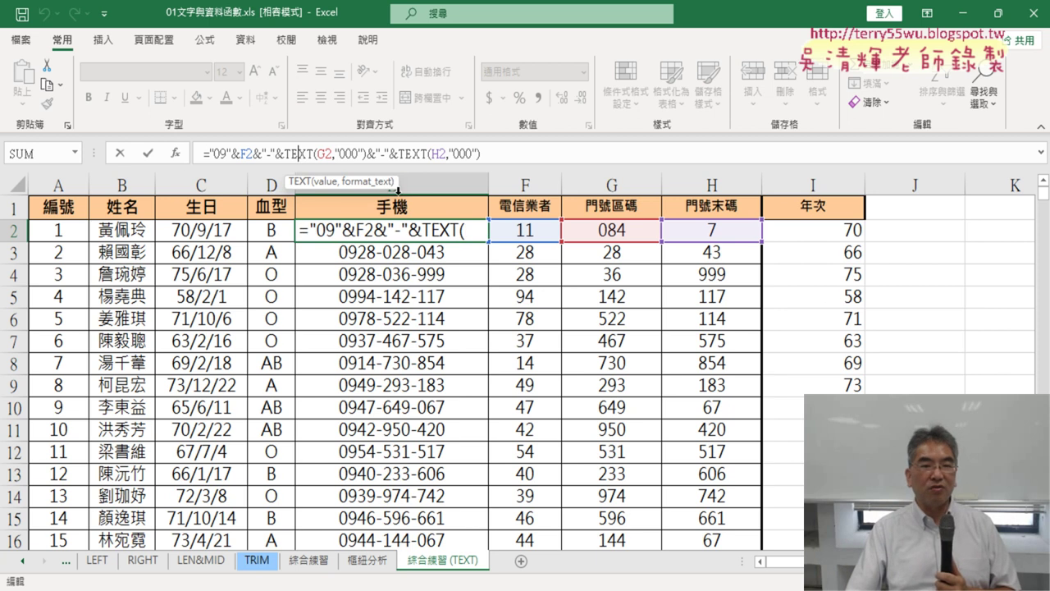
left_click(148, 153)
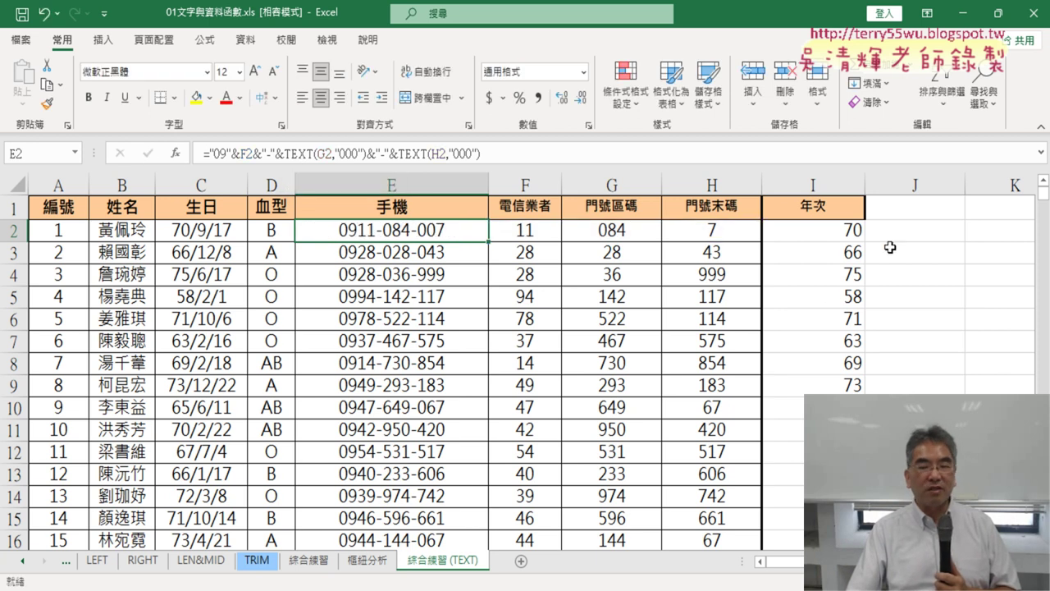
left_click(925, 232)
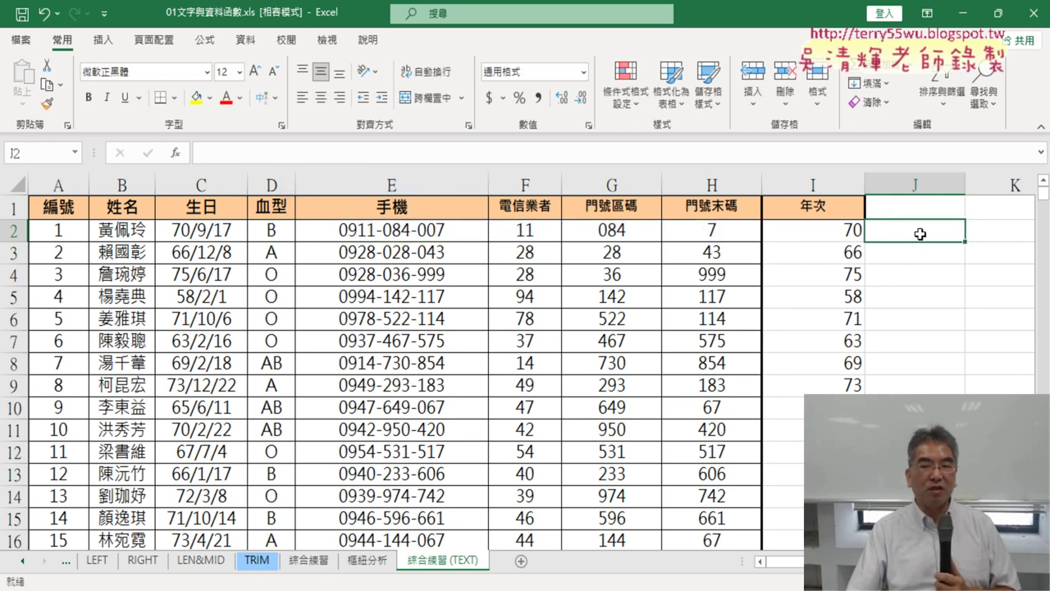
left_click(175, 153)
left_click(510, 205)
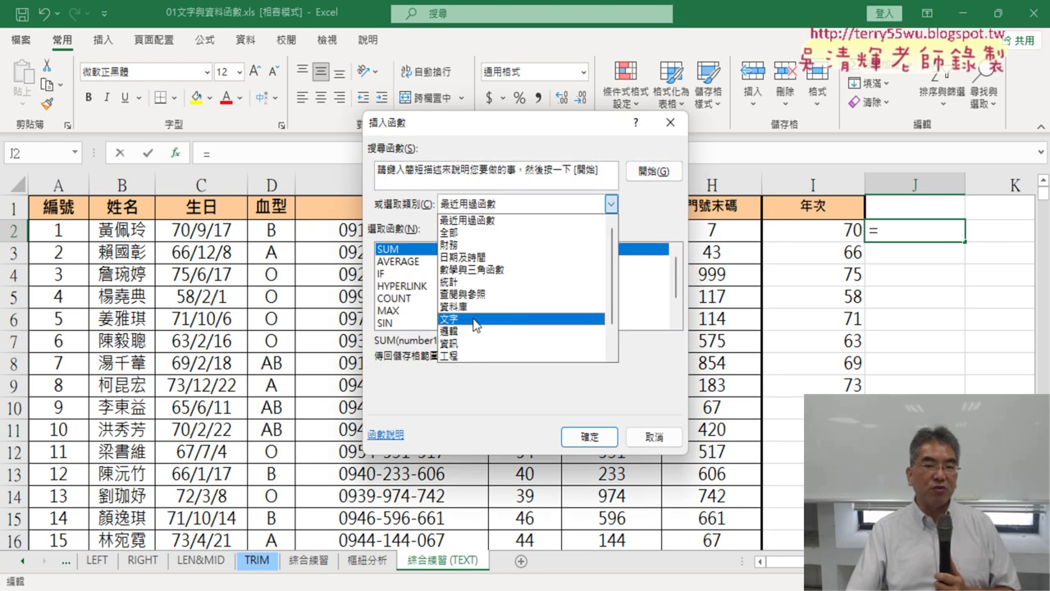
left_click(451, 319)
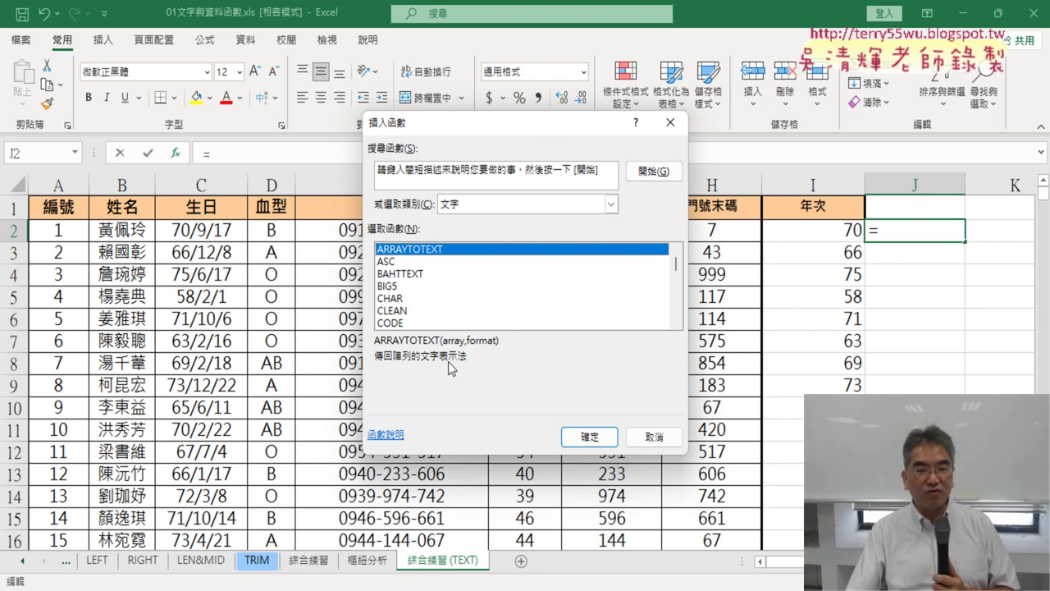
left_click(393, 263)
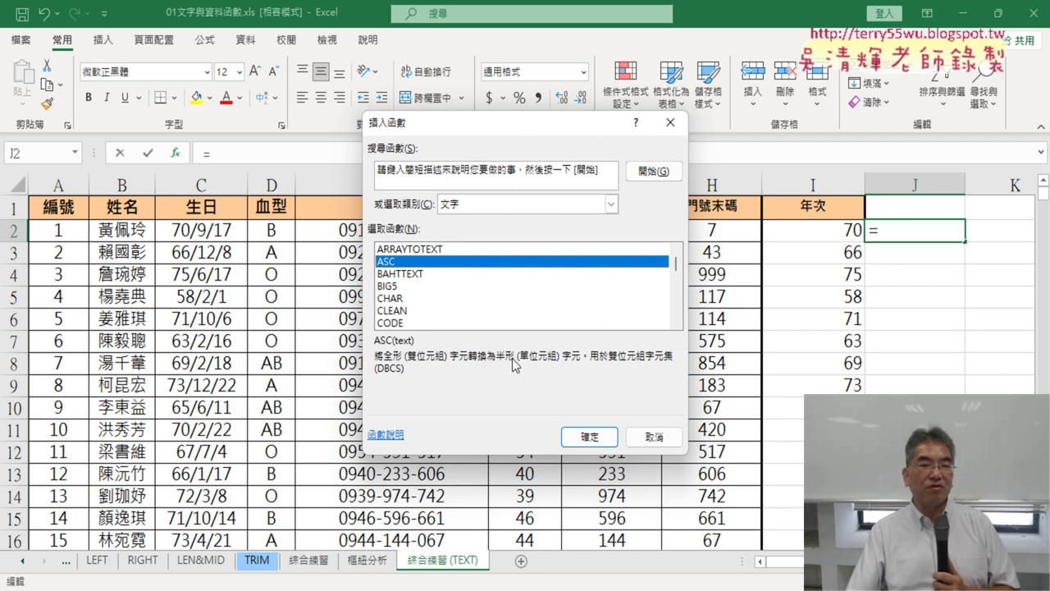
left_click(395, 299)
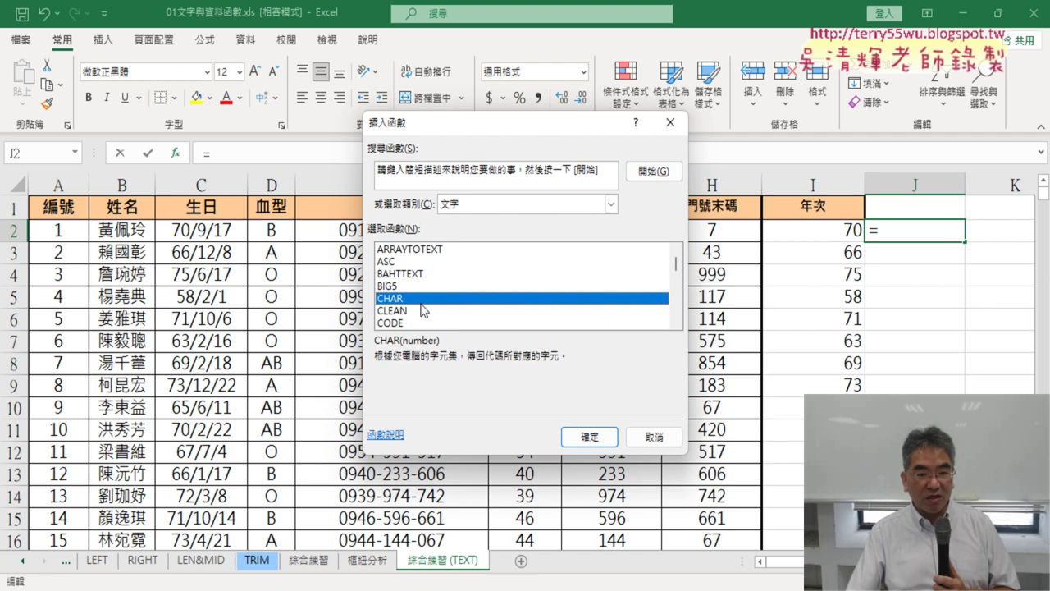
scroll(423, 309, "down", 1)
scroll(424, 307, "down", 1)
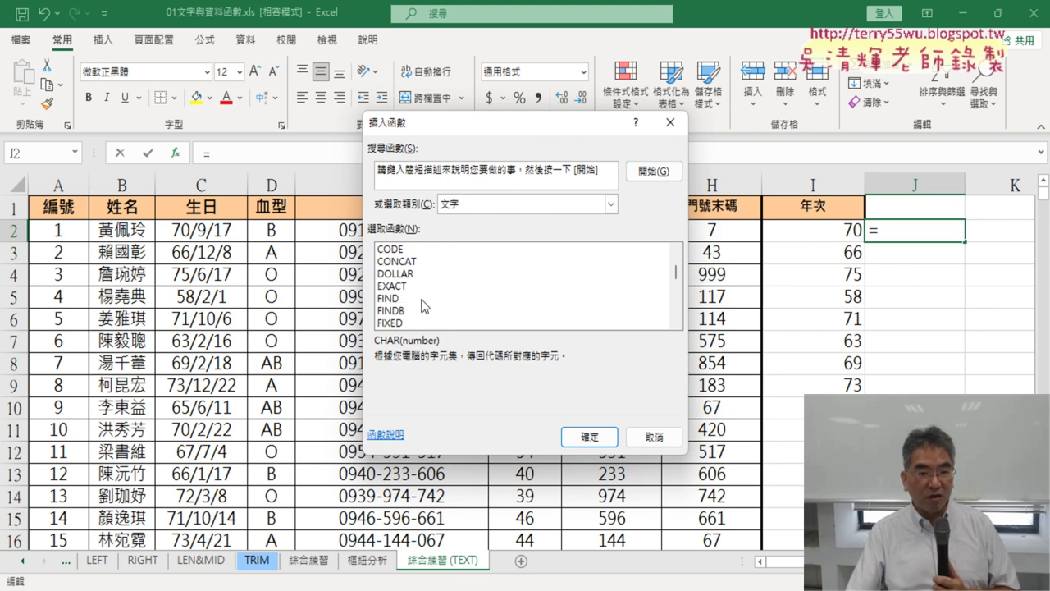
left_click(425, 299)
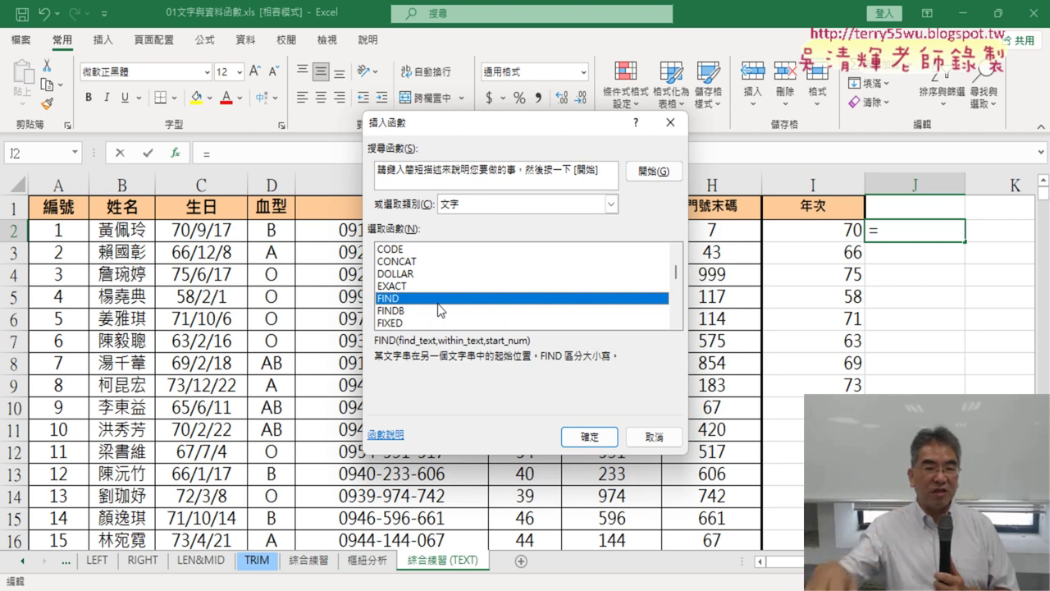
key("Down")
key("Down")
key("Down")
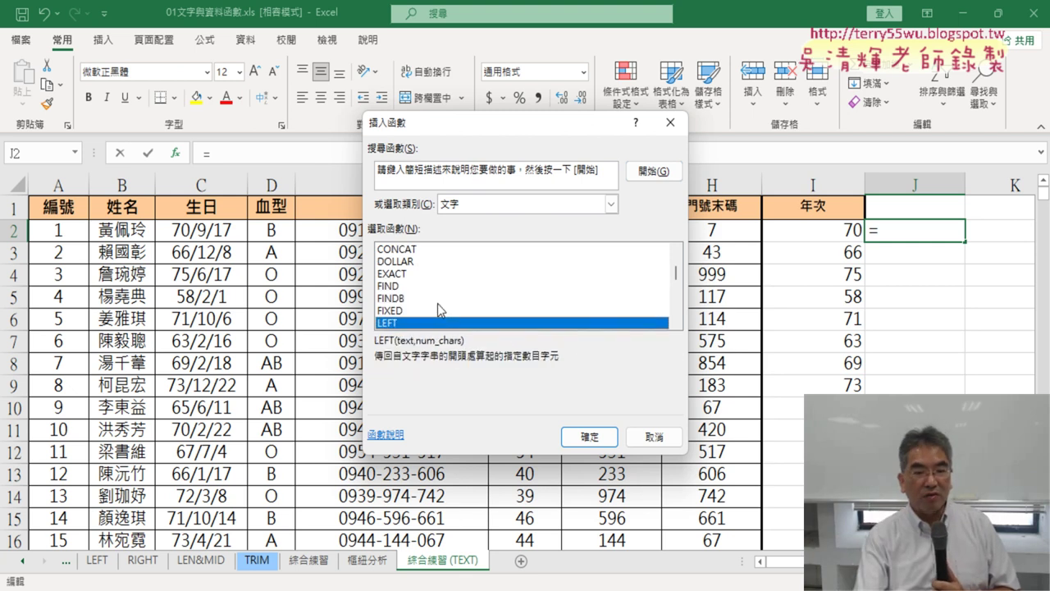
key("Down")
key("Down")
key("Down")
key("Down")
key("Down")
key("Down")
key("Down")
key("Down")
key("Down")
key("Down")
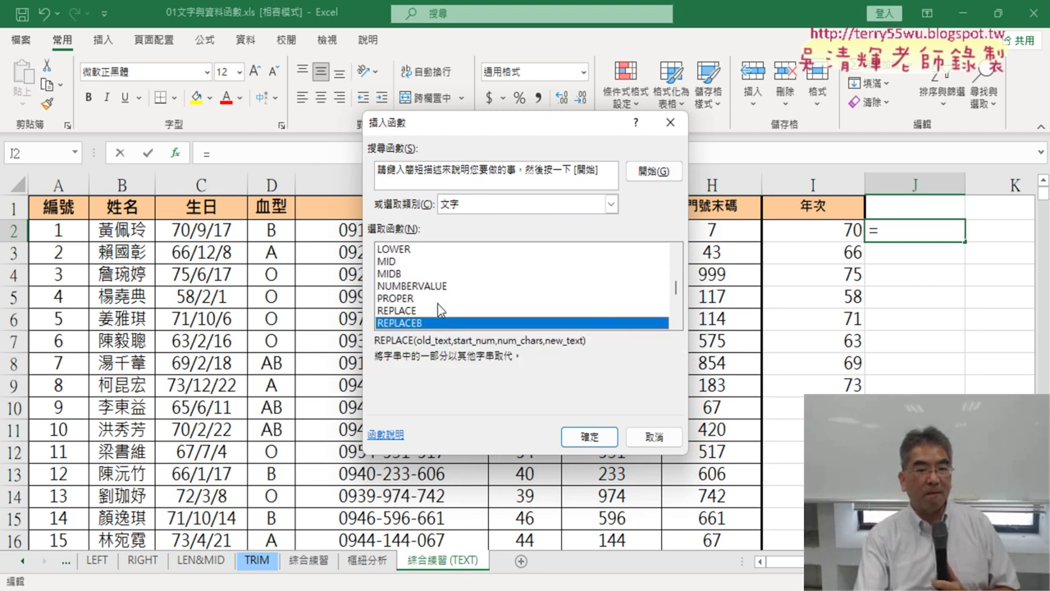
key("Down")
key("Down")
key("Down")
key("Down")
key("Down")
key("Down")
key("Down")
key("Down")
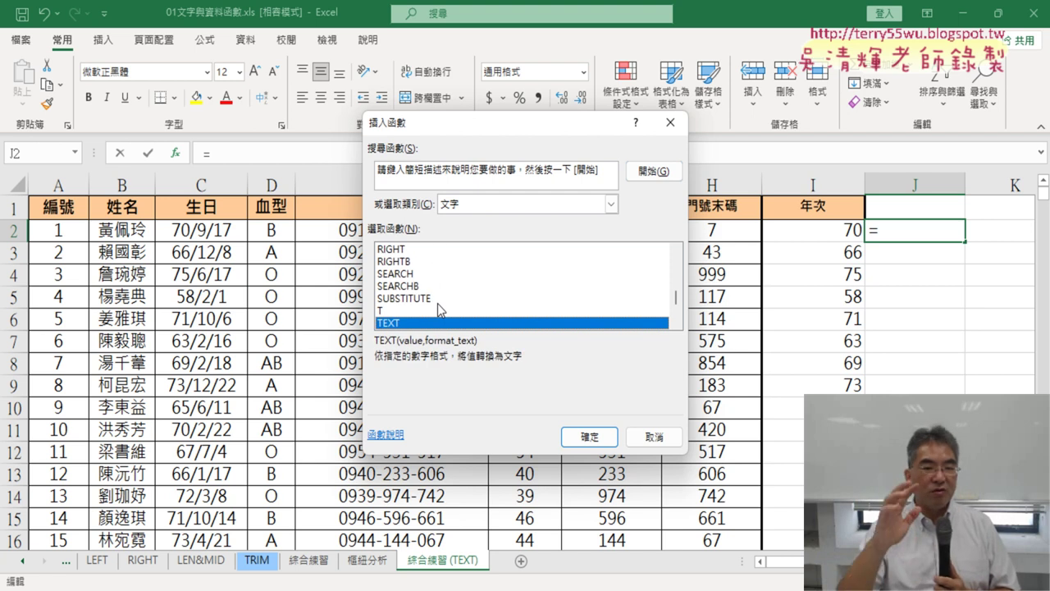
left_click(523, 207)
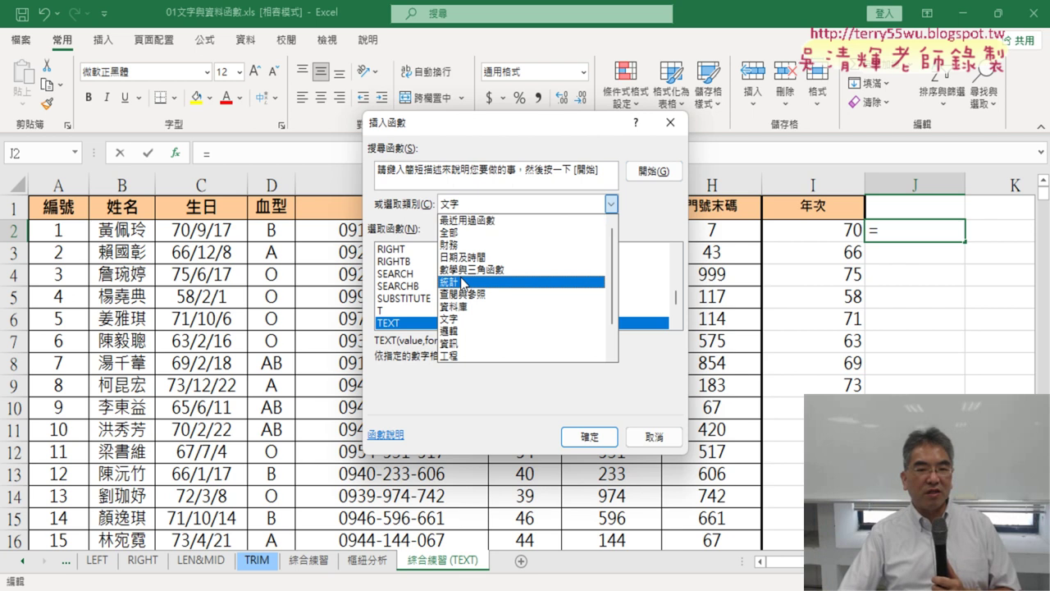
left_click(653, 436)
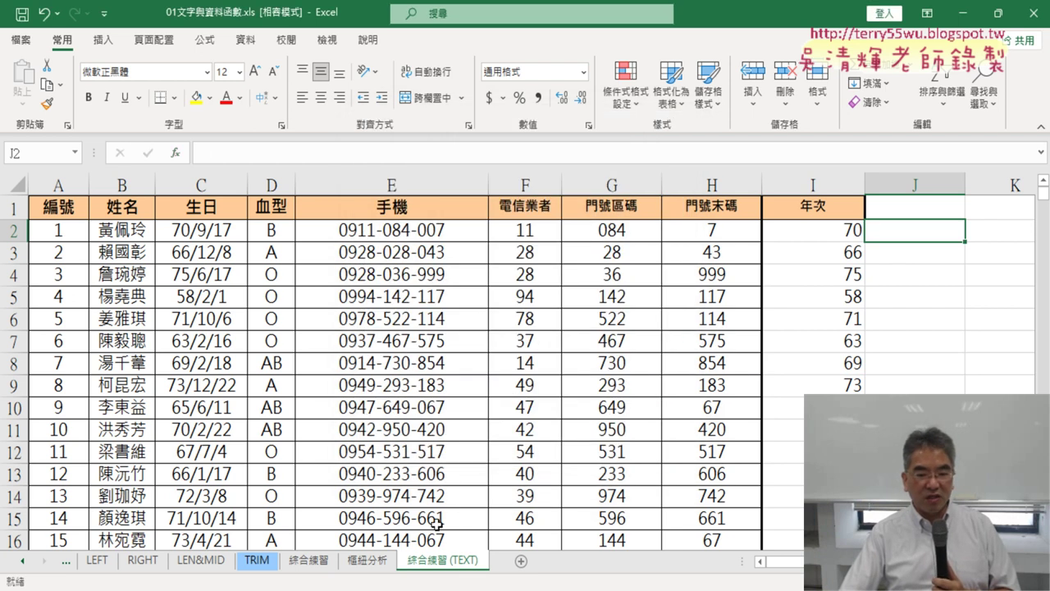
mouse_move(684, 586)
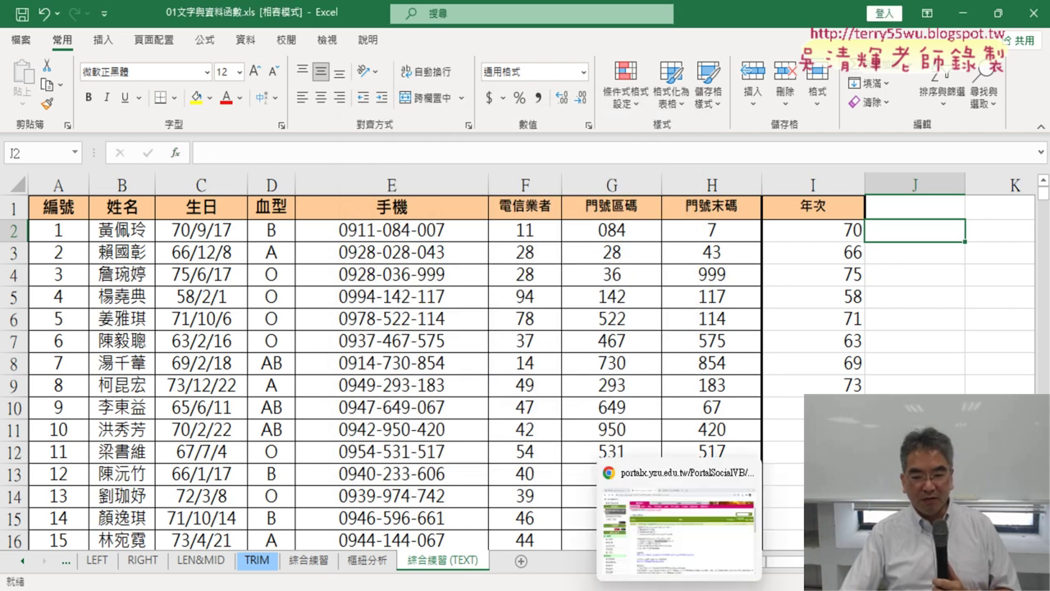
Highlight '03_增加年次欄位用TEXT與LEFT與VALUE函數' in the portal post, then minimize Chrome.
left_click(677, 548)
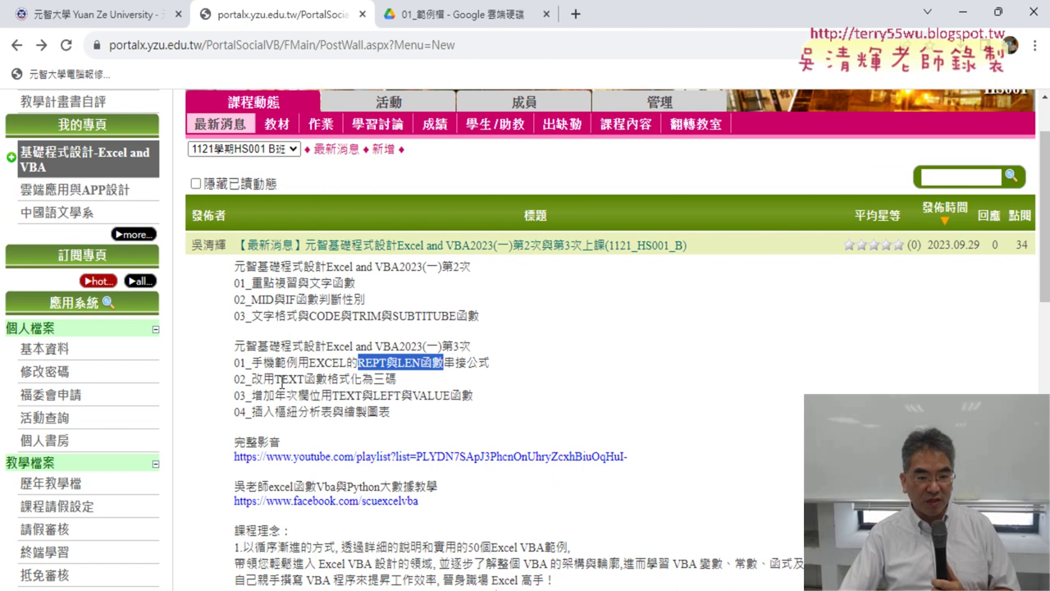
left_click_drag(253, 379, 397, 379)
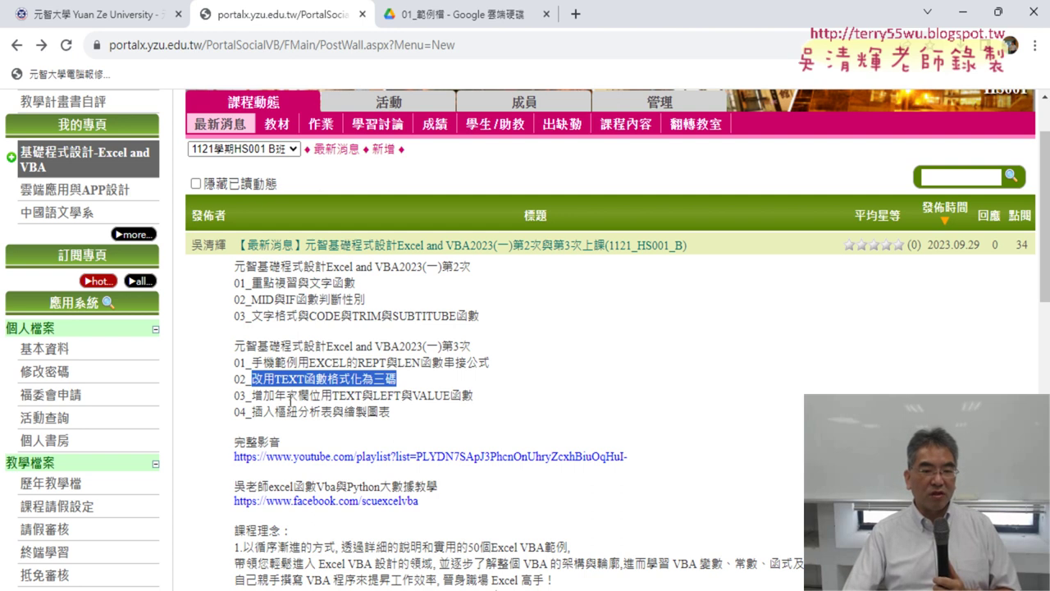
triple_click(245, 398)
left_click(257, 397)
left_click_drag(237, 396, 478, 395)
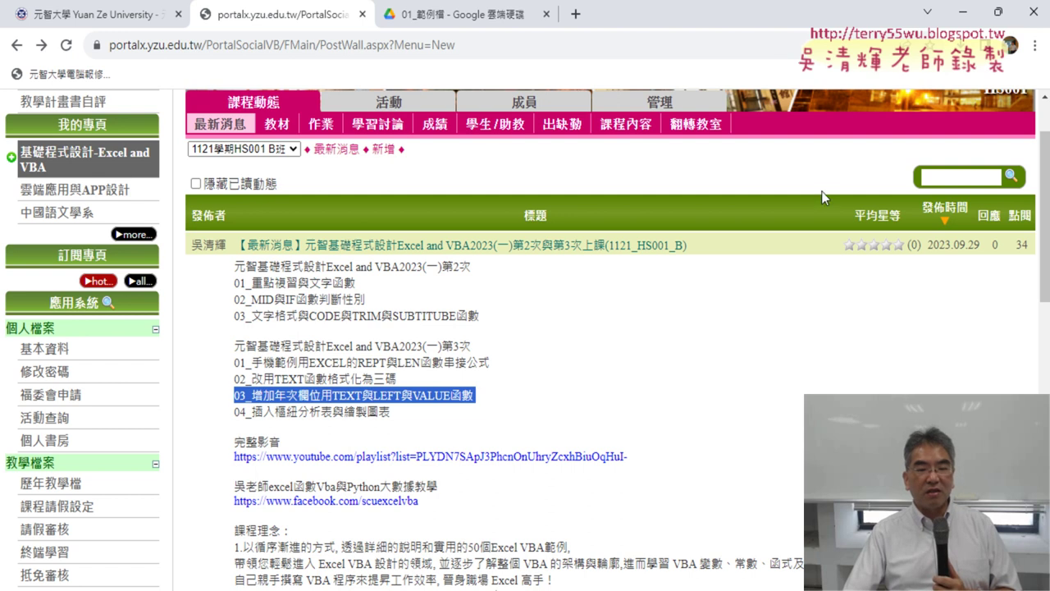
left_click(962, 11)
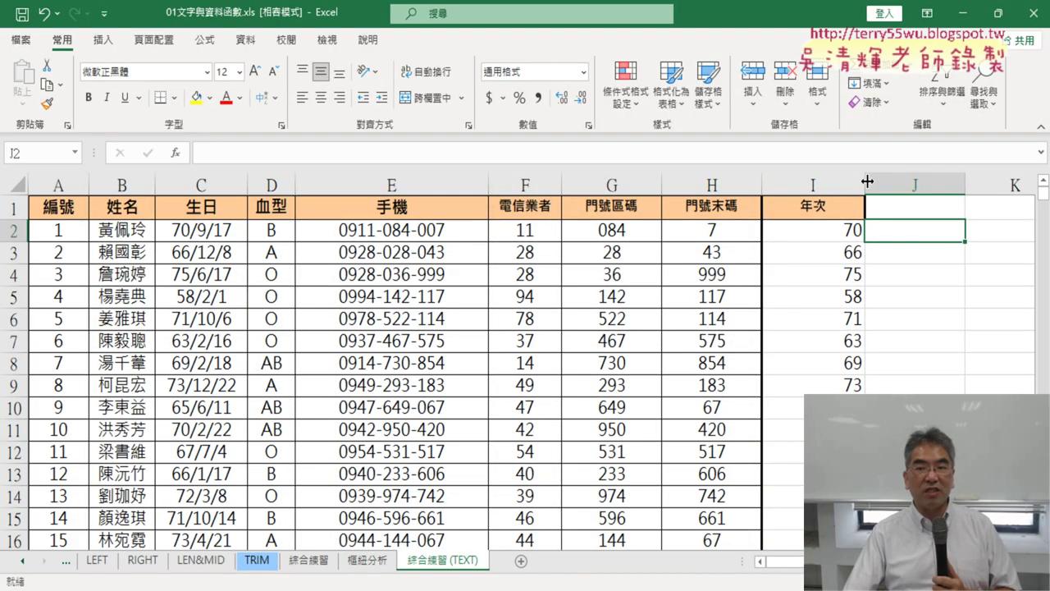
left_click_drag(864, 184, 821, 184)
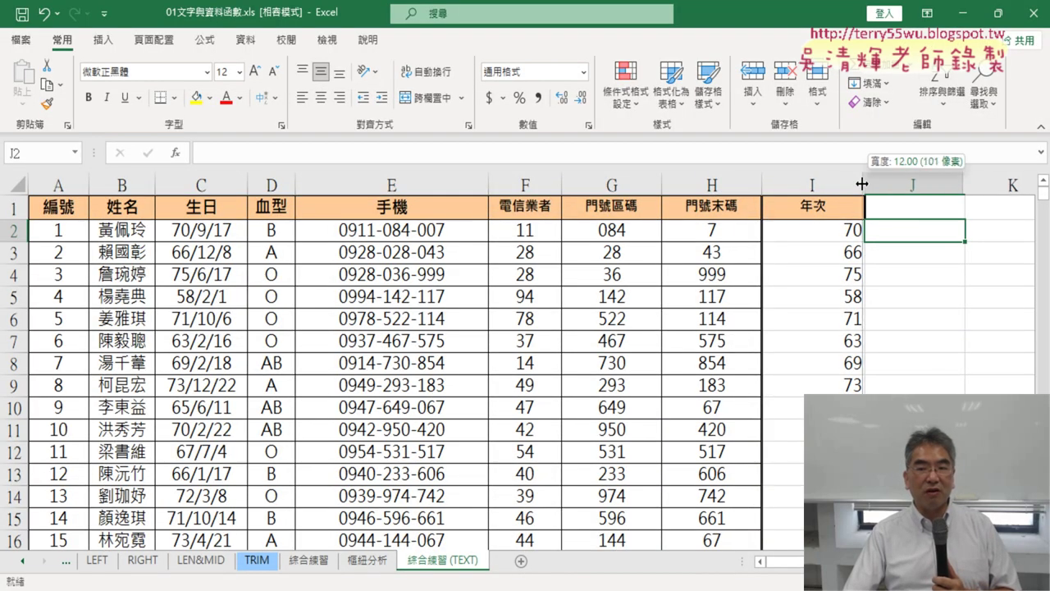
left_click(793, 184)
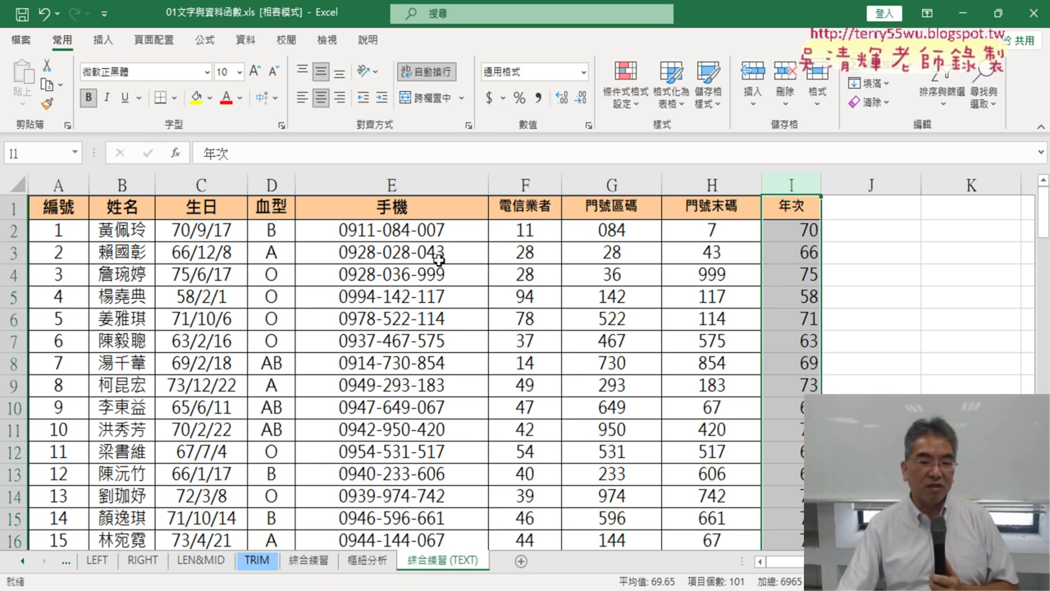
left_click(371, 565)
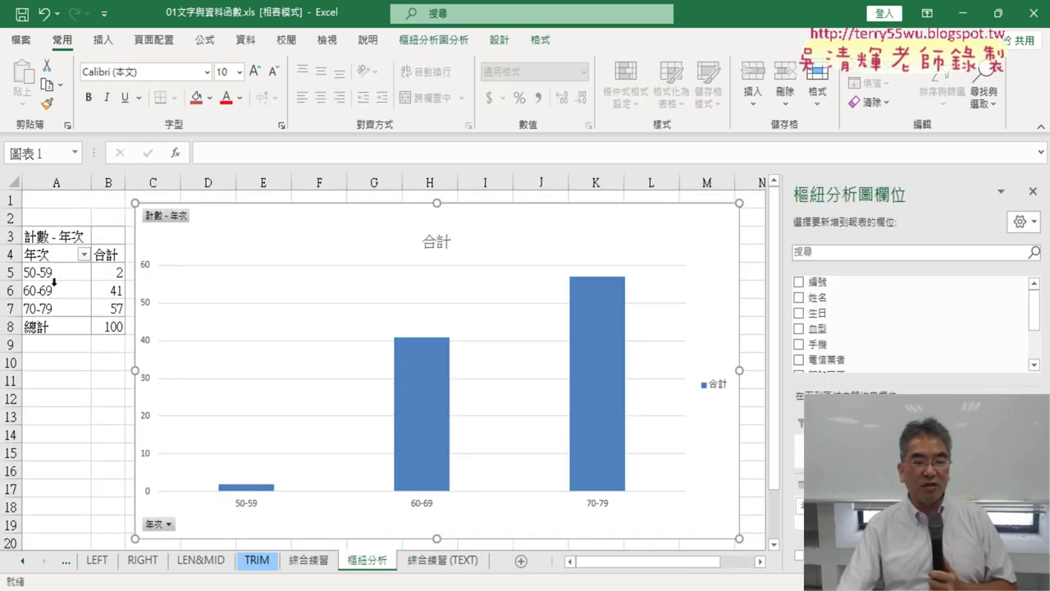
mouse_move(113, 318)
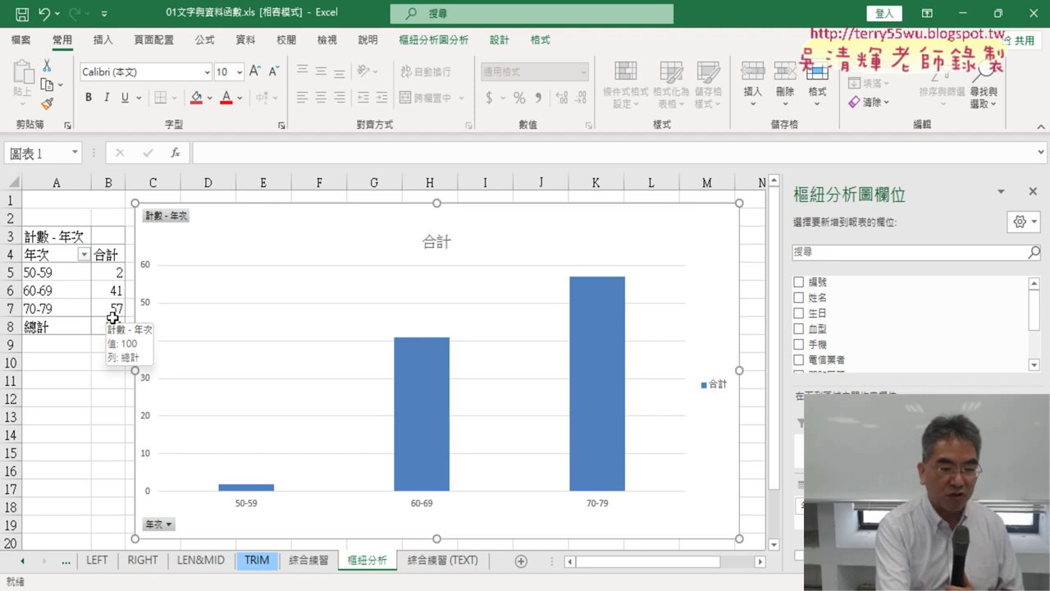
mouse_move(89, 356)
left_mouse_down()
mouse_move(5, 243)
mouse_move(82, 357)
left_mouse_up()
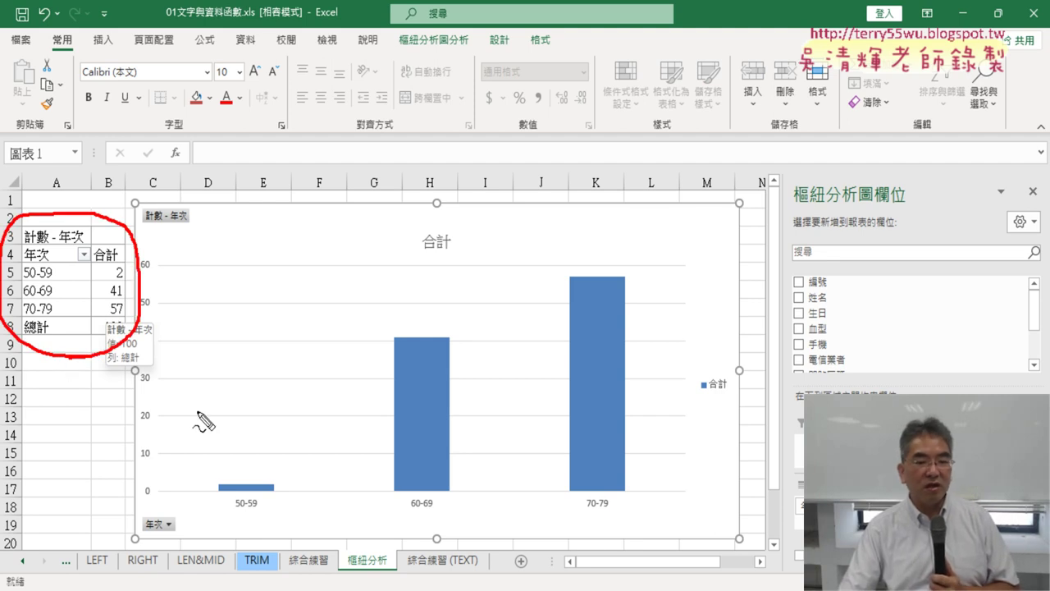
mouse_move(633, 540)
left_mouse_down()
mouse_move(662, 186)
mouse_move(750, 504)
mouse_move(587, 543)
left_mouse_up()
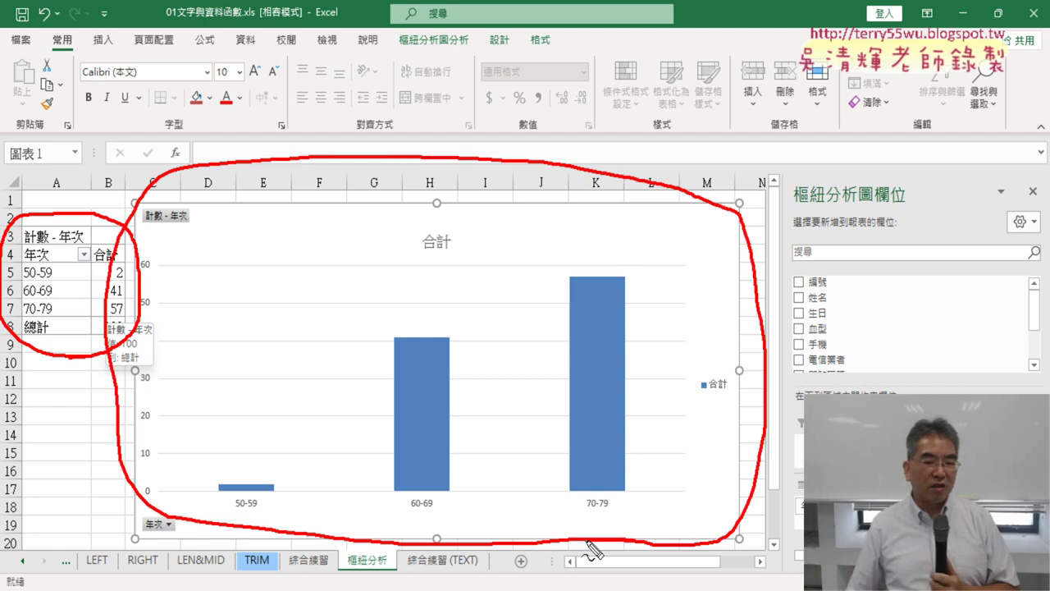
key("Escape")
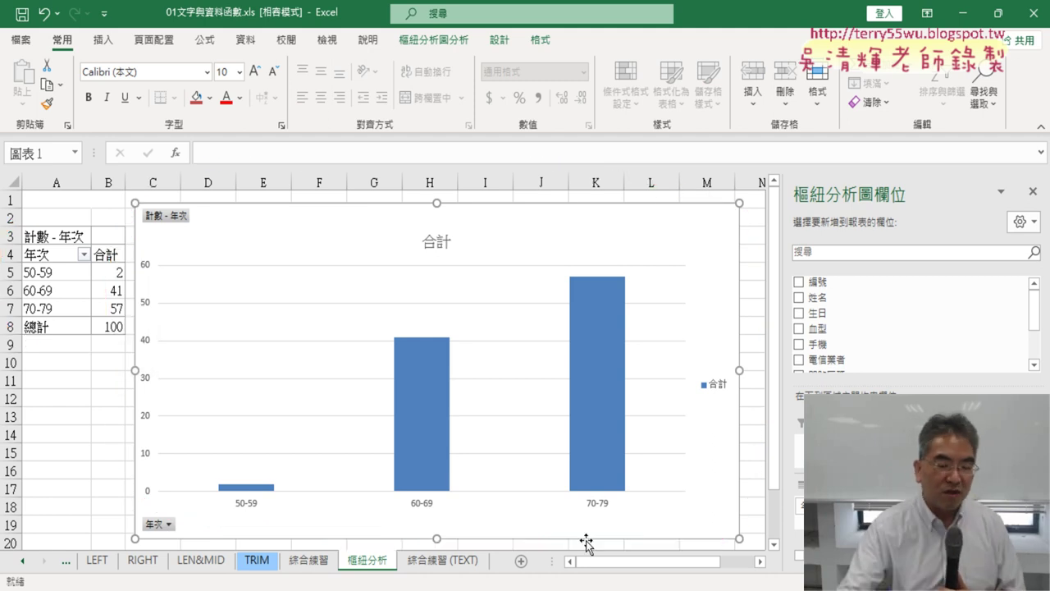
left_click(469, 561)
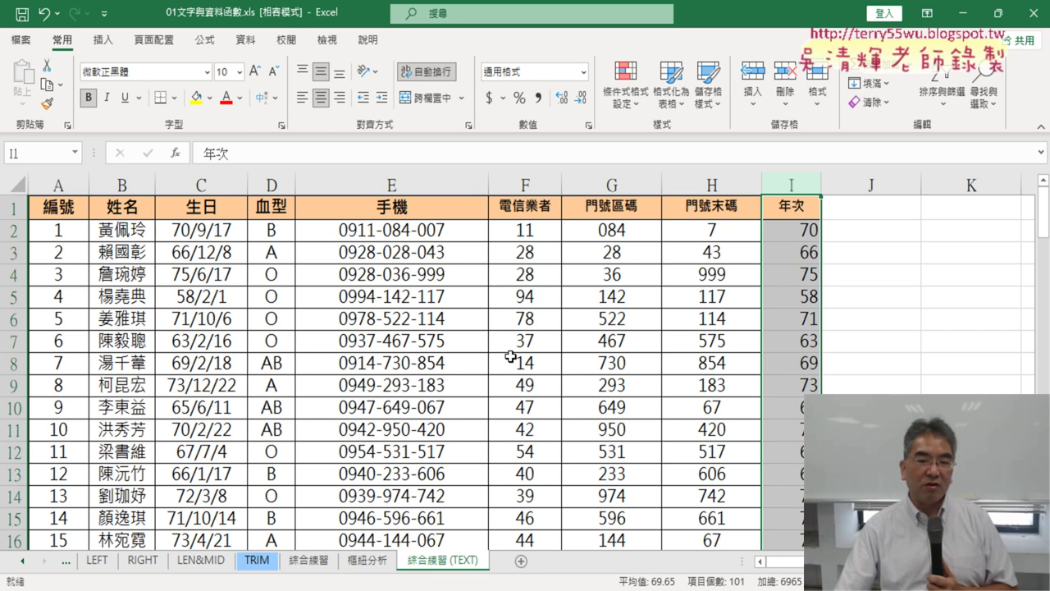
Inspect the birth dates in cells C2 and C4 of the 生日 column.
scroll(241, 312, "down", 2)
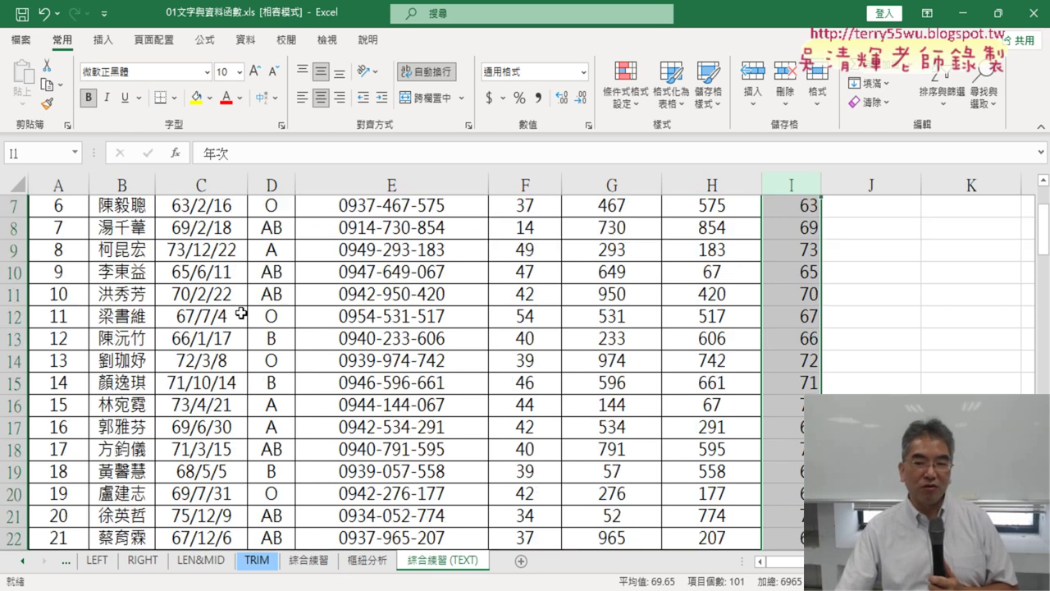
scroll(242, 313, "up", 1)
scroll(243, 312, "up", 1)
left_click(220, 237)
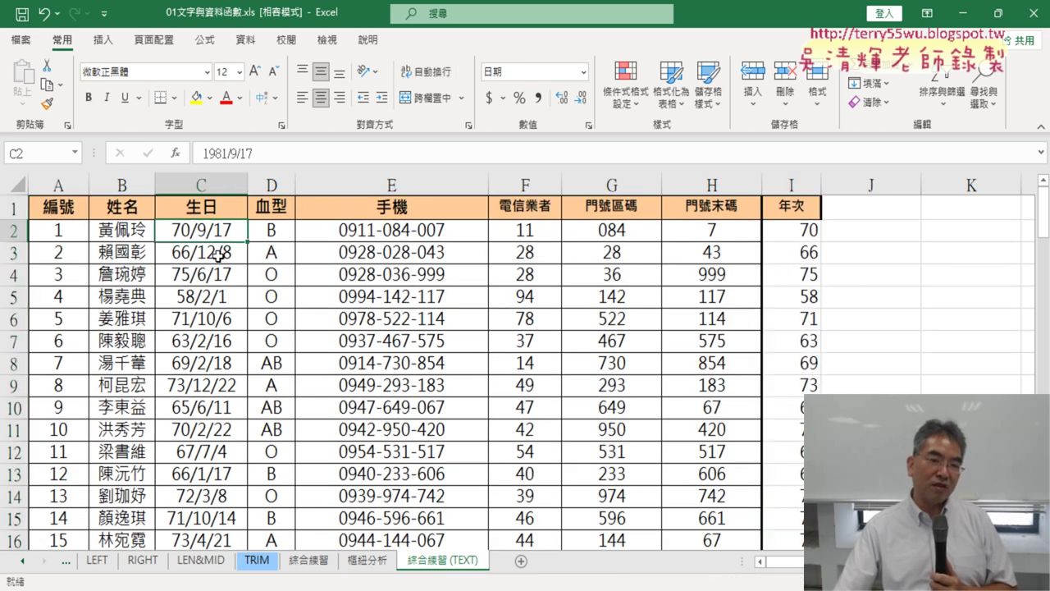
left_click(217, 274)
Select the whole 生日 column, then open the 樞紐分析 sheet and circle pivot table A3:B8.
scroll(217, 279, "down", 3)
scroll(217, 287, "down", 5)
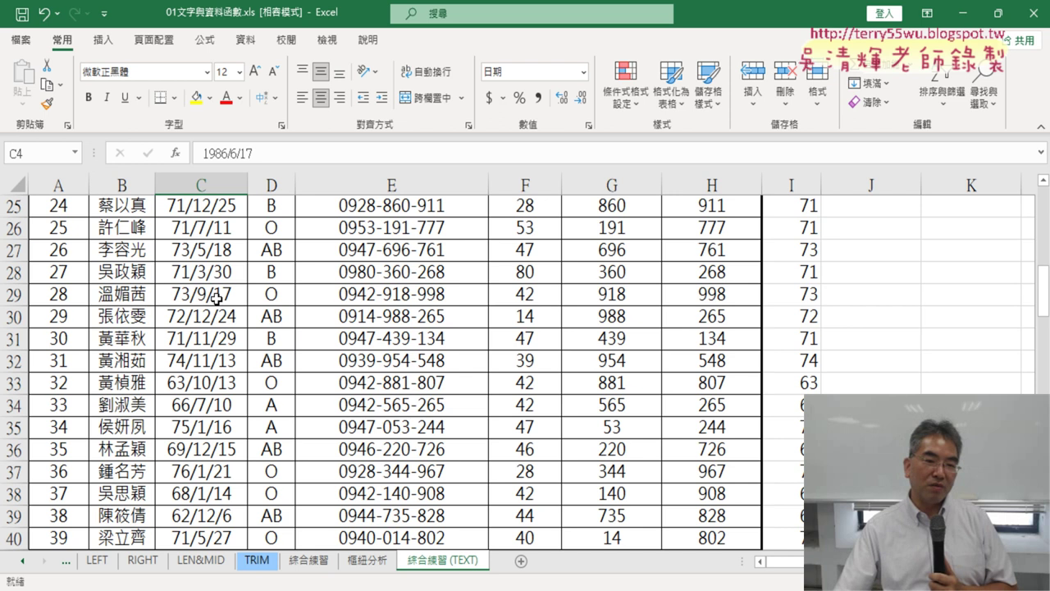
scroll(217, 298, "down", 4)
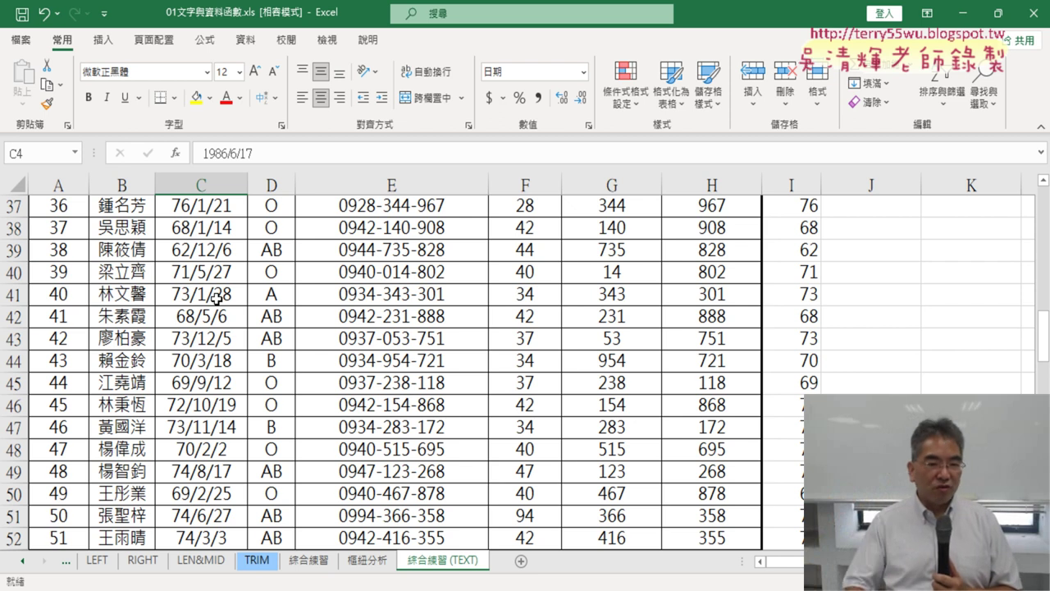
scroll(323, 412, "up", 3)
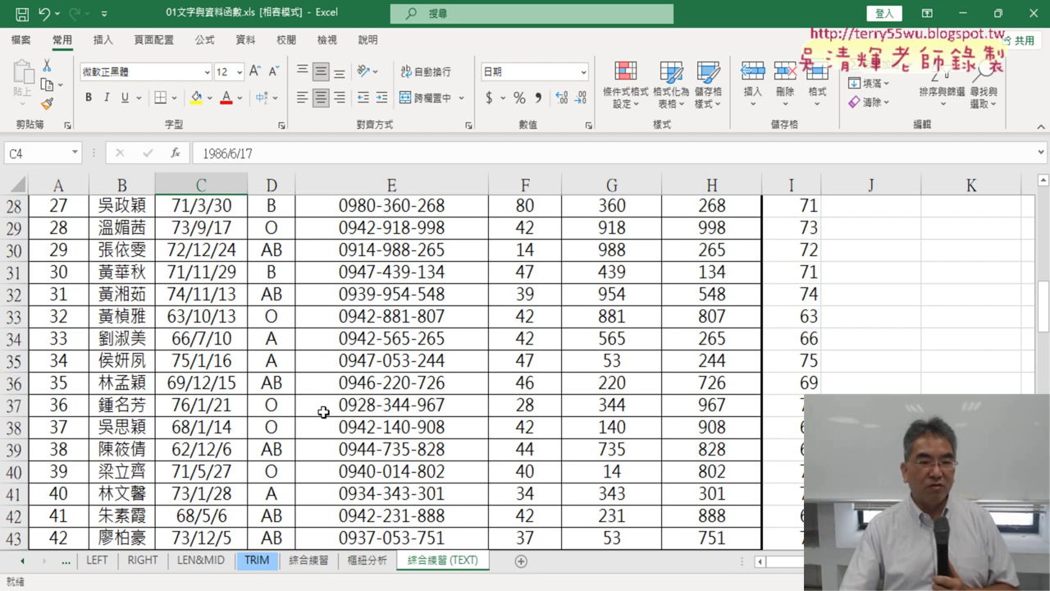
scroll(323, 412, "up", 7)
scroll(323, 412, "up", 2)
left_click(212, 179)
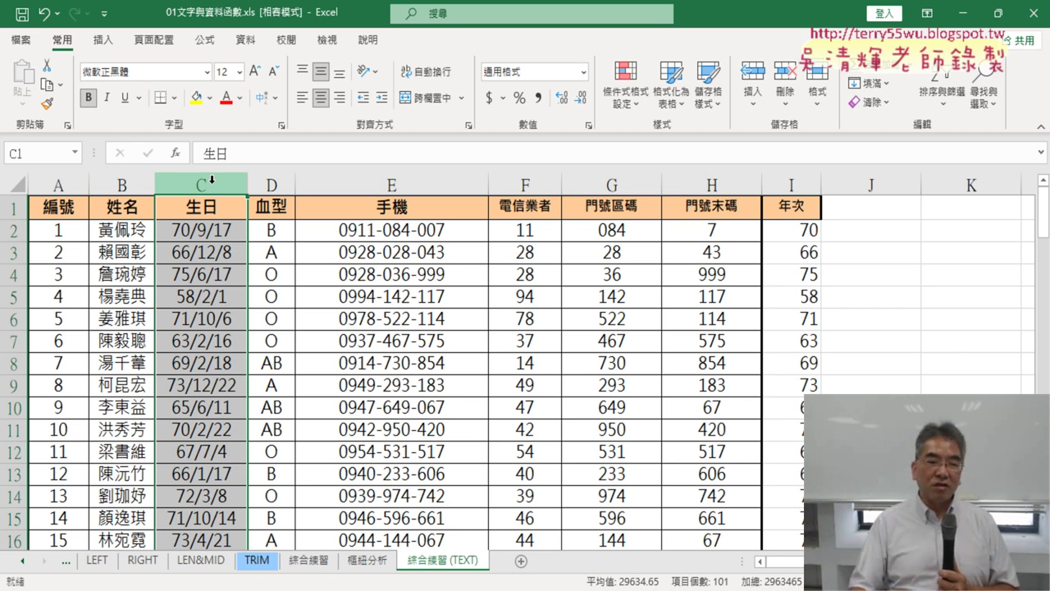
left_click(367, 560)
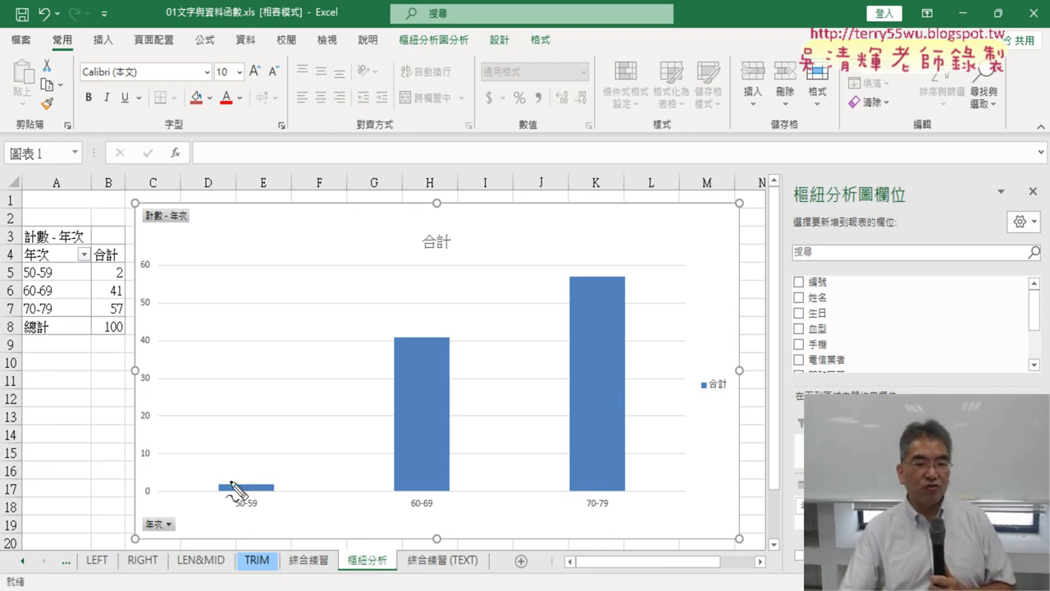
left_click_drag(96, 354, 98, 351)
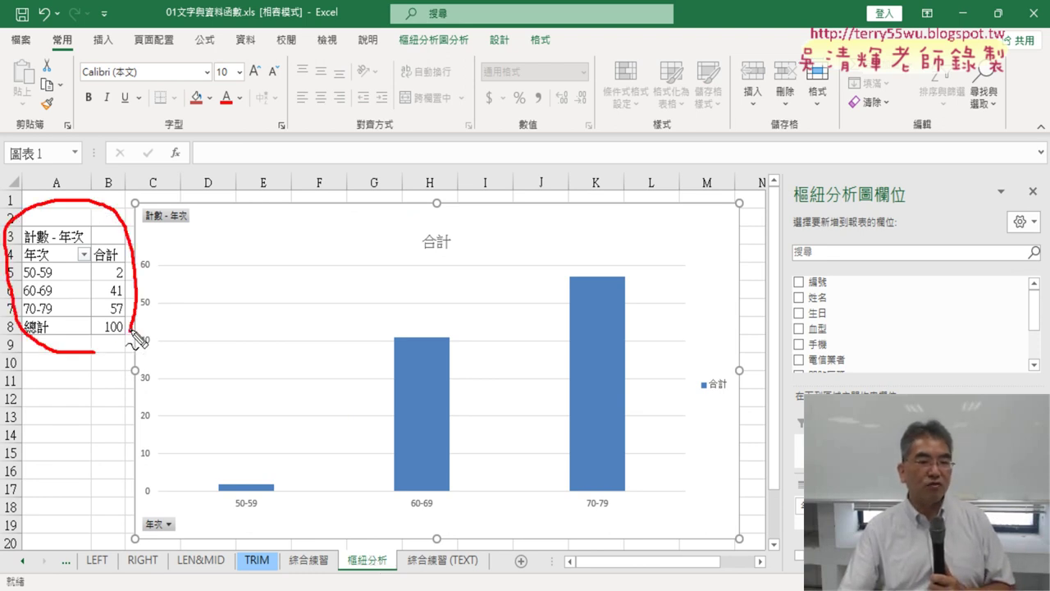
mouse_move(80, 463)
left_mouse_down()
mouse_move(73, 357)
mouse_move(95, 378)
left_mouse_up()
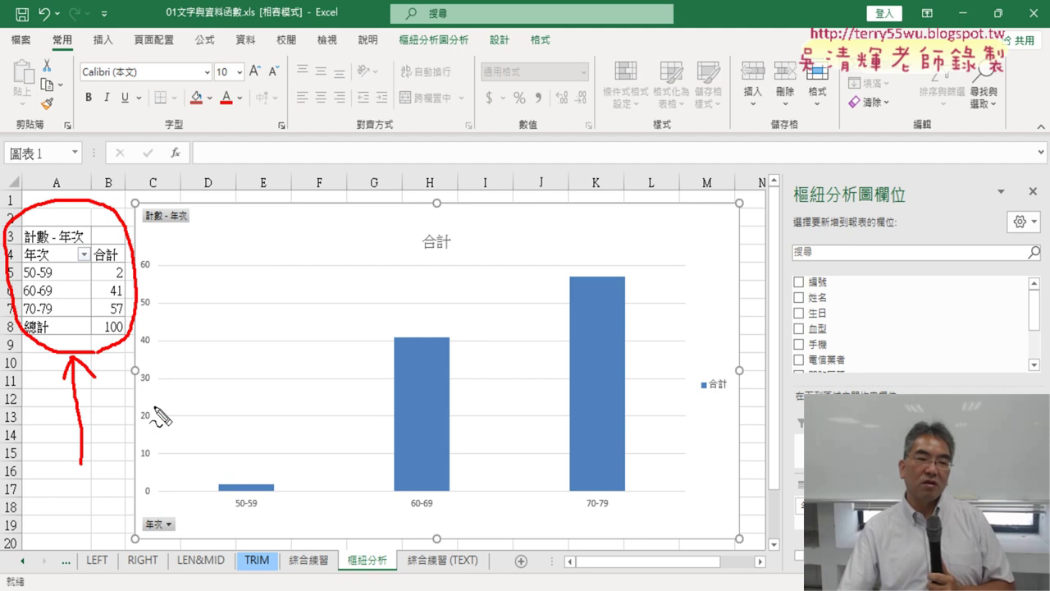
left_click_drag(25, 279, 54, 276)
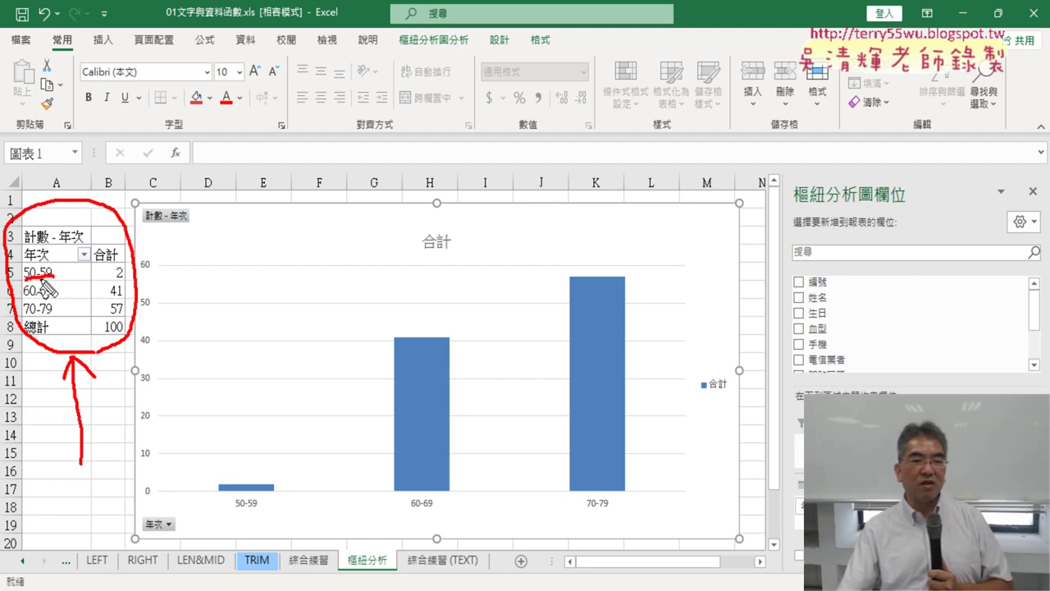
mouse_move(118, 280)
left_mouse_down()
mouse_move(128, 281)
mouse_move(120, 298)
left_mouse_up()
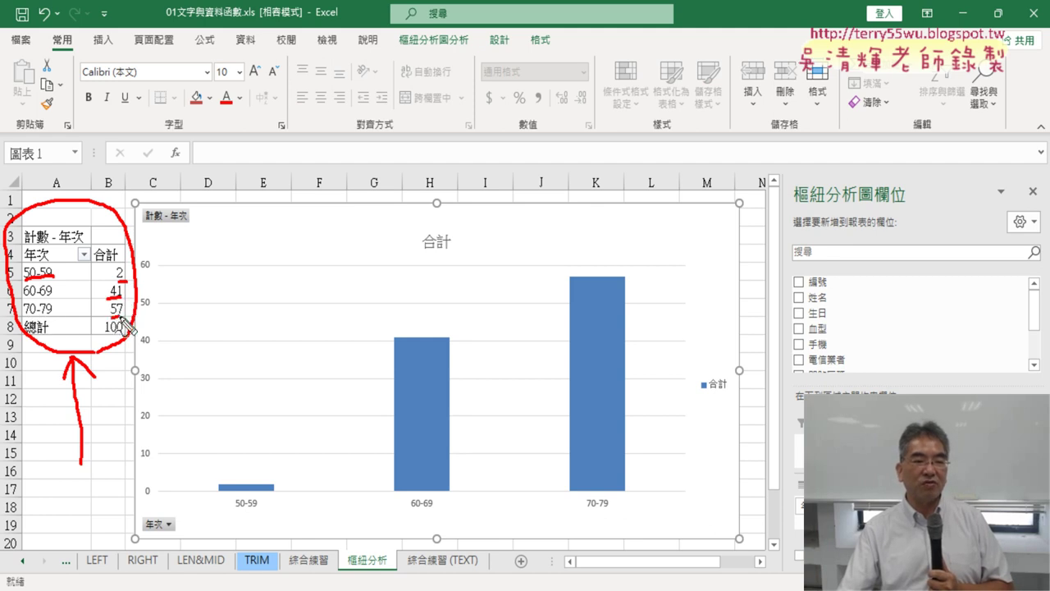
left_click_drag(112, 315, 125, 313)
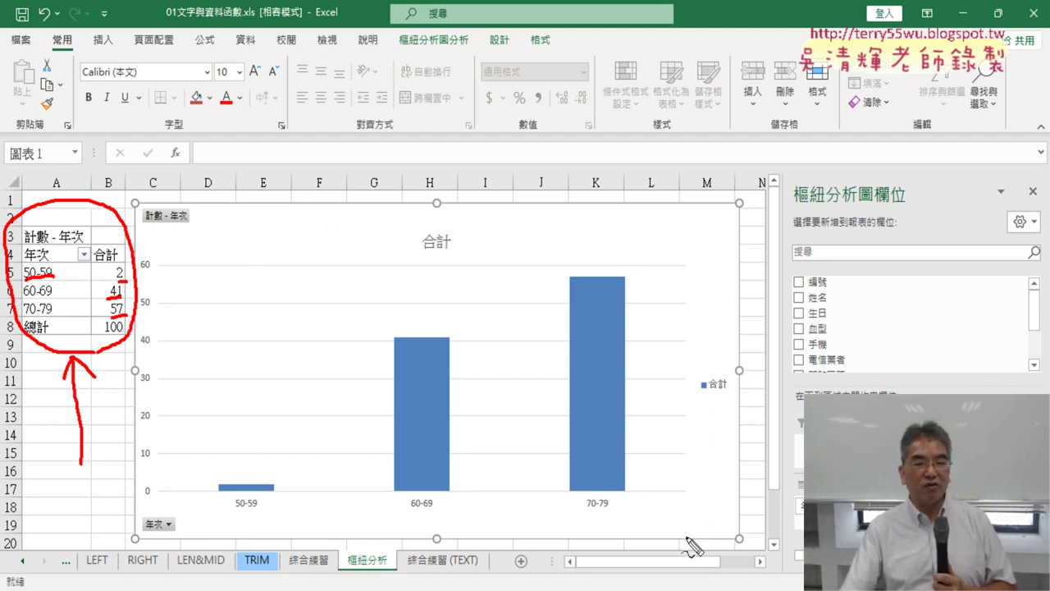
mouse_move(651, 539)
left_mouse_down()
mouse_move(526, 546)
mouse_move(660, 515)
left_mouse_up()
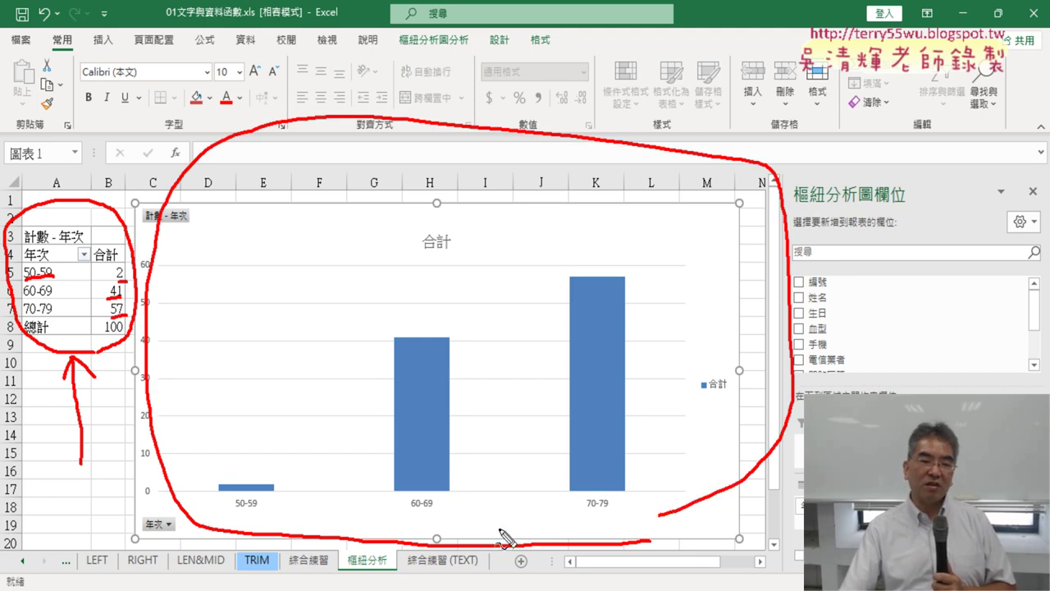
mouse_move(225, 483)
left_mouse_down()
mouse_move(267, 483)
mouse_move(251, 495)
left_mouse_up()
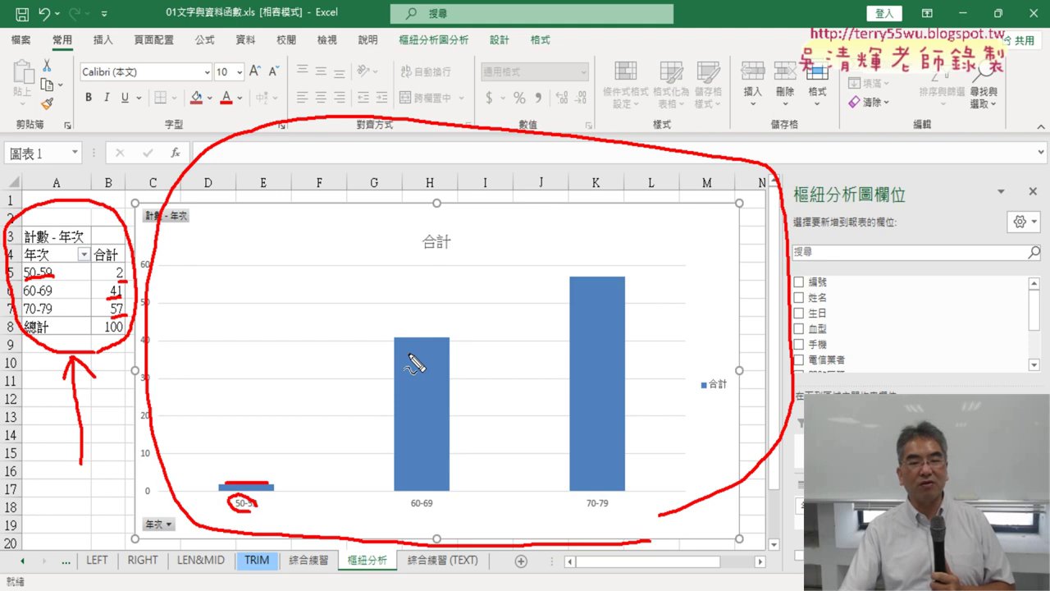
left_click_drag(409, 336, 425, 339)
left_click_drag(586, 276, 617, 275)
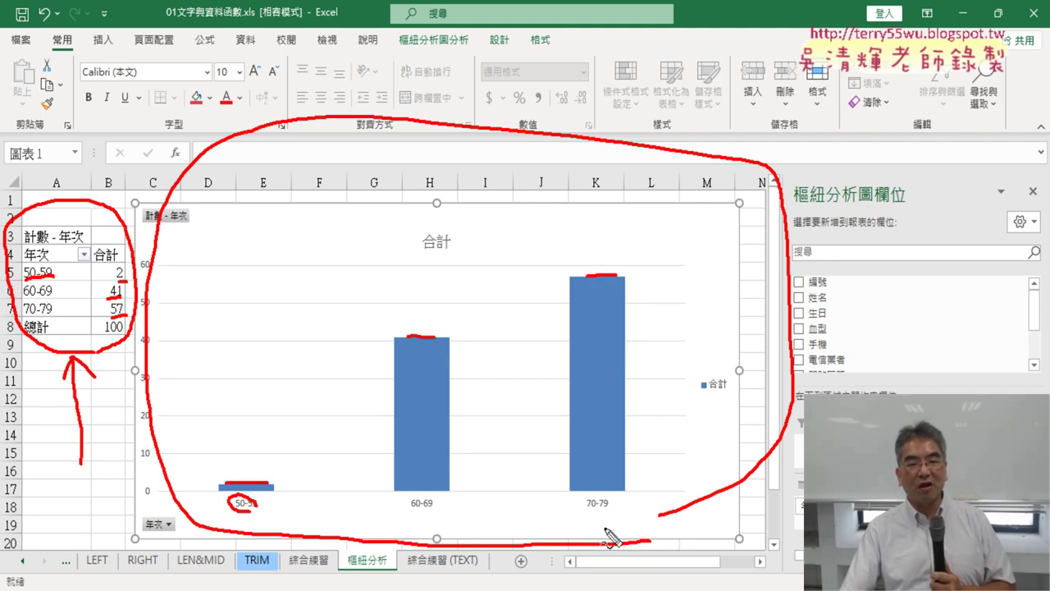
mouse_move(610, 515)
left_mouse_down()
mouse_move(585, 515)
mouse_move(611, 515)
left_mouse_up()
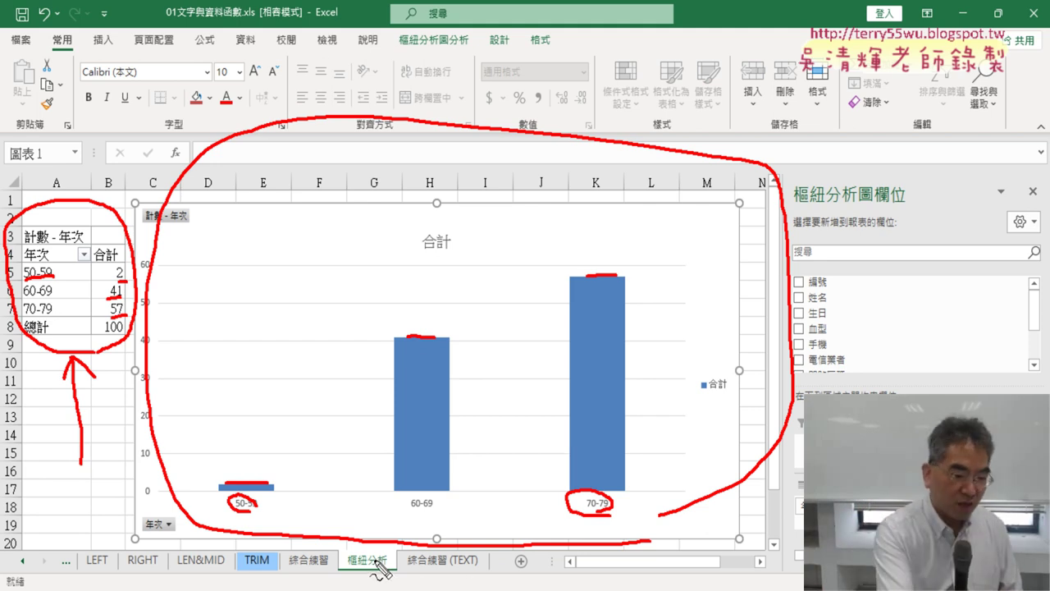
key("Escape")
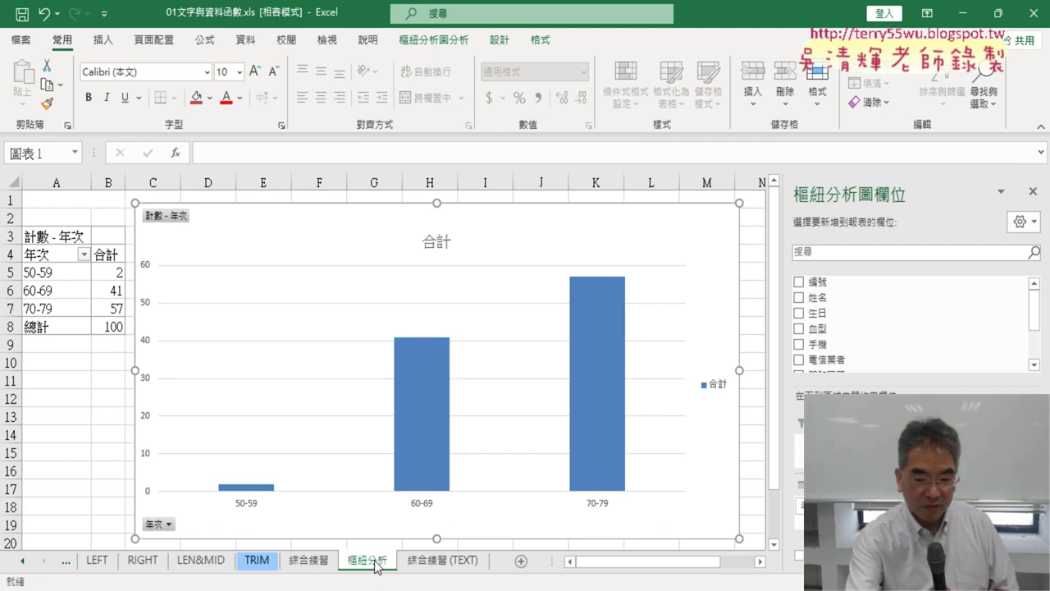
Check cell I2's 年次 formula on 綜合練習 (TEXT), then return to the 樞紐分析 sheet.
key("alt+Tab")
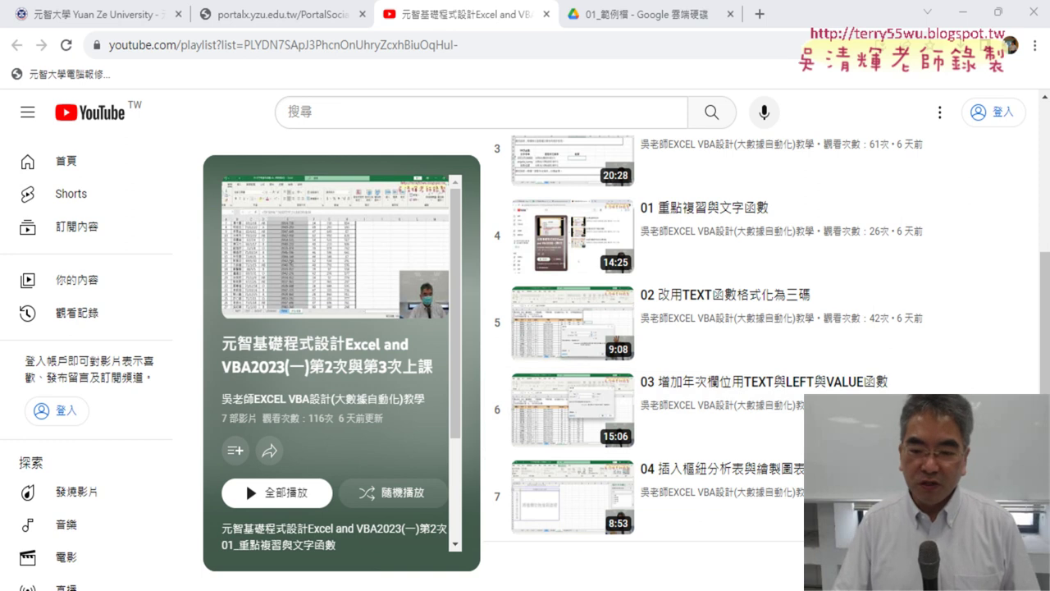
mouse_move(713, 590)
left_click(692, 517)
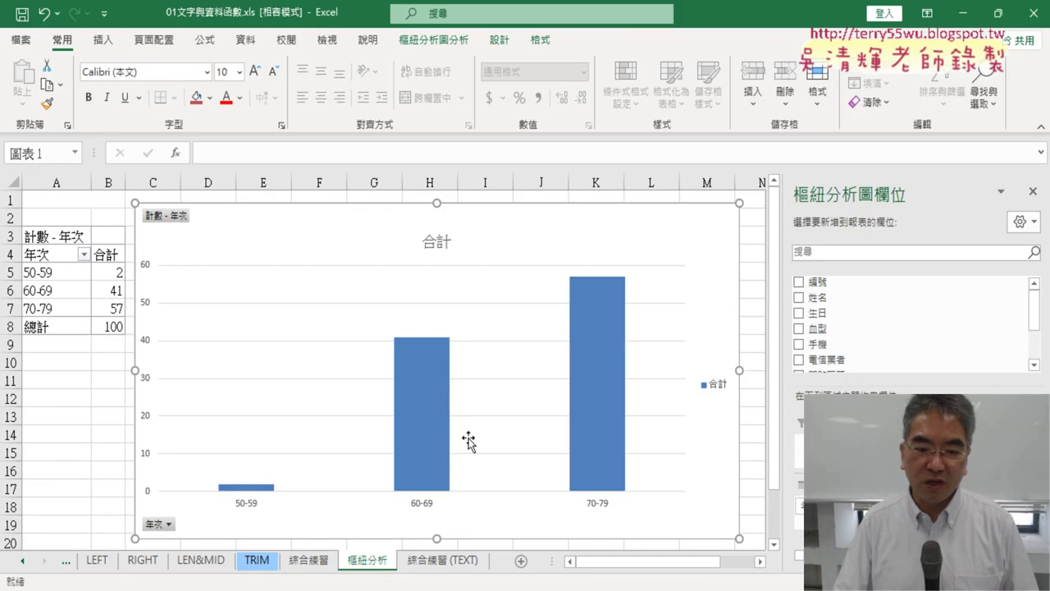
left_click(442, 562)
left_click(796, 185)
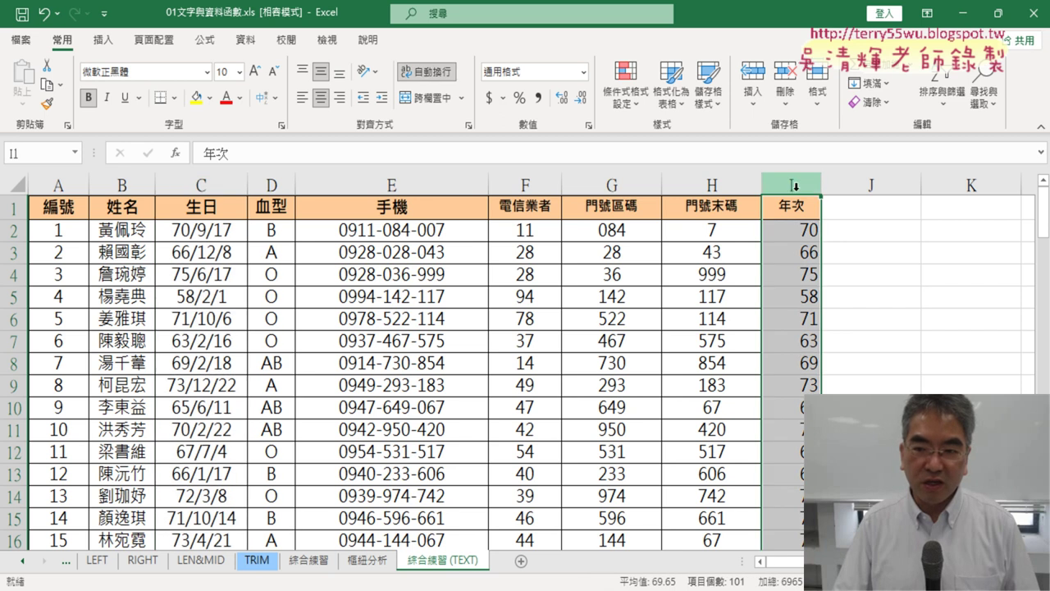
left_click(804, 229)
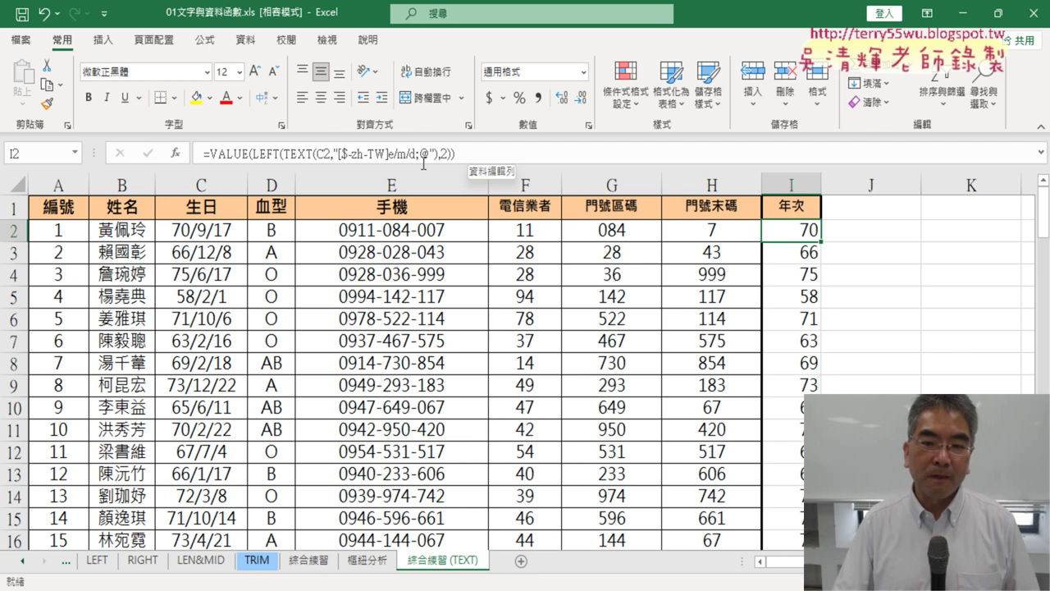
left_click(367, 560)
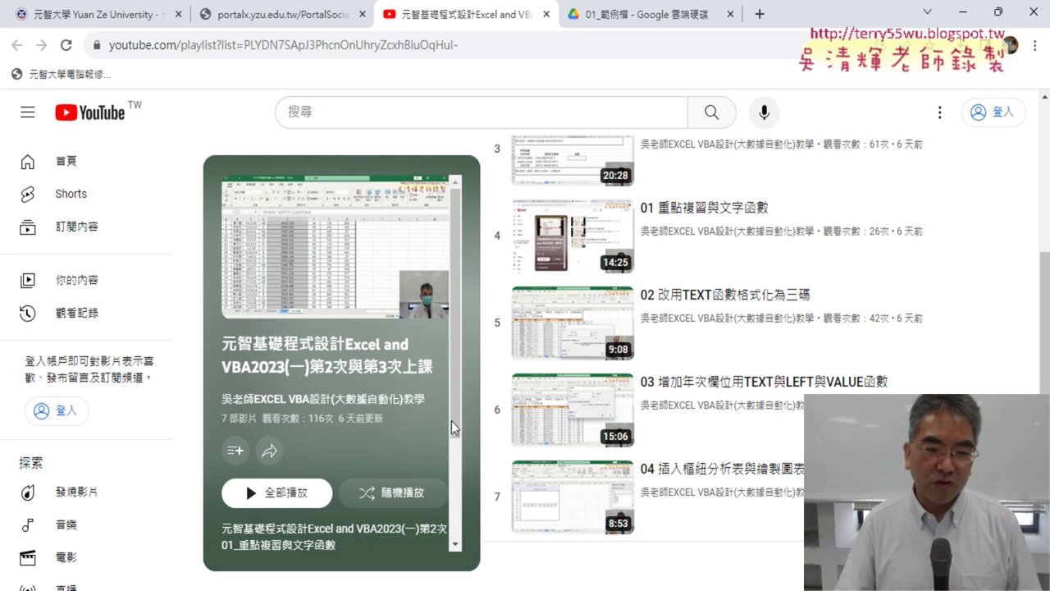
mouse_move(401, 424)
left_mouse_down()
mouse_move(307, 425)
mouse_move(334, 424)
left_mouse_up()
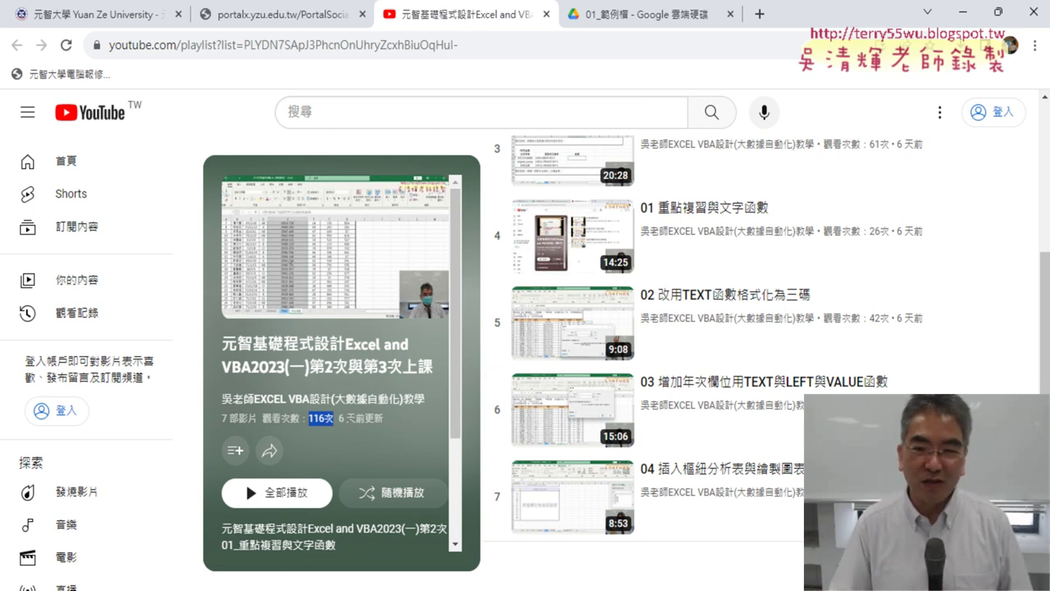
scroll(956, 375, "up", 5)
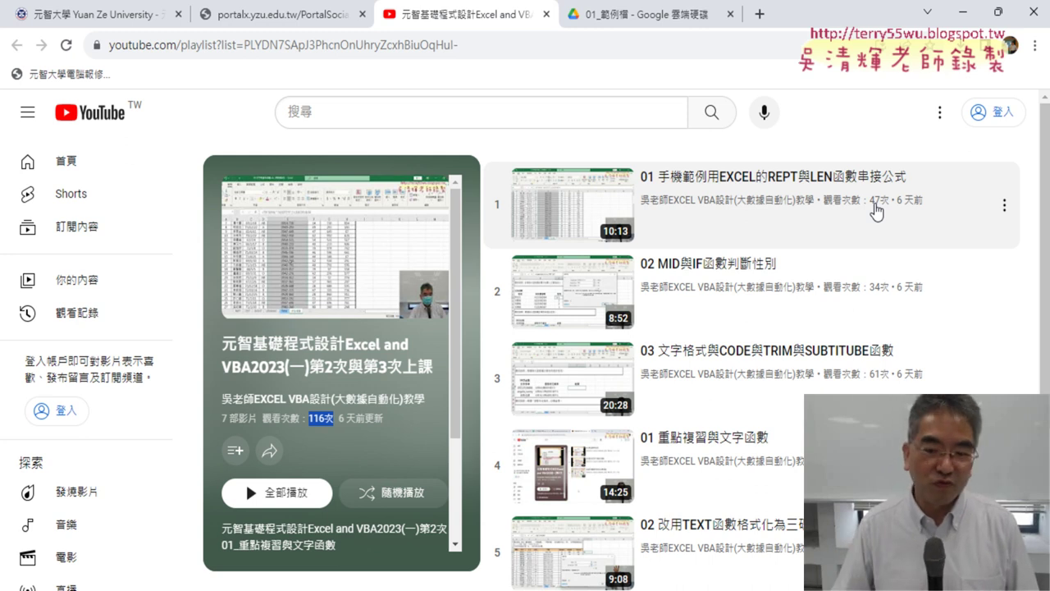
scroll(877, 213, "down", 3)
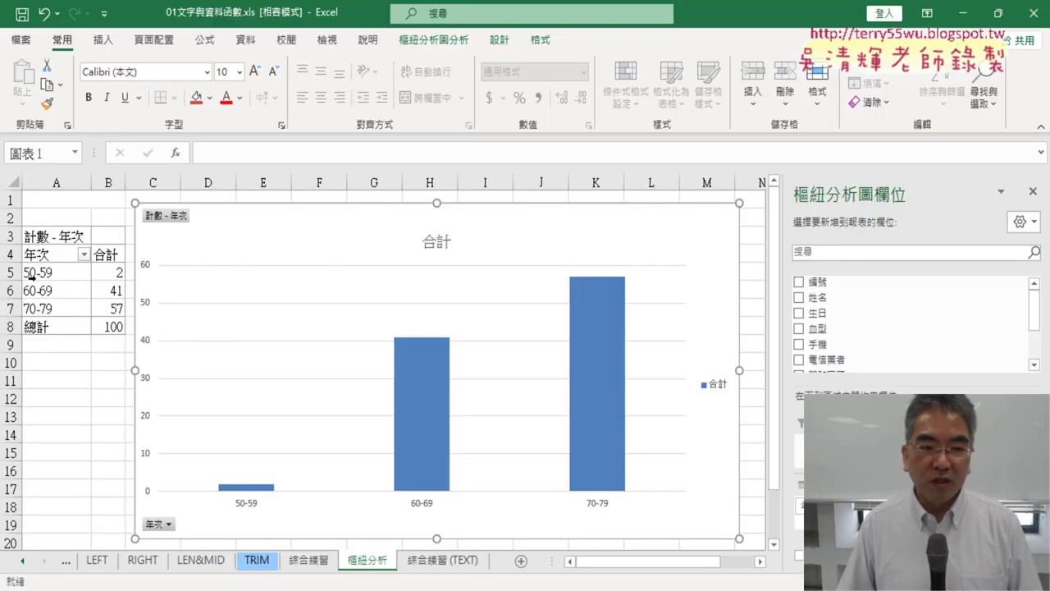
Narrow the 年次 column chart so its right edge ends at column G.
left_click_drag(18, 272, 11, 307)
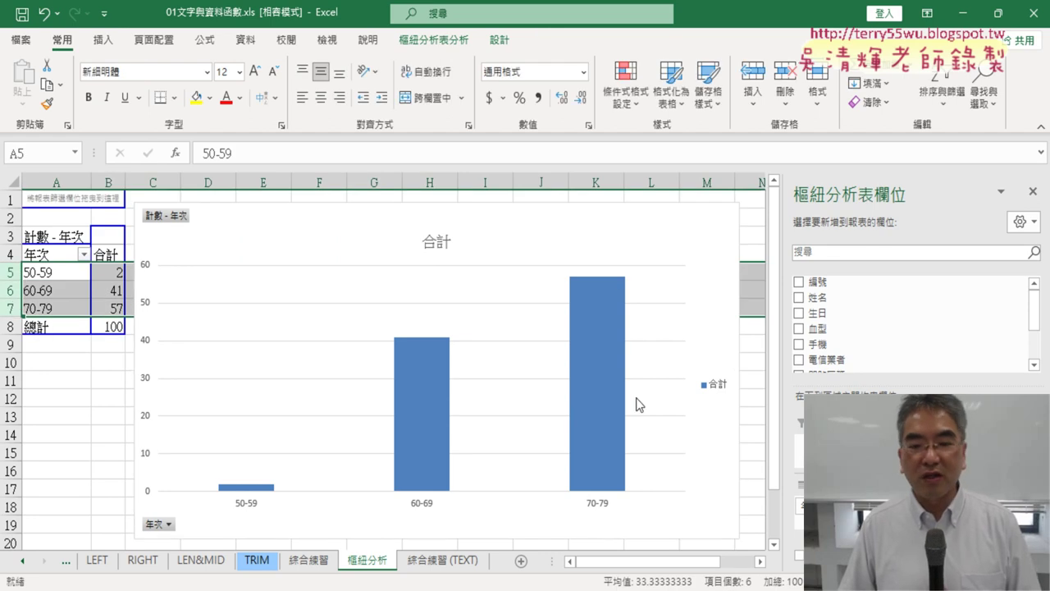
left_click(733, 359)
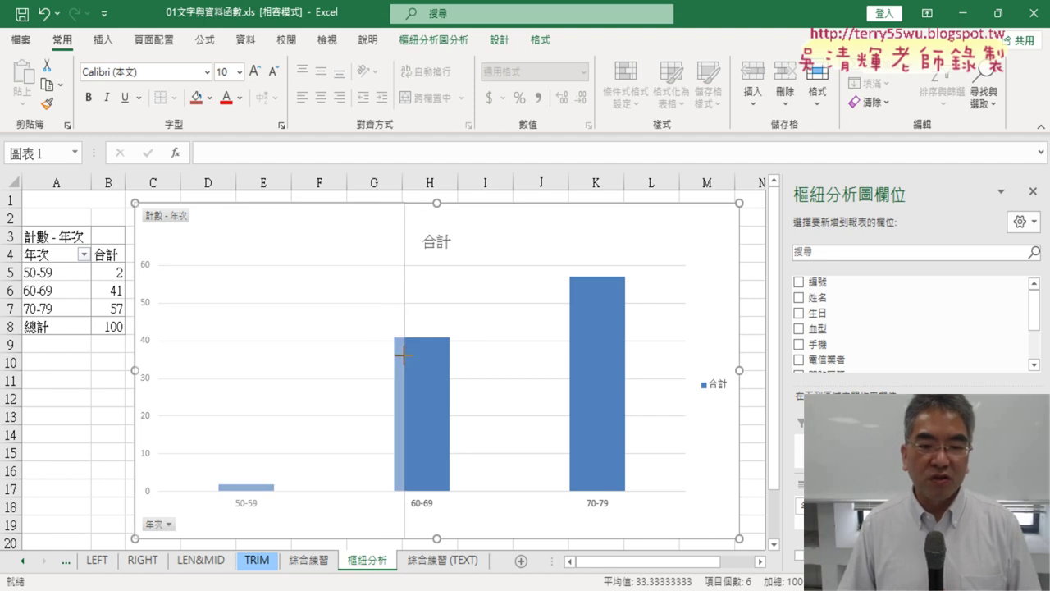
left_click_drag(403, 355, 404, 354)
left_click(494, 411)
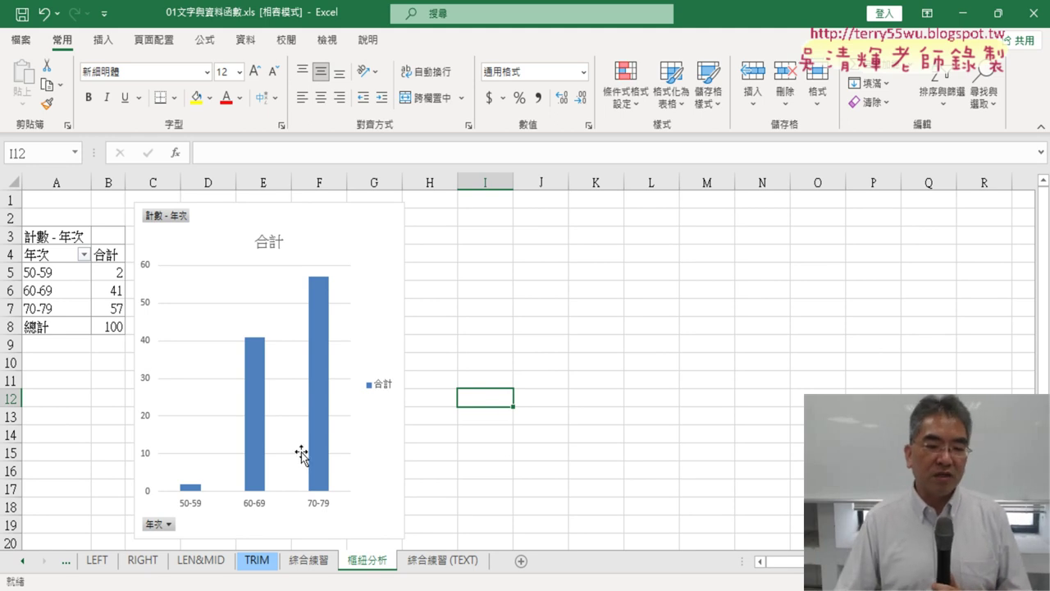
Select a pivot table cell to bring up its field list and PivotTable Analyze tools.
mouse_move(317, 297)
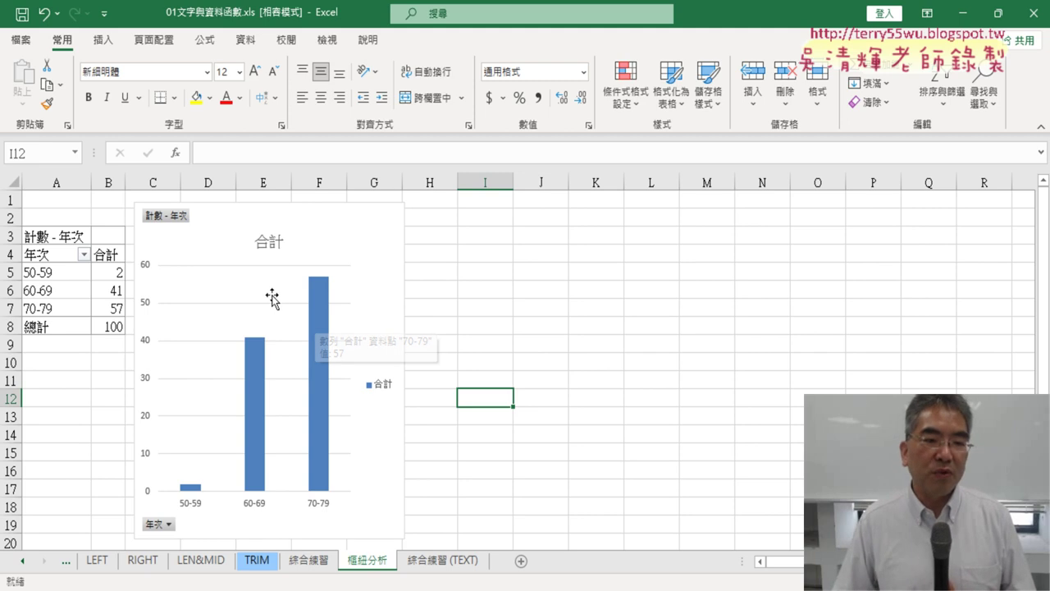
left_click(61, 292)
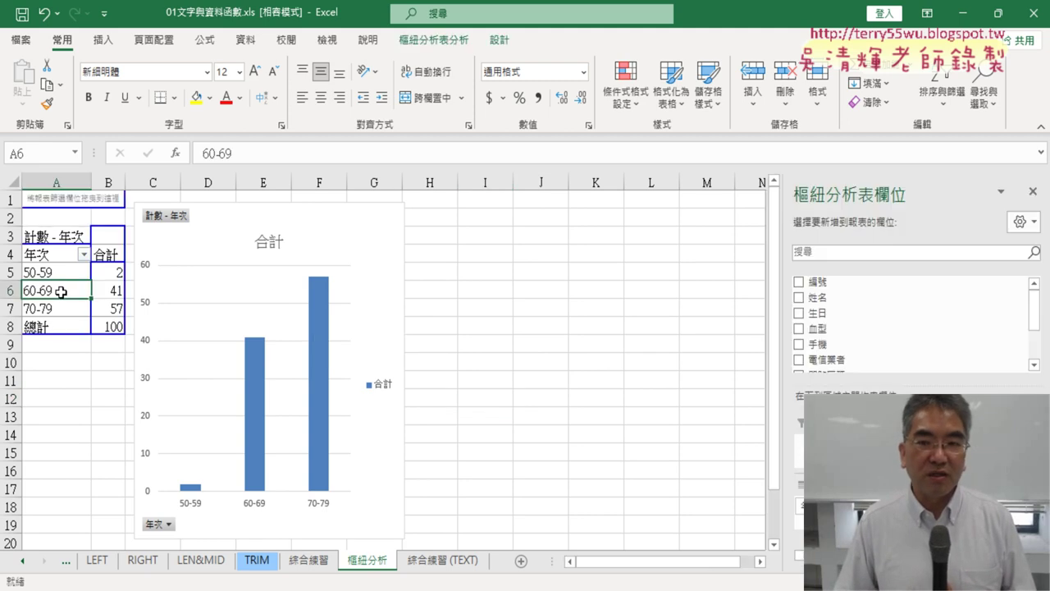
left_click(428, 40)
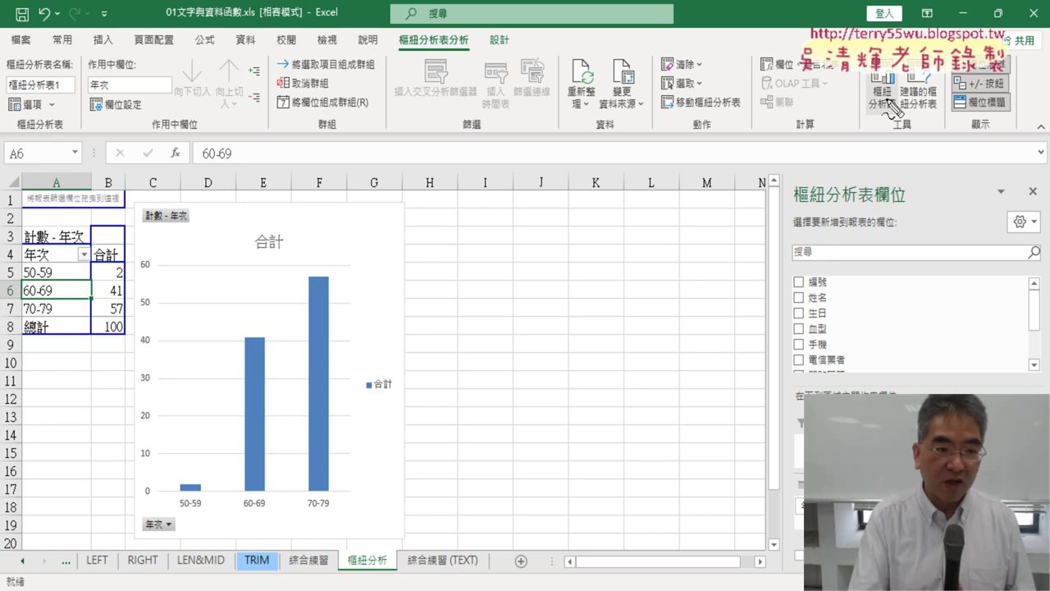
Circle the pivot table and PivotChart command, then start a new pivot chart from the 年次 pivot.
left_click_drag(105, 357, 109, 355)
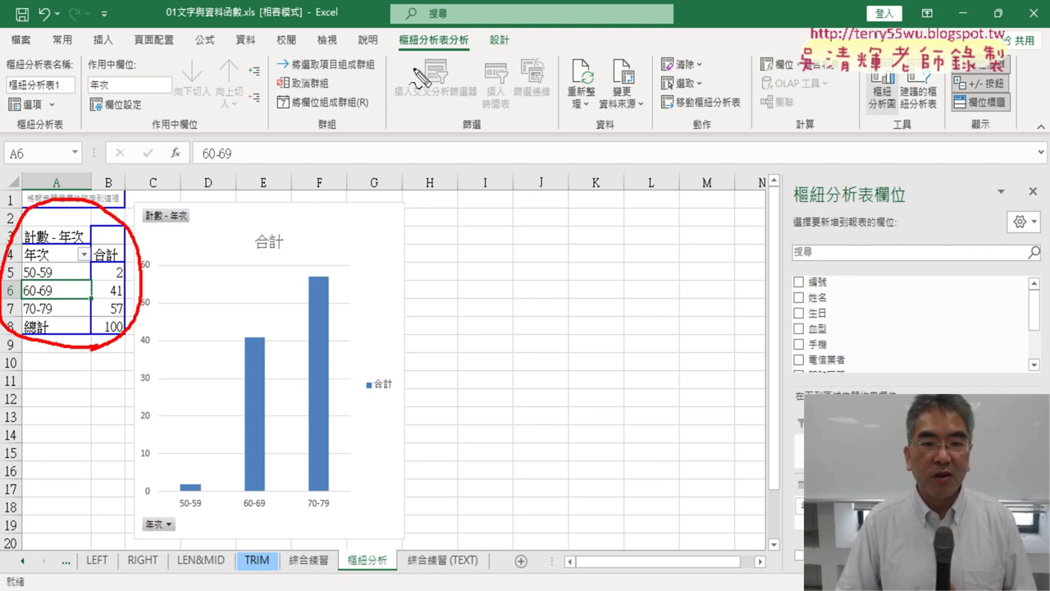
left_click_drag(443, 57, 422, 62)
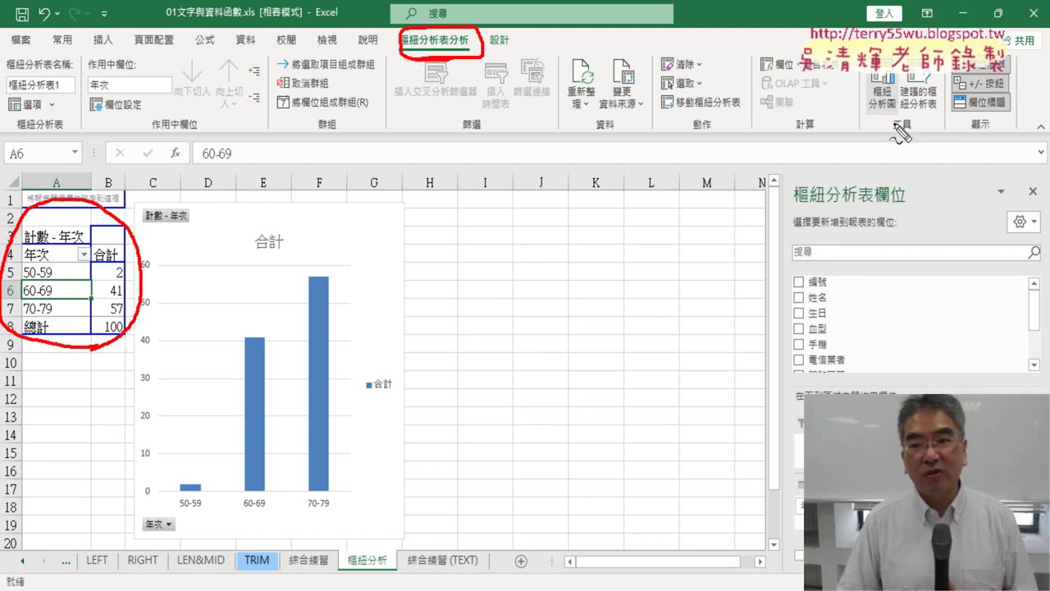
left_click_drag(896, 123, 902, 117)
mouse_move(525, 56)
left_mouse_down()
mouse_move(841, 92)
mouse_move(819, 110)
left_mouse_up()
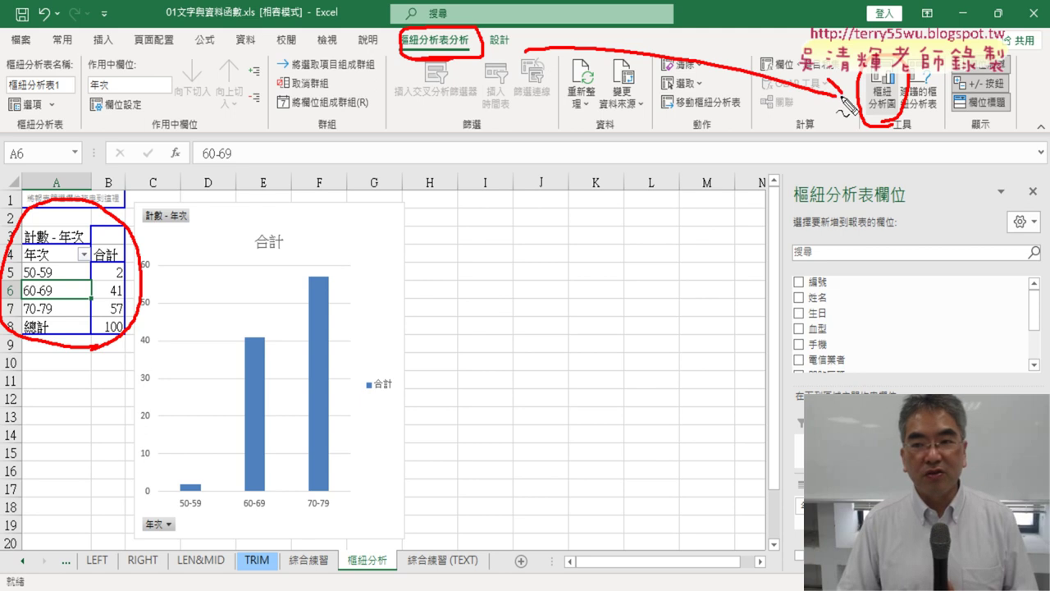
left_click_drag(152, 193, 315, 55)
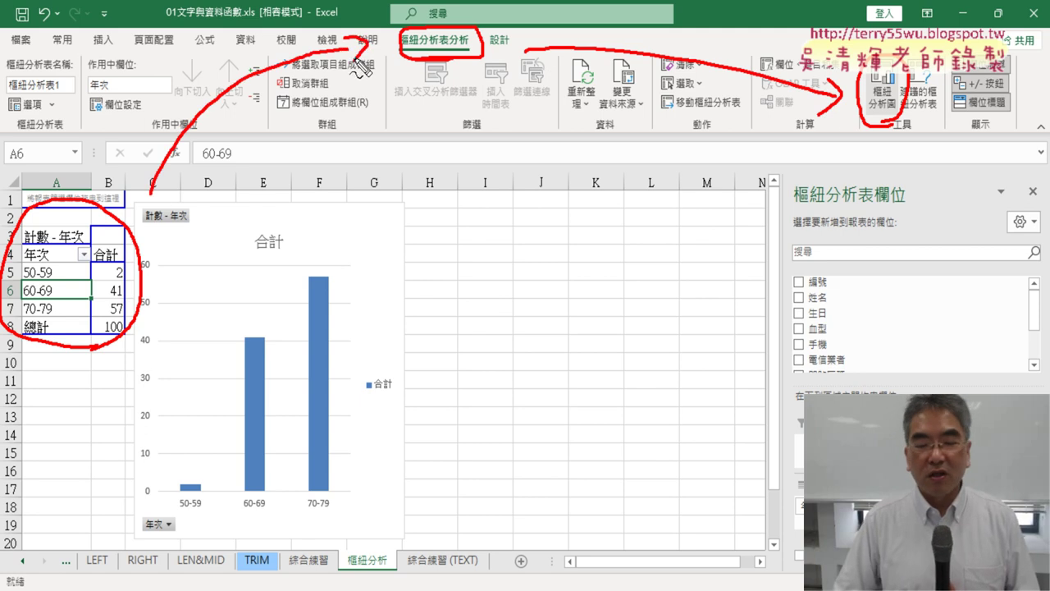
key("Escape")
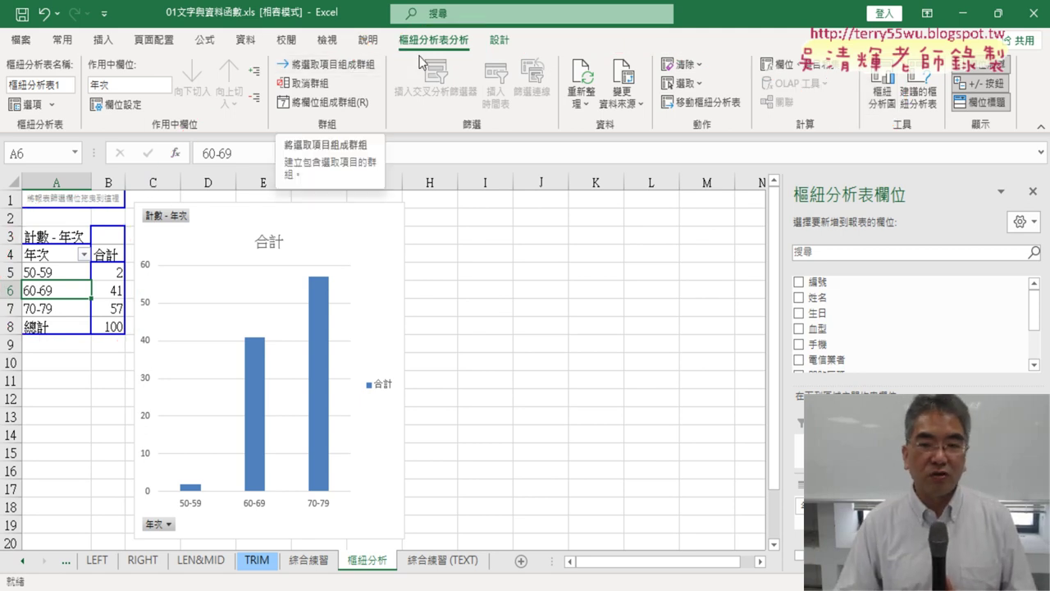
left_click(884, 95)
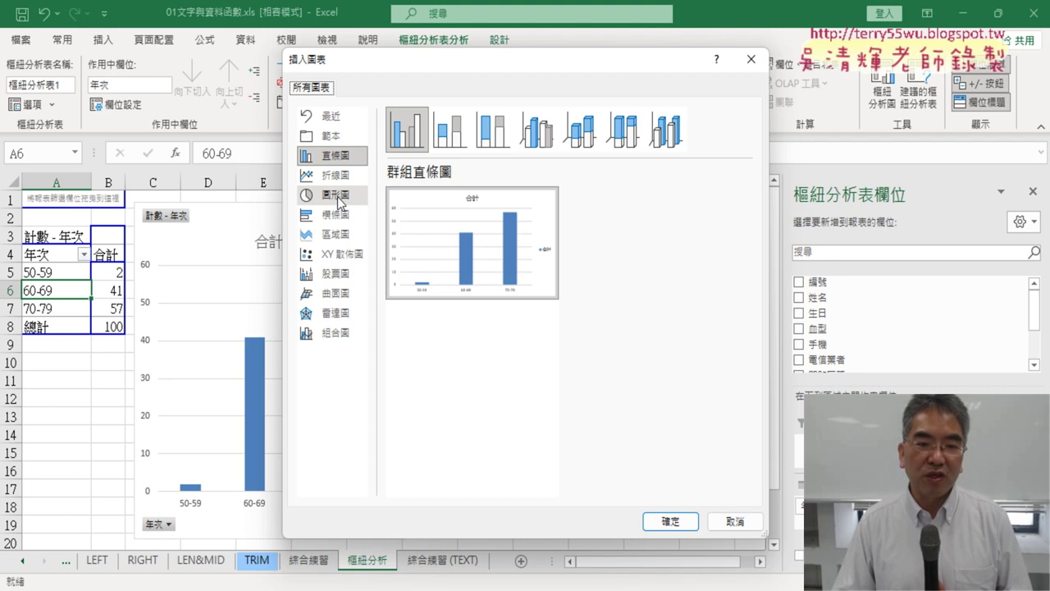
Insert a basic Pie pivot chart of the 年次 counts from the Insert Chart dialog.
left_click(340, 201)
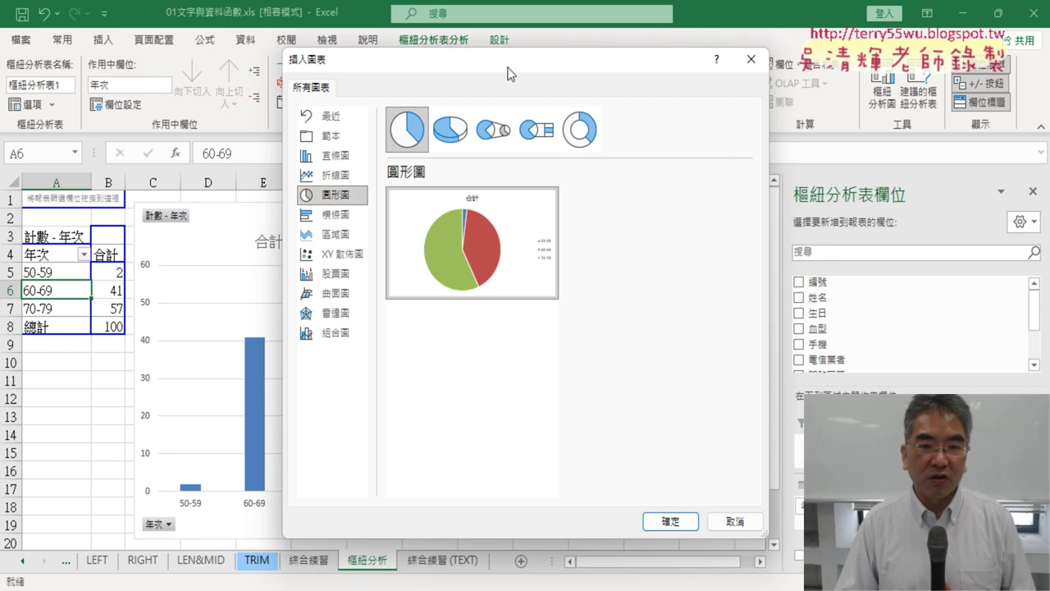
left_click_drag(509, 72, 809, 90)
mouse_move(779, 244)
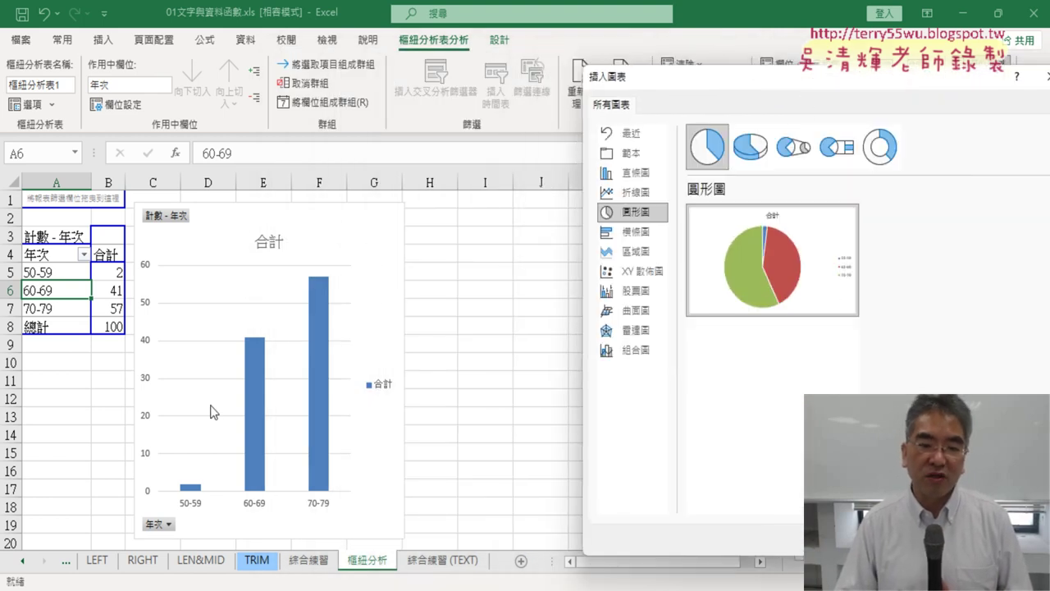
mouse_move(770, 279)
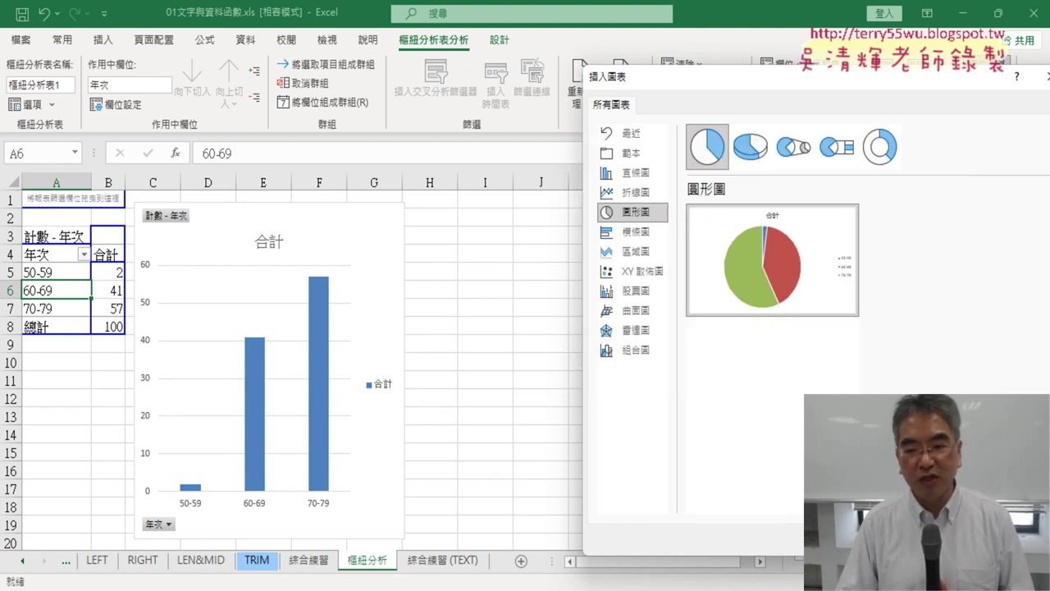
key("Return")
Move the pie chart beside the column chart, spanning columns H to M and down to row 19.
left_click_drag(443, 293, 579, 258)
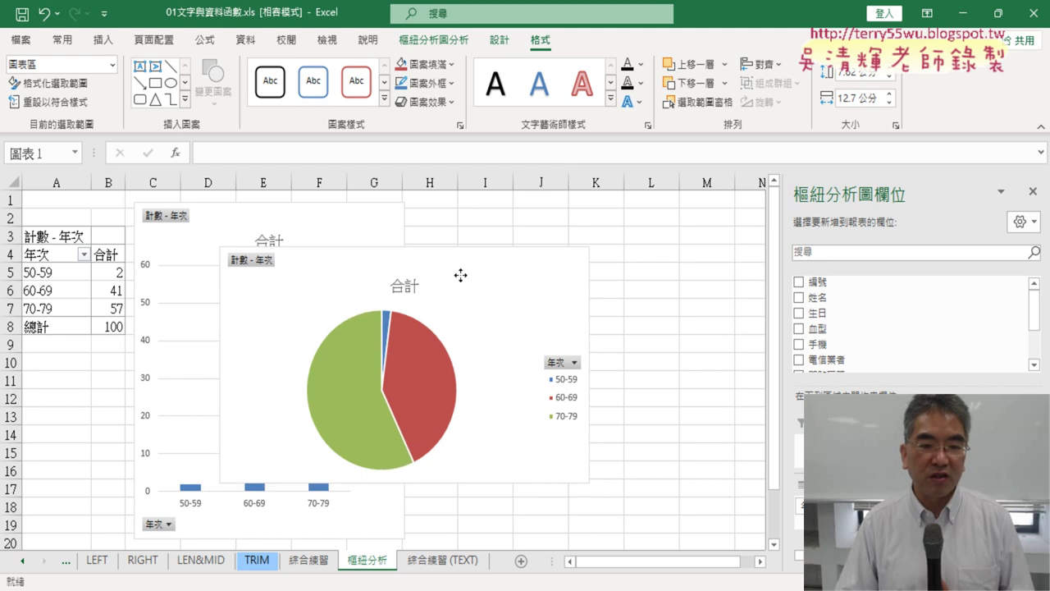
left_click_drag(726, 351, 657, 348)
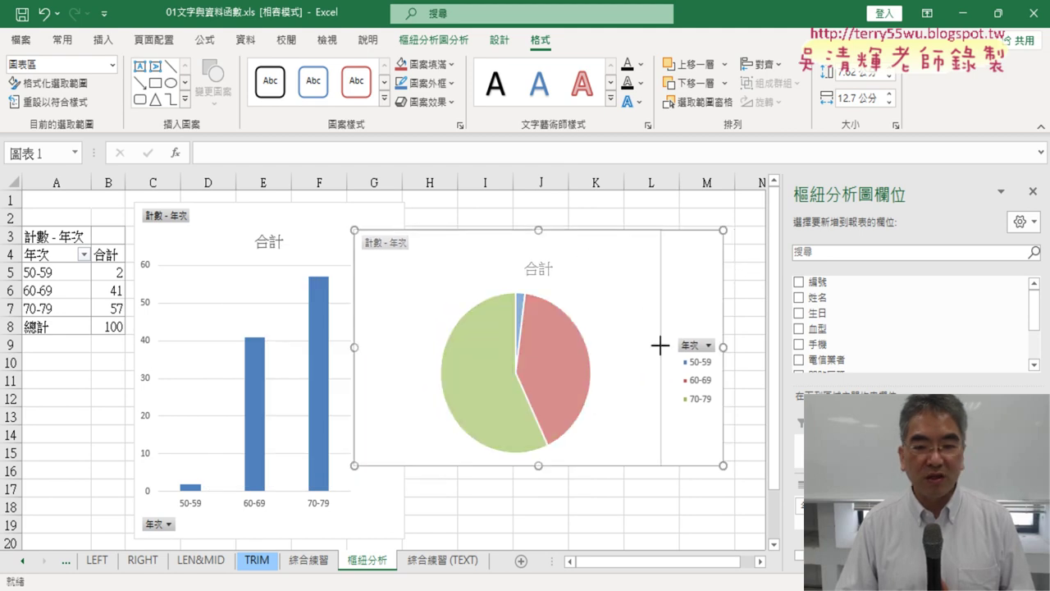
left_click_drag(564, 282, 618, 254)
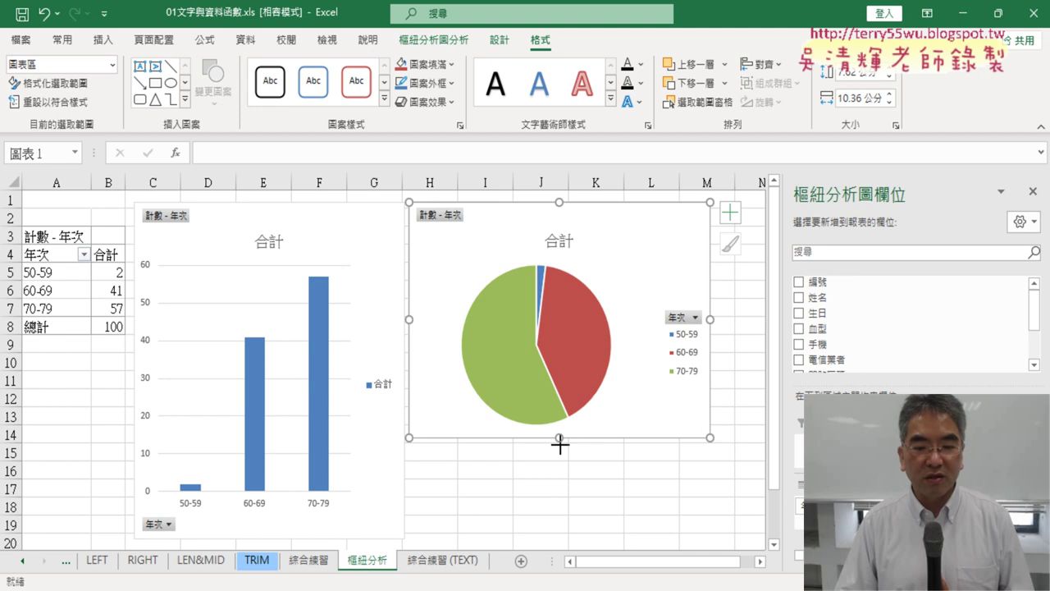
left_click_drag(559, 441, 560, 537)
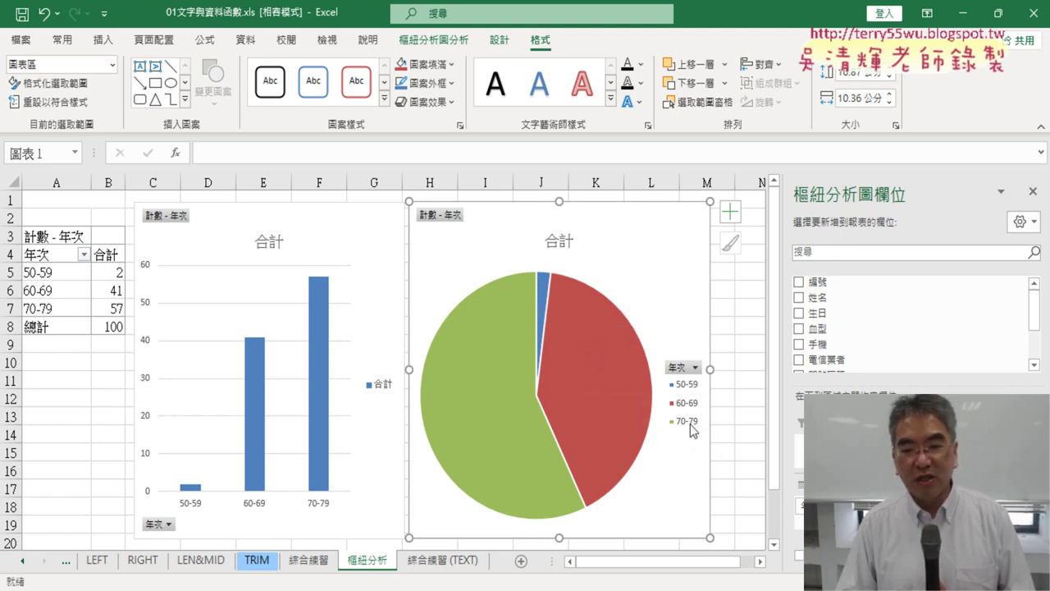
mouse_move(495, 435)
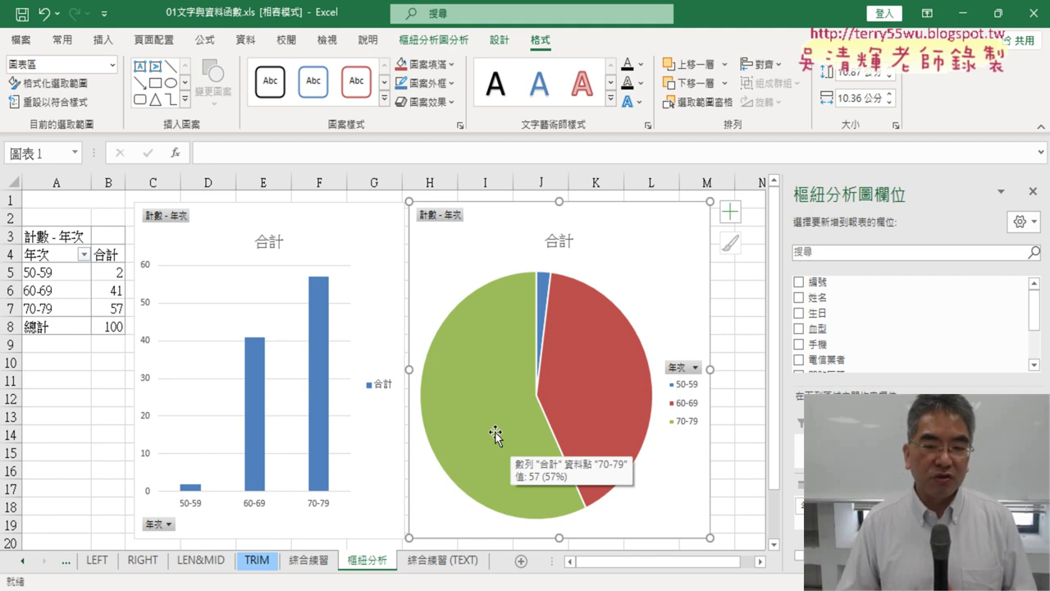
left_click(746, 399)
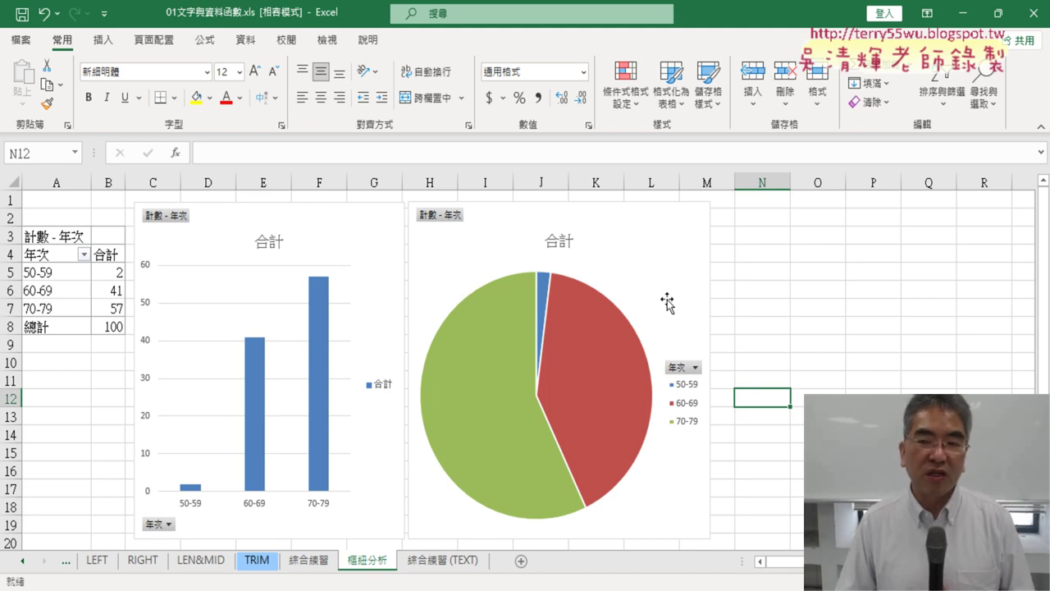
right_click(655, 236)
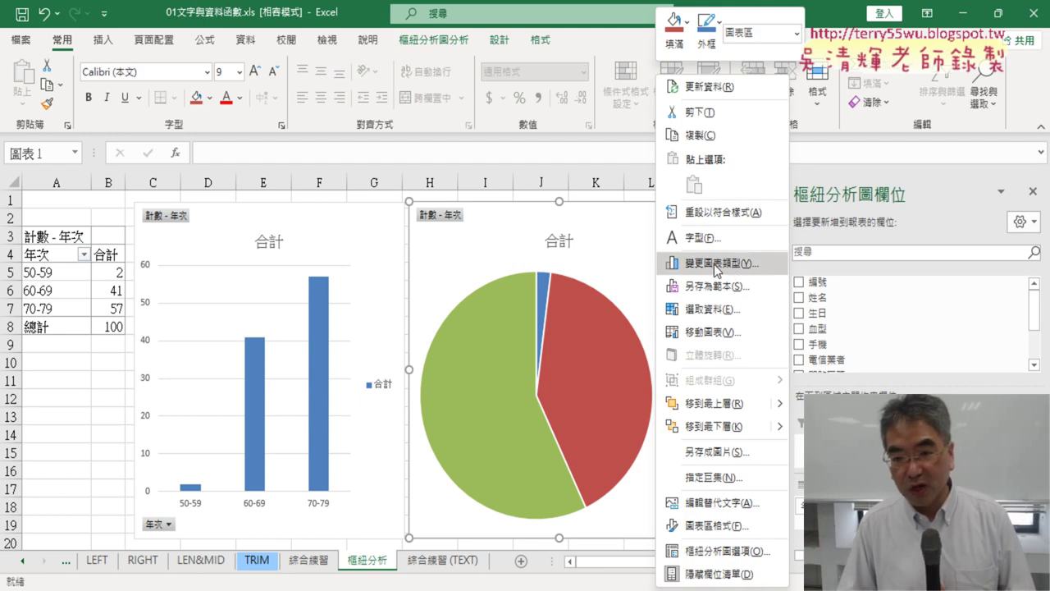
left_click(722, 263)
left_click_drag(612, 59, 989, 83)
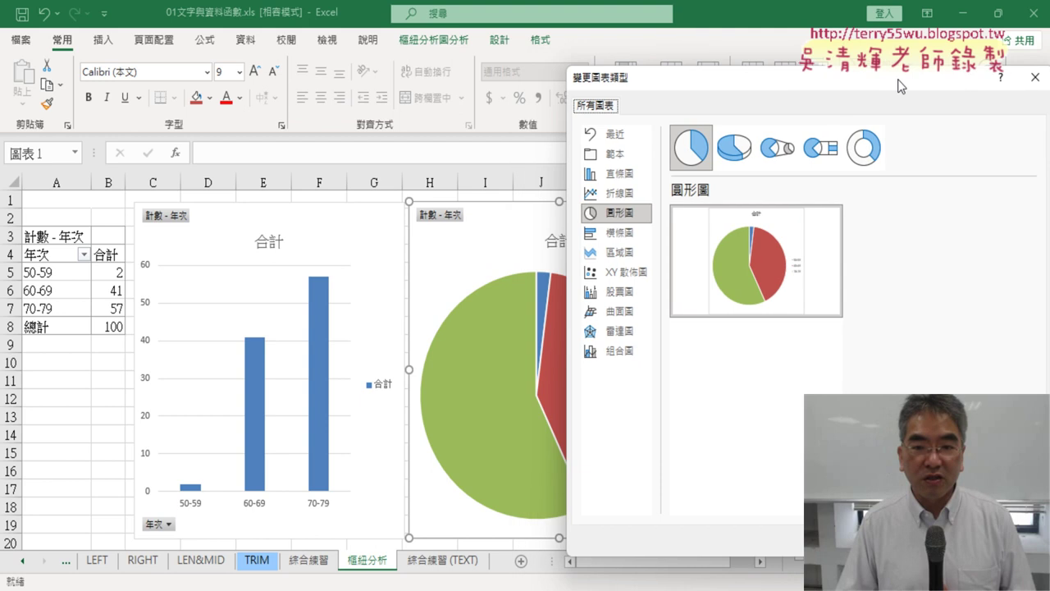
mouse_move(836, 245)
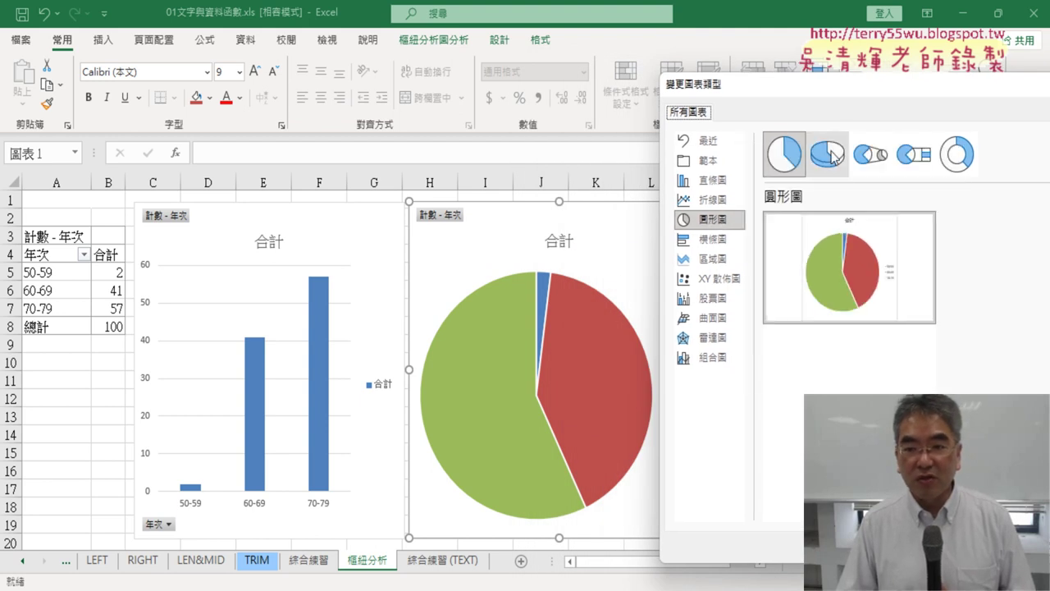
left_click(831, 154)
left_click(870, 156)
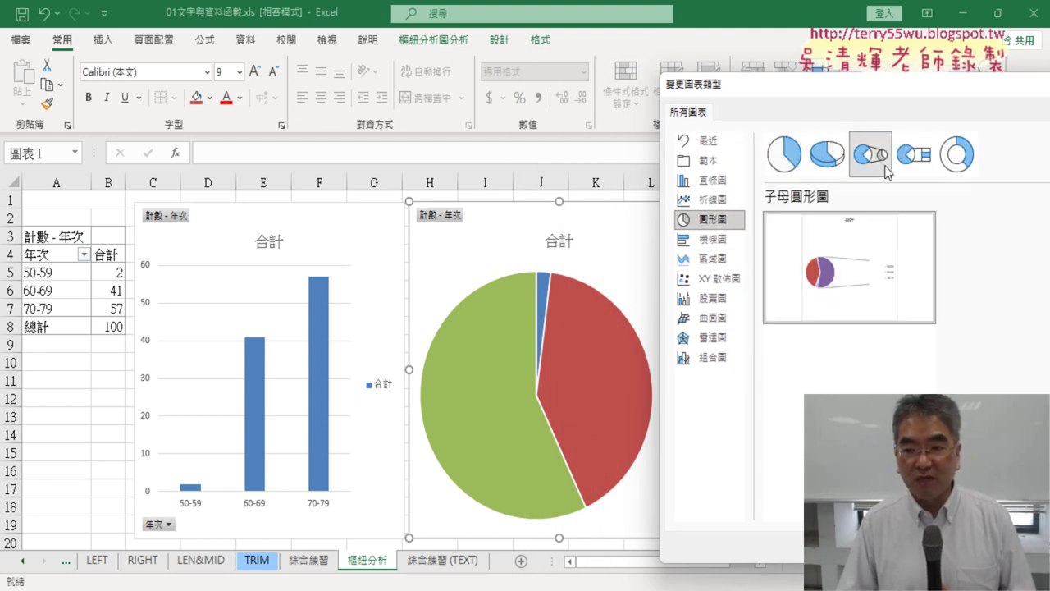
left_click(912, 156)
left_click(956, 156)
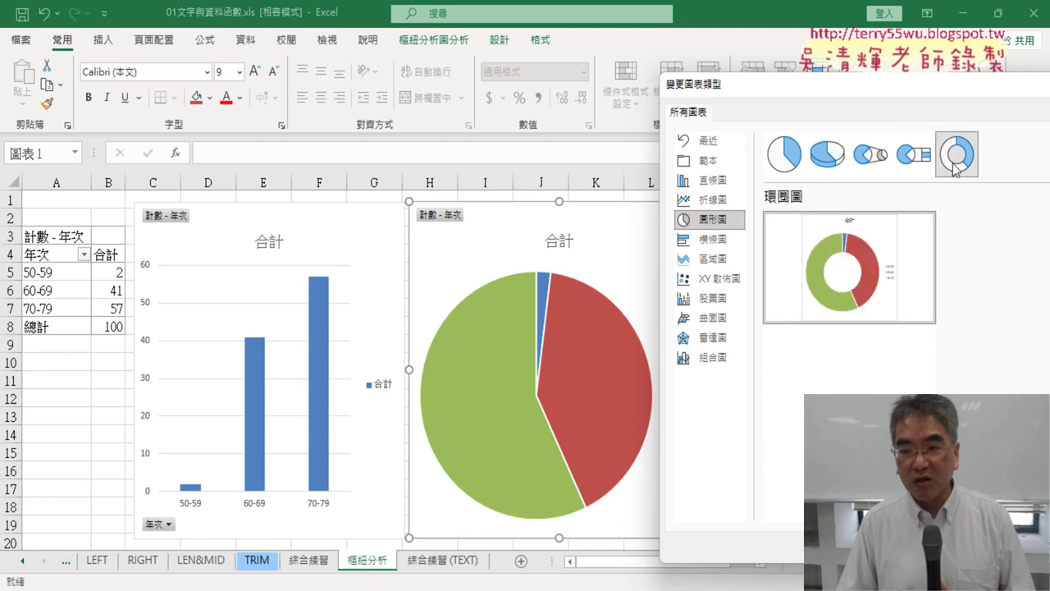
left_click(839, 162)
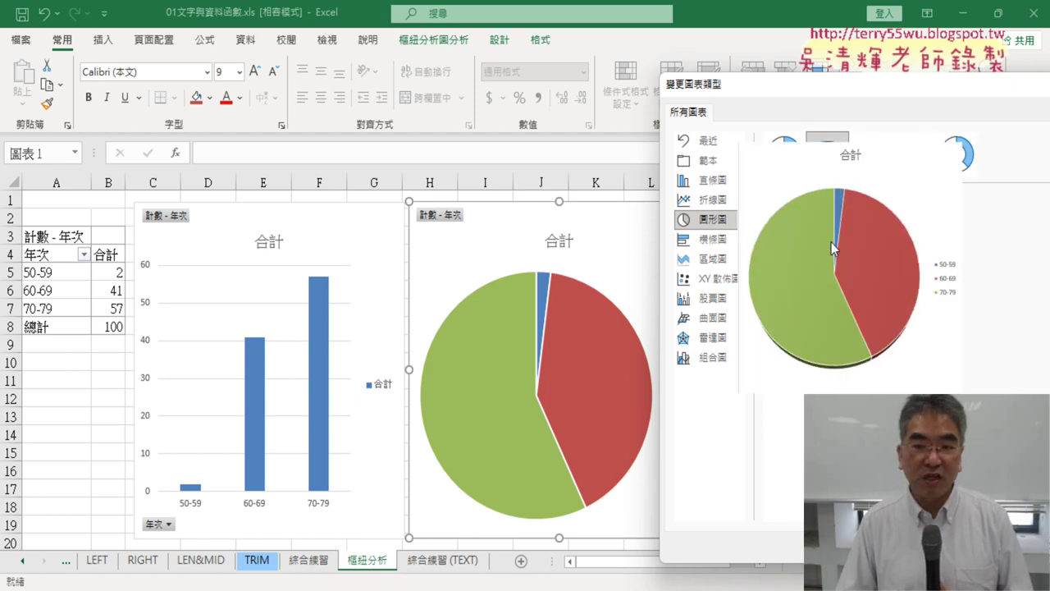
left_click(803, 165)
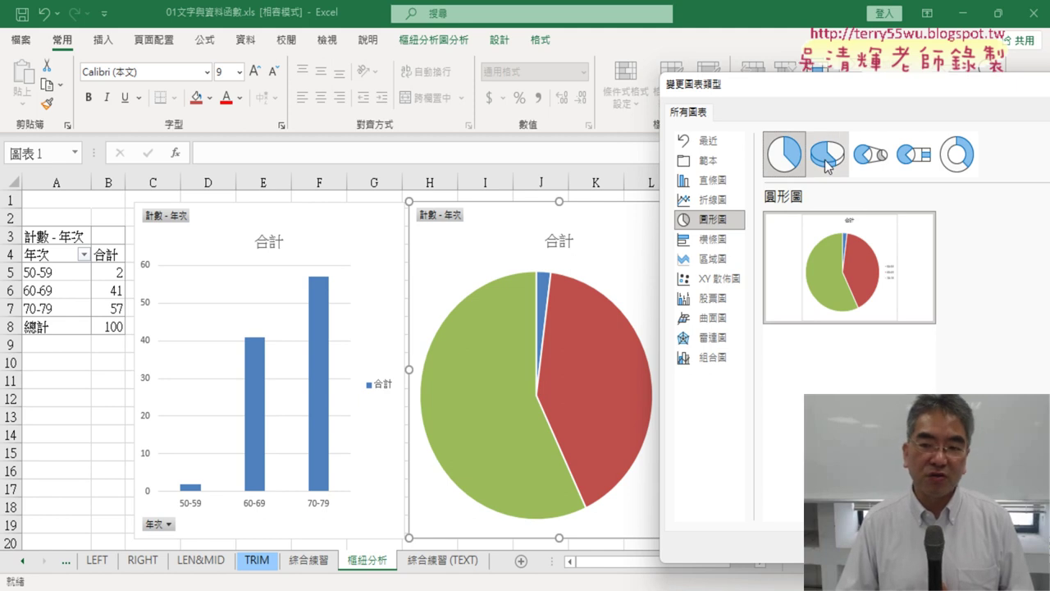
mouse_move(836, 253)
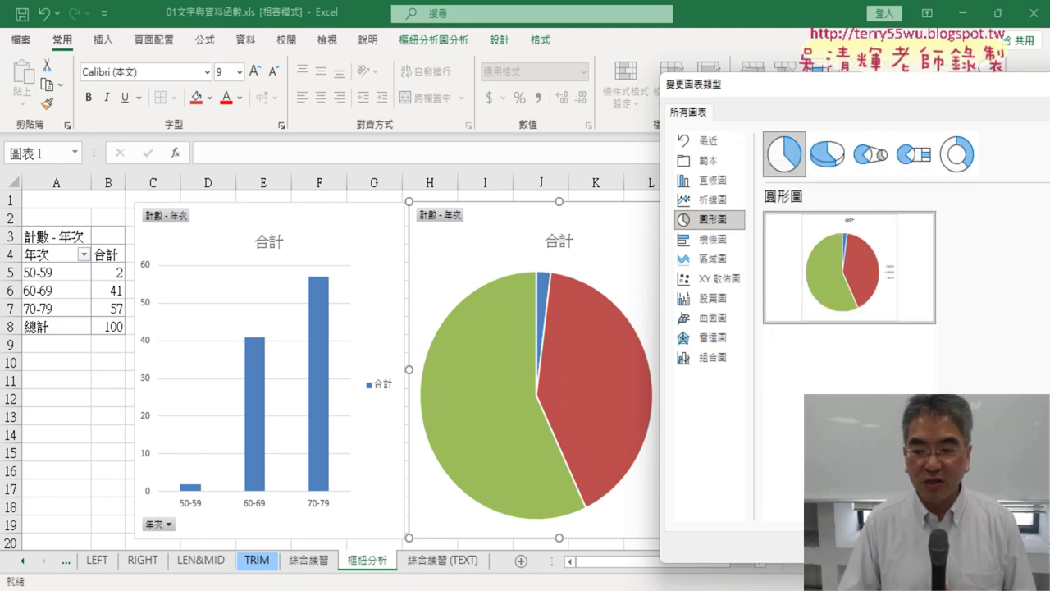
key("Return")
left_click(741, 343)
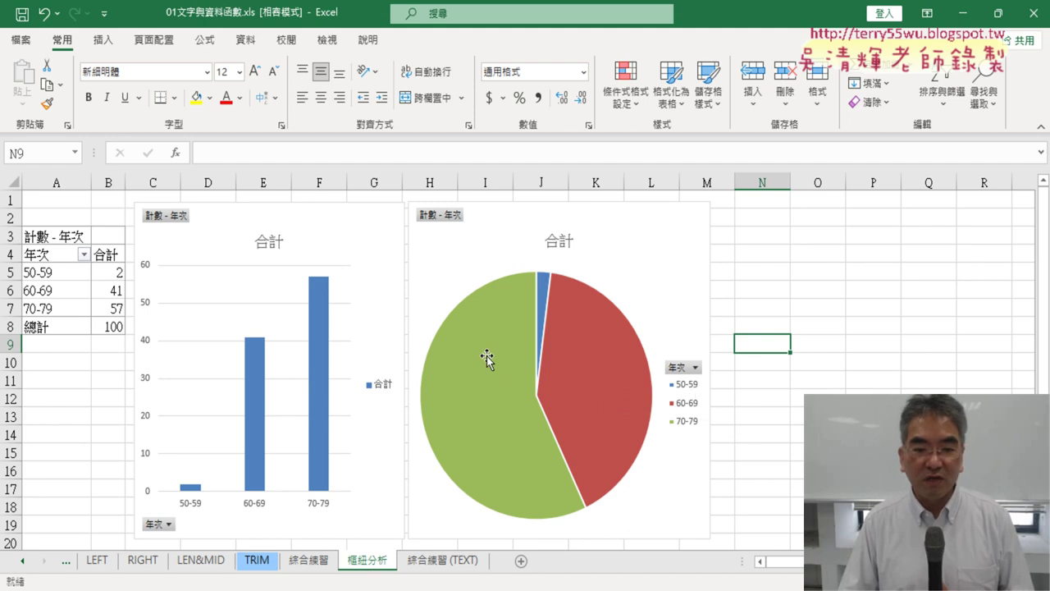
Open the pie series' shortcut menu and reach the 新增資料標籤 submenu.
mouse_move(579, 347)
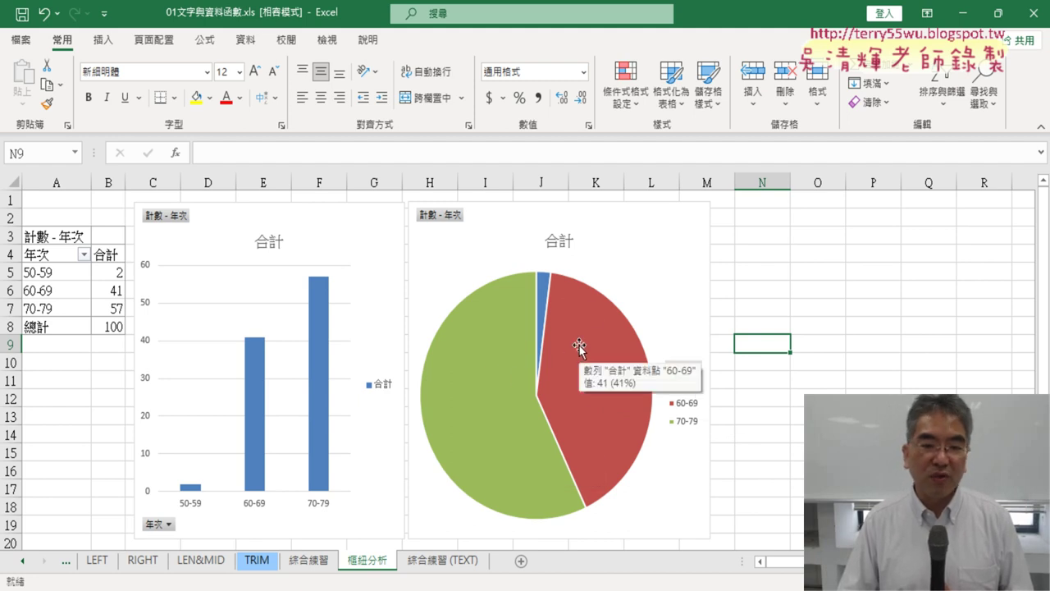
right_click(589, 313)
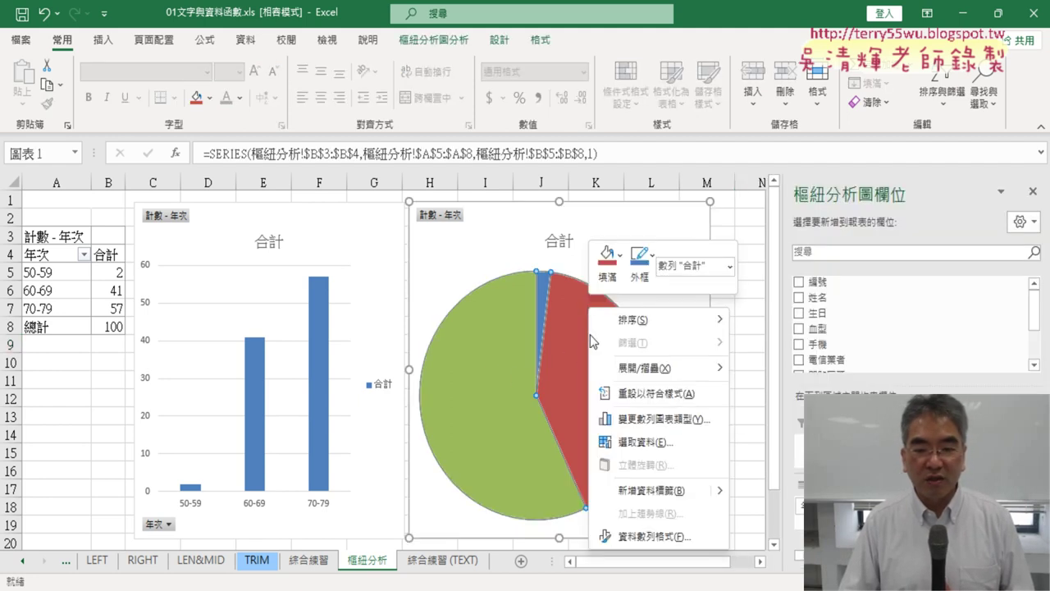
mouse_move(719, 493)
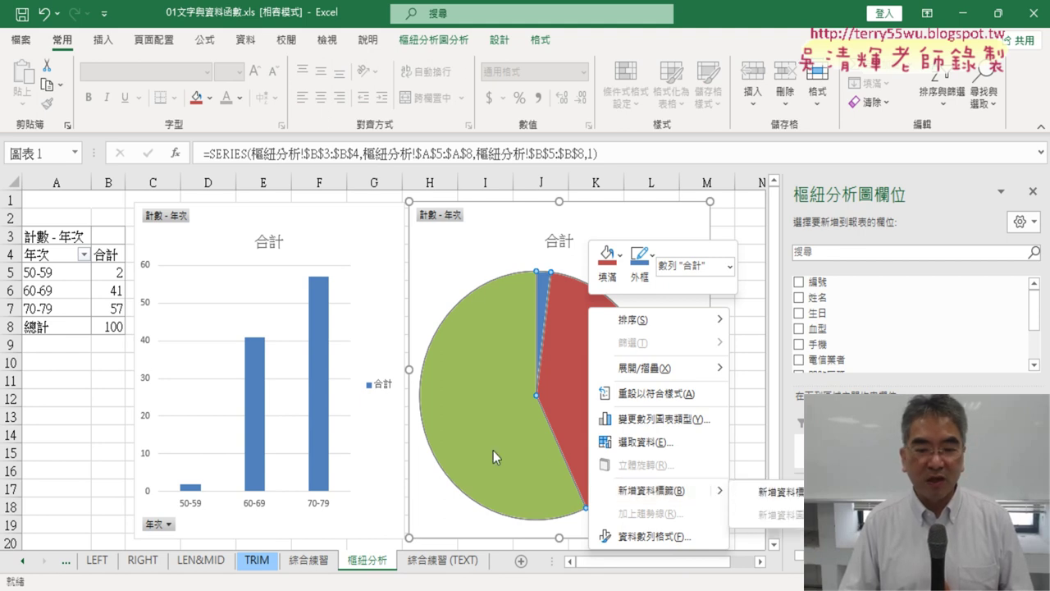
left_click(495, 379)
left_click(726, 372)
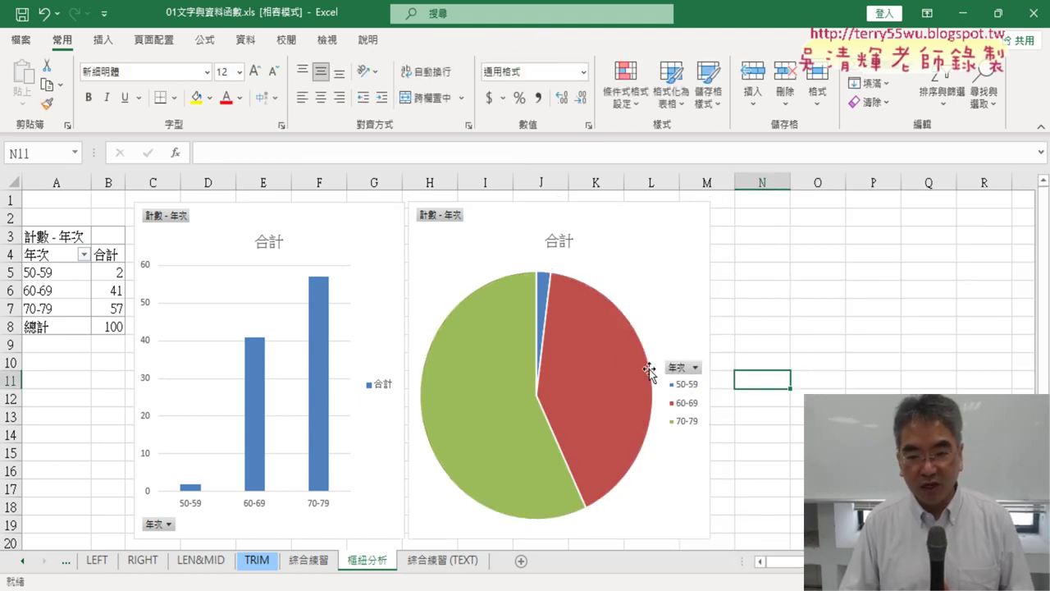
left_click(605, 359)
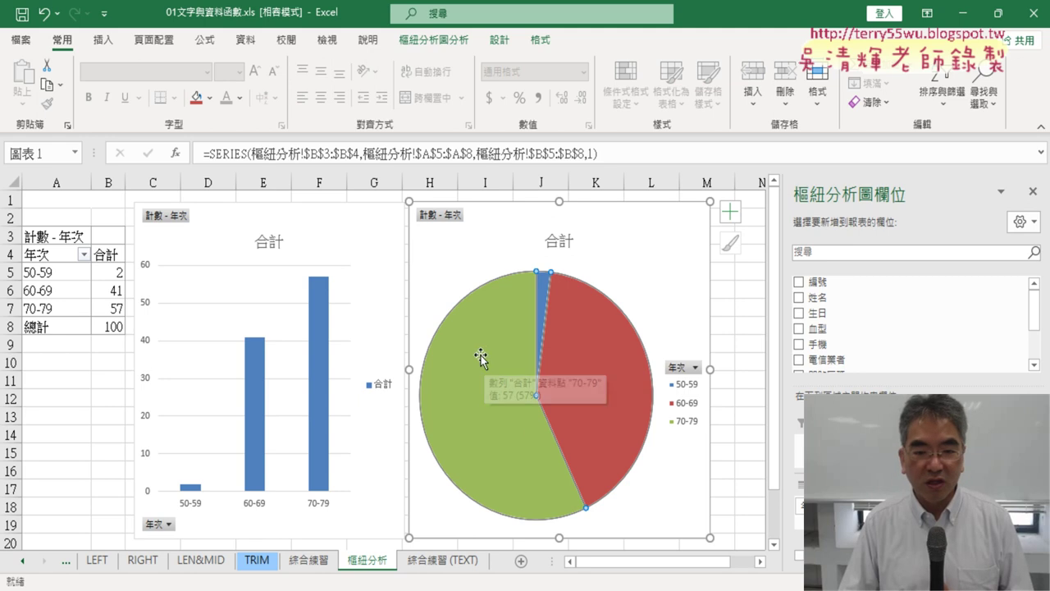
right_click(475, 326)
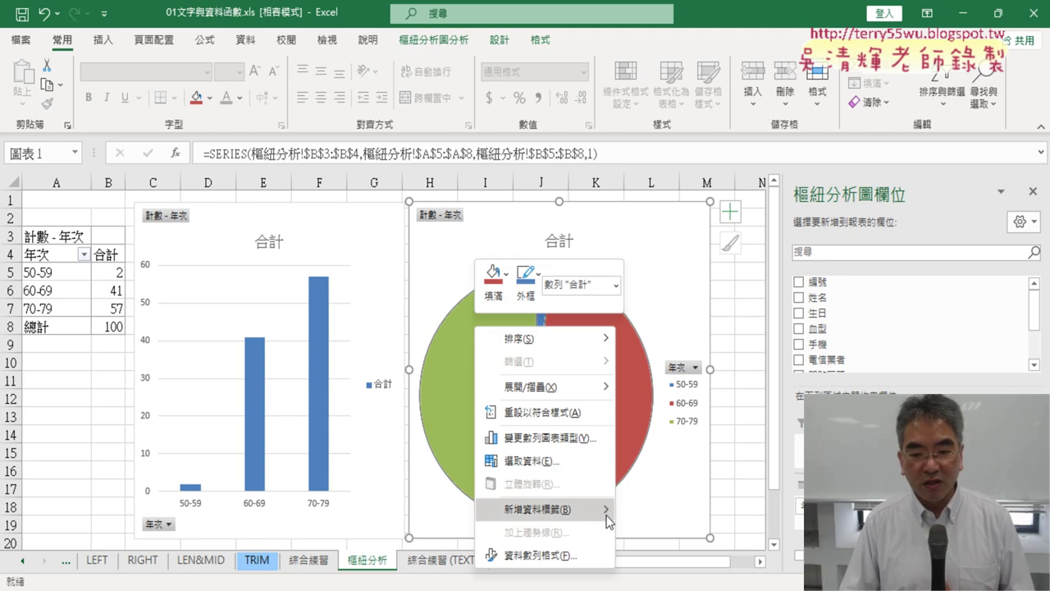
mouse_move(607, 514)
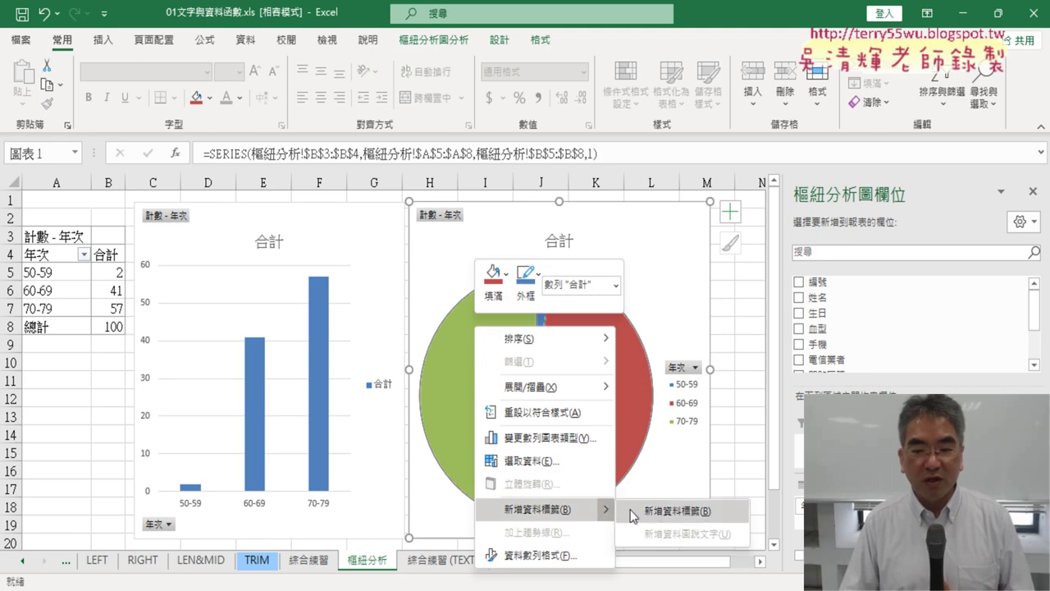
Add count data labels 2, 41 and 57 to the pie slices, linking them to B5:B7.
left_click(683, 518)
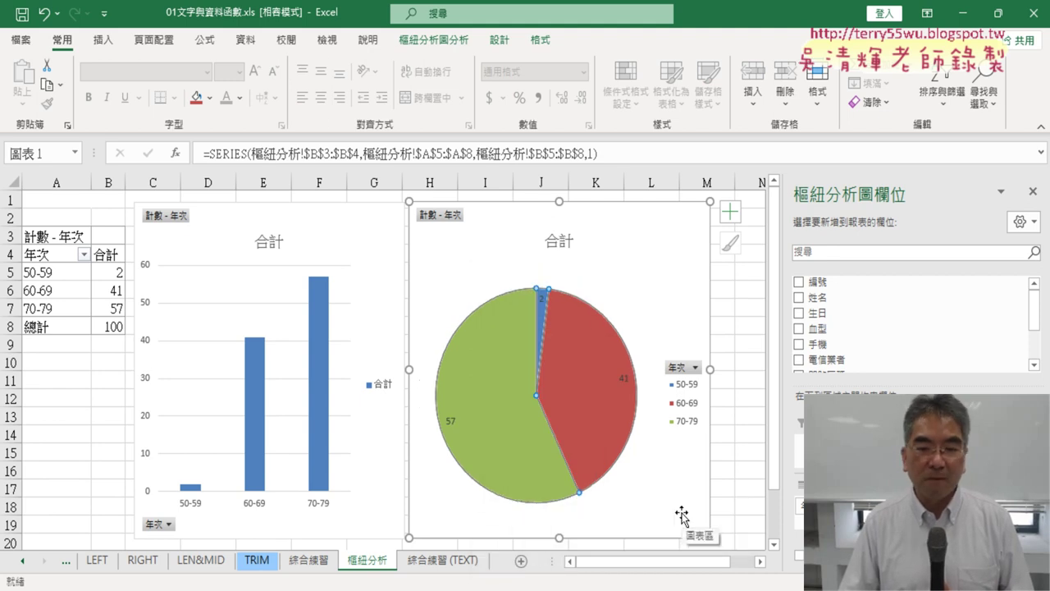
left_click(626, 381)
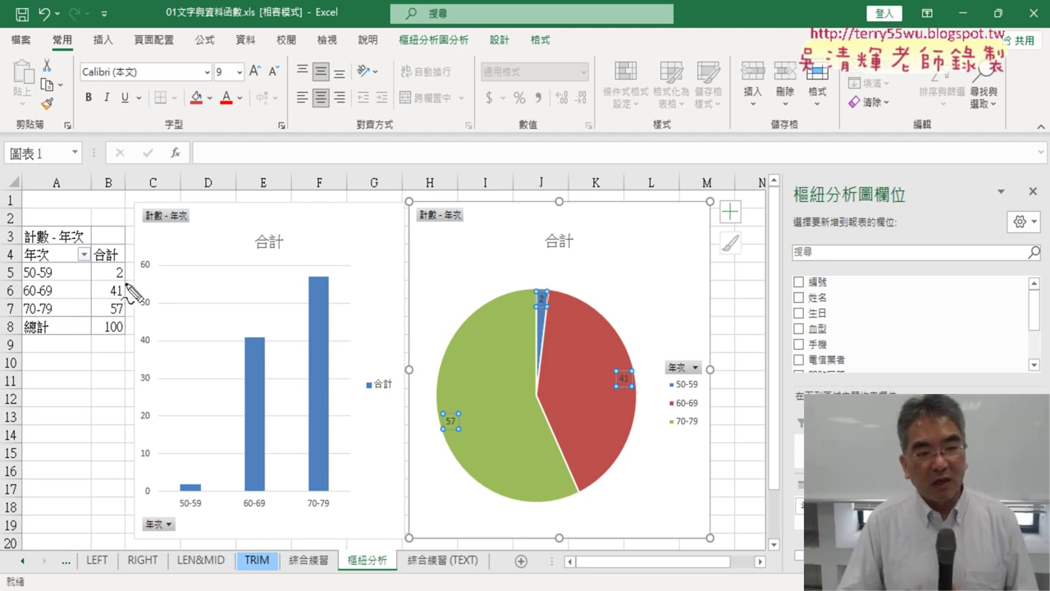
mouse_move(129, 283)
left_mouse_down()
mouse_move(496, 270)
mouse_move(510, 294)
left_mouse_up()
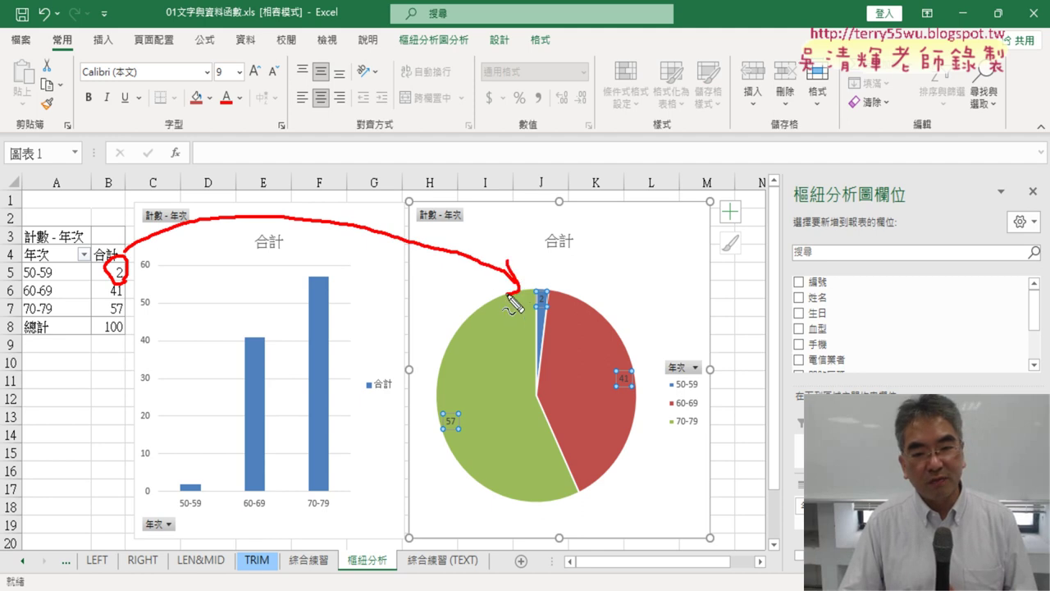
left_click_drag(109, 293, 607, 378)
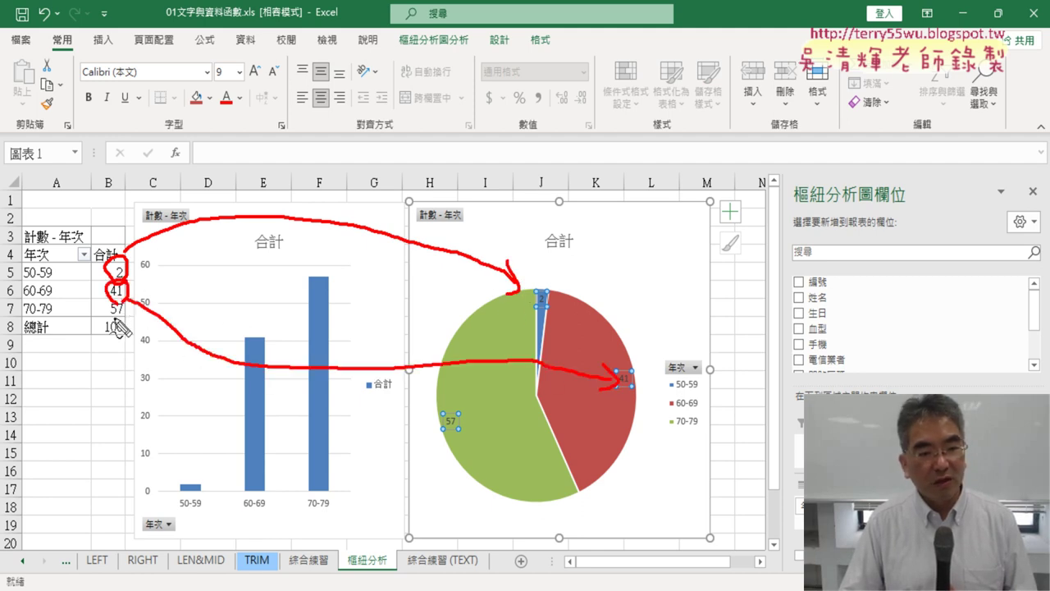
mouse_move(125, 300)
left_mouse_down()
mouse_move(443, 423)
mouse_move(414, 436)
left_mouse_up()
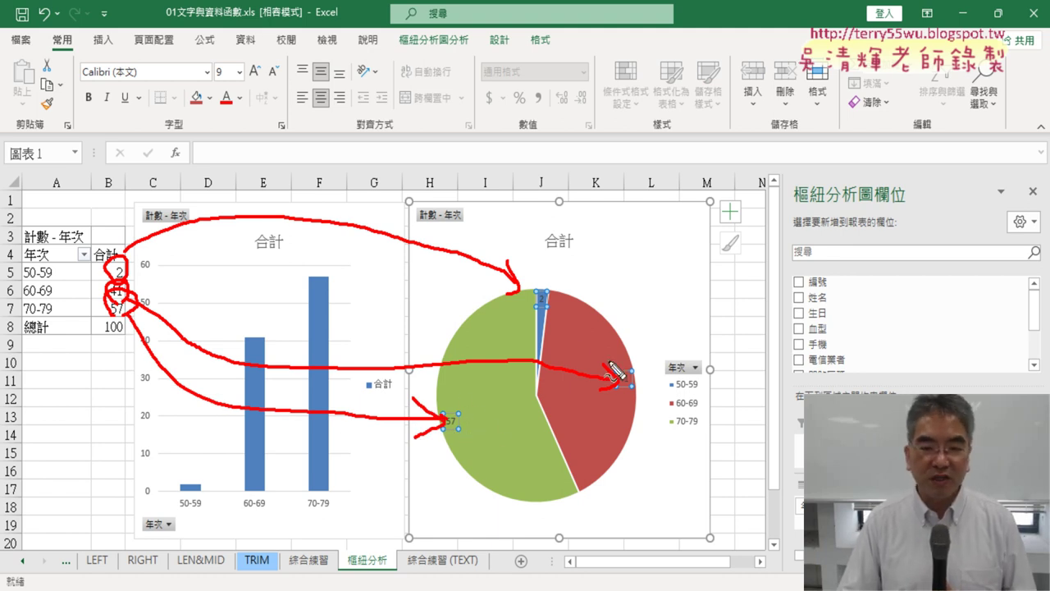
Mark the 60-69 legend entry, clear annotations, and reselect the pie's data labels.
left_click_drag(677, 409, 699, 407)
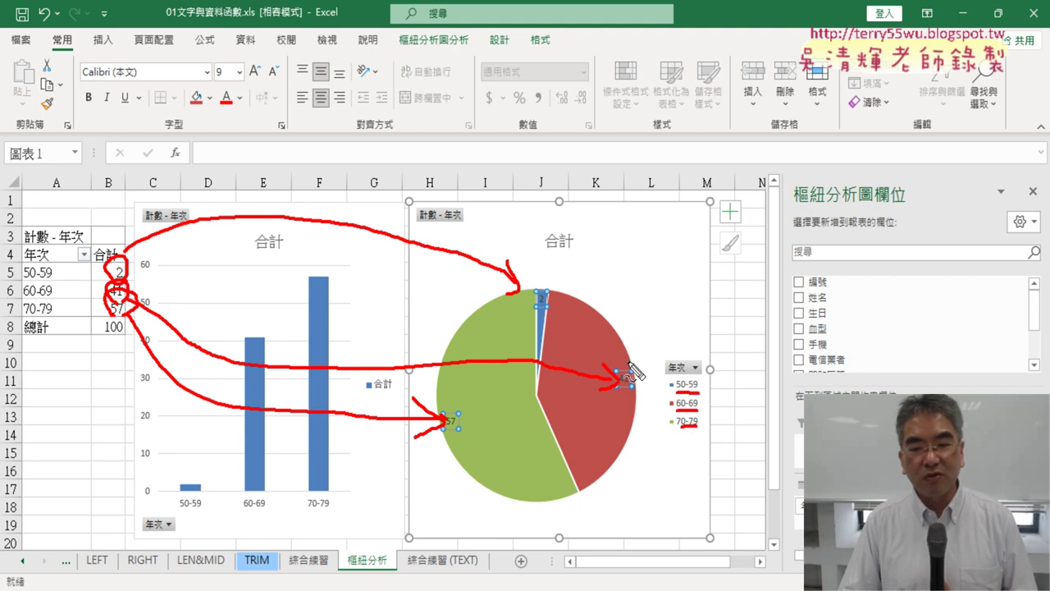
key("Escape")
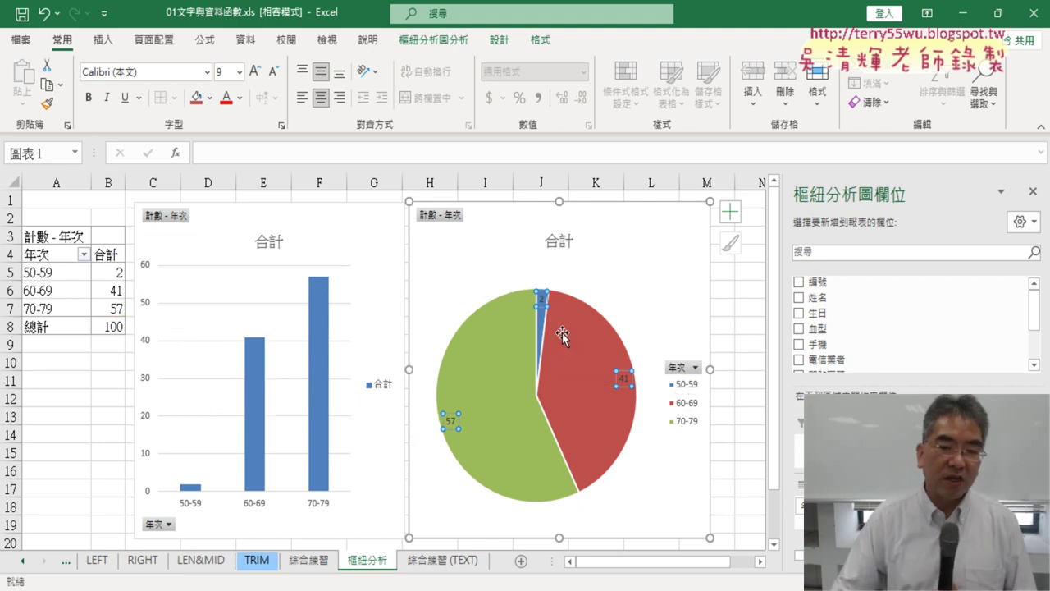
left_click(738, 367)
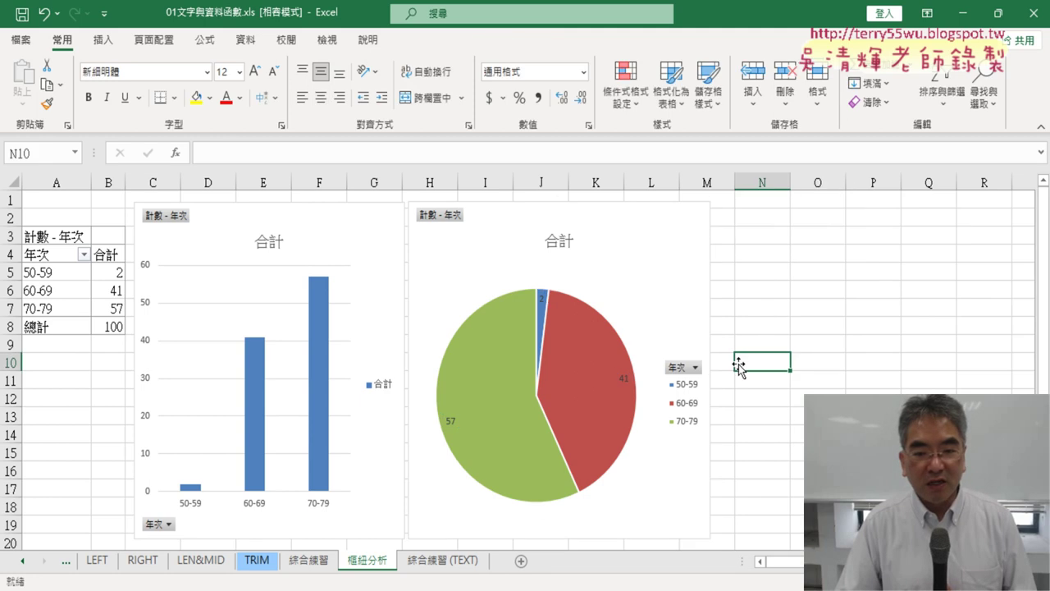
left_click(543, 299)
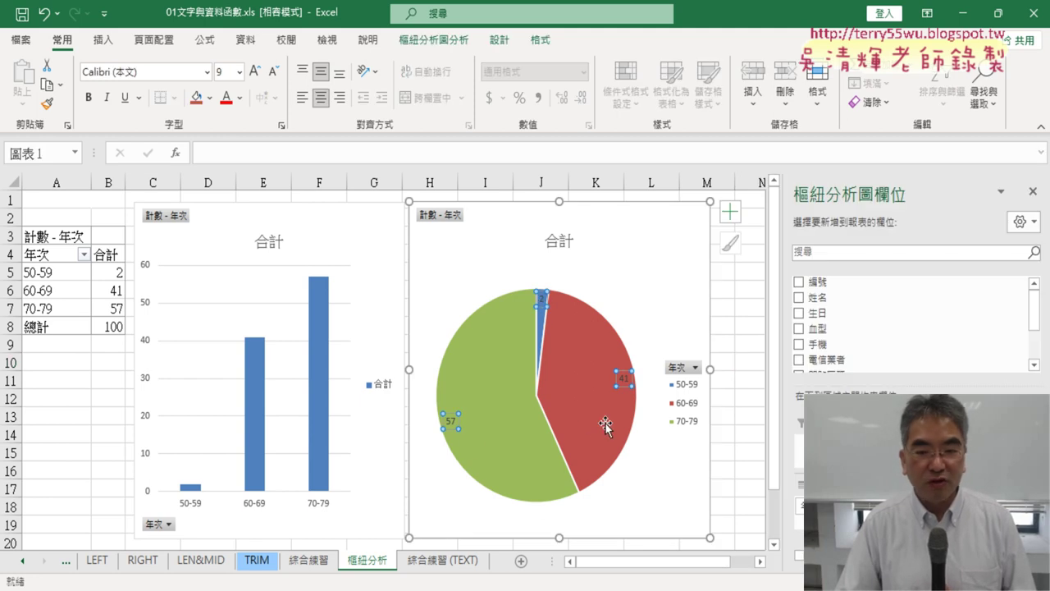
Open 資料標籤格式 for the data labels and review the 標籤包含 options.
right_click(451, 426)
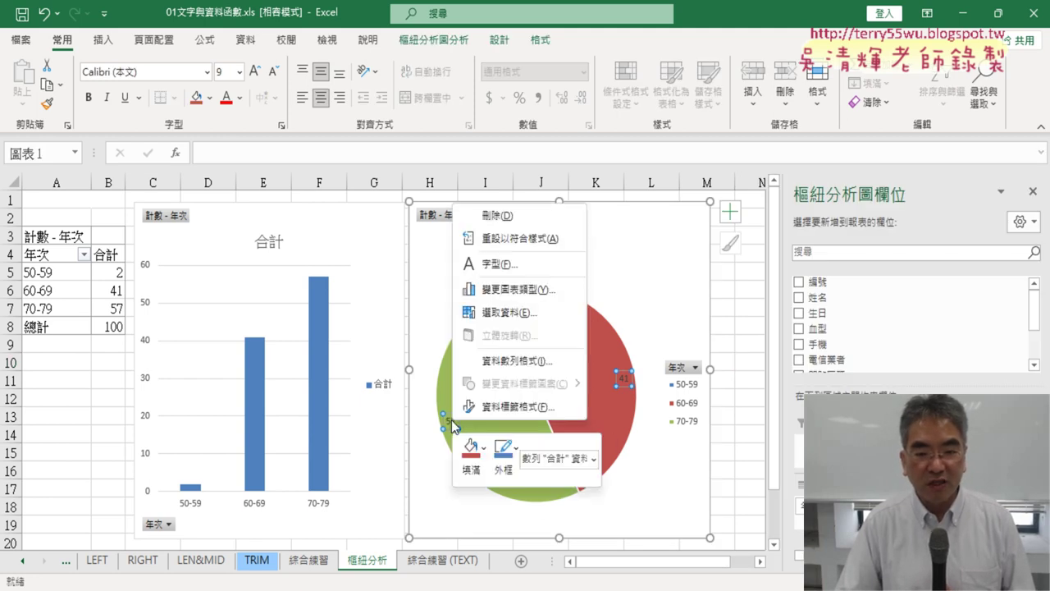
left_click(523, 409)
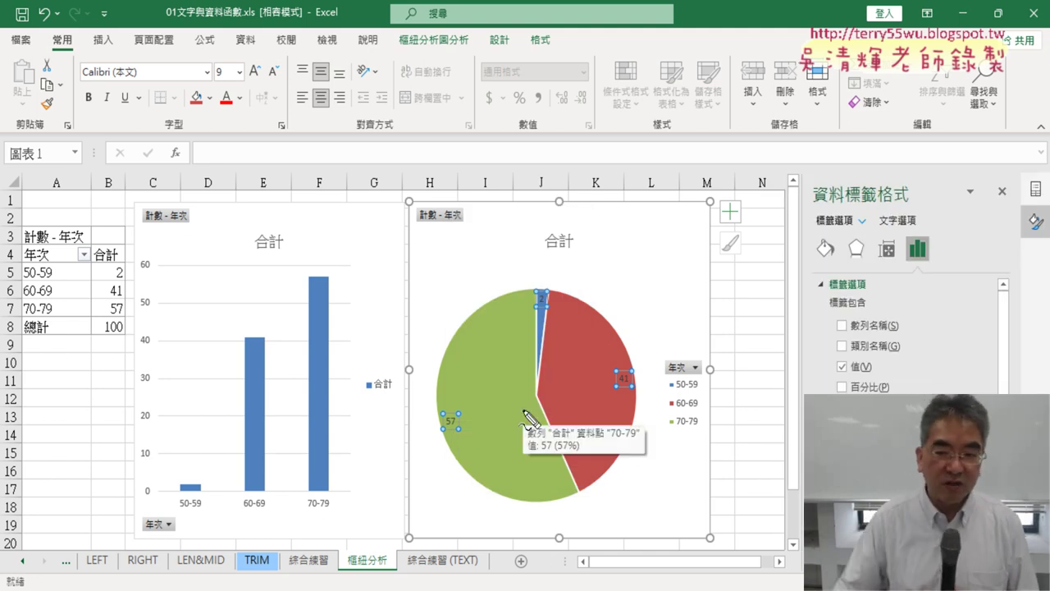
mouse_move(462, 441)
left_mouse_down()
mouse_move(465, 420)
mouse_move(449, 405)
left_mouse_up()
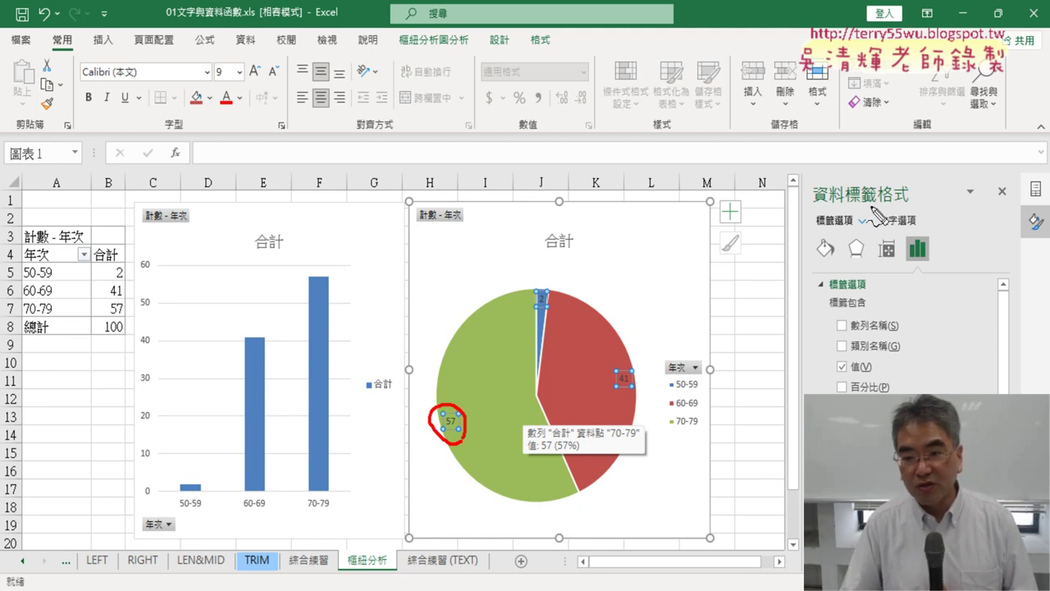
left_click_drag(830, 311, 866, 310)
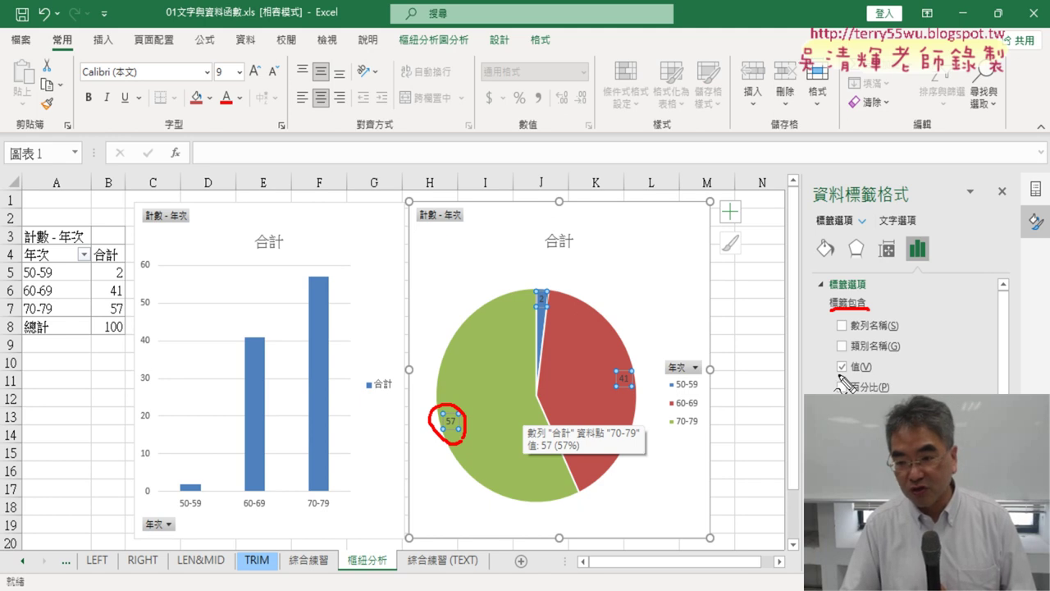
left_click_drag(838, 376, 871, 374)
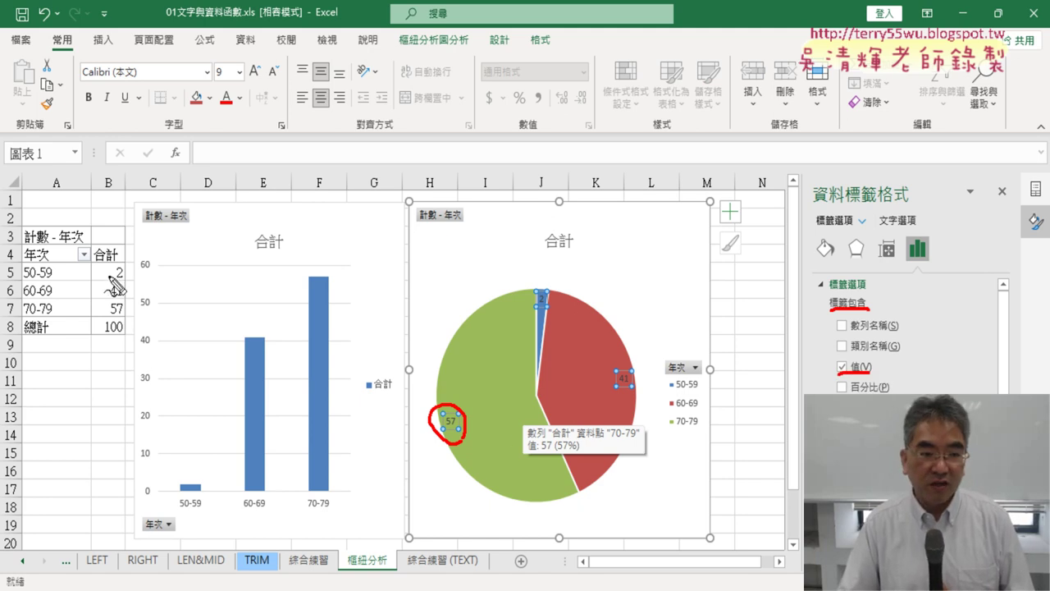
Tick 類別名稱 so labels read 50-59, 2; 60-69, 41; 70-79, 57.
left_click_drag(127, 327, 120, 335)
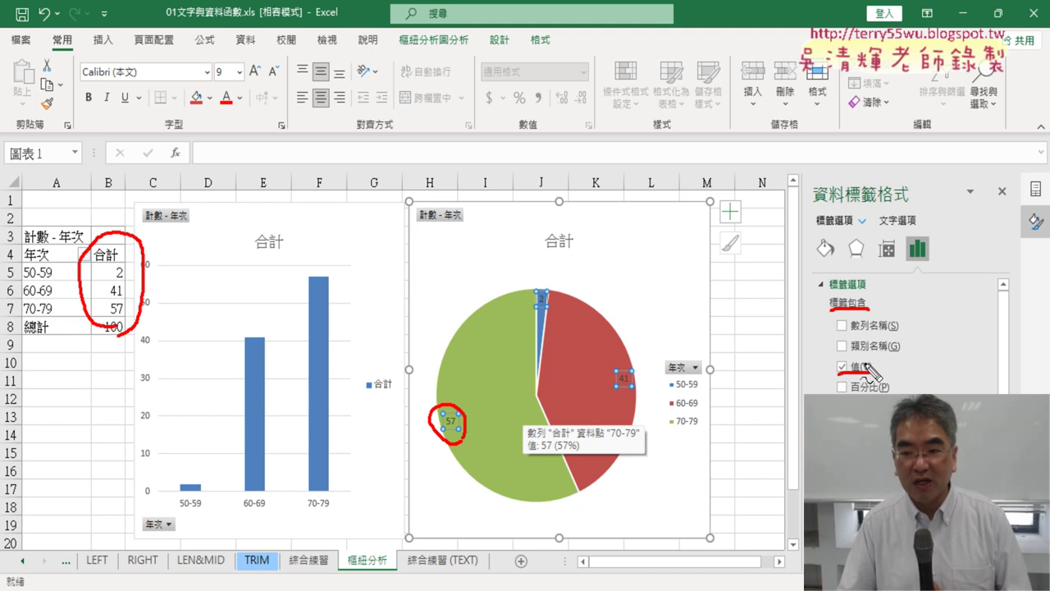
left_click_drag(903, 359, 909, 349)
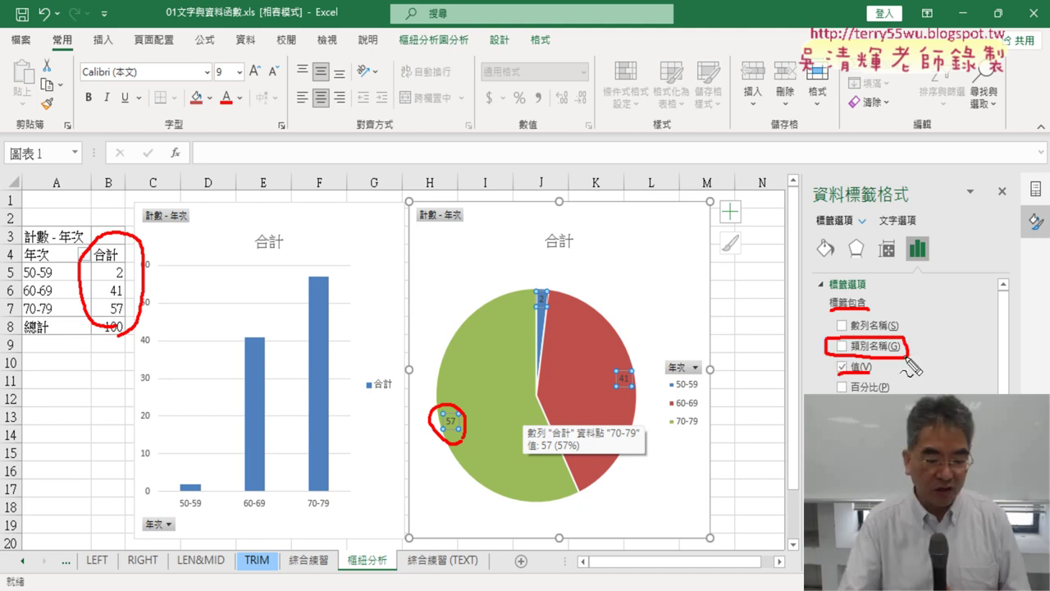
key("Escape")
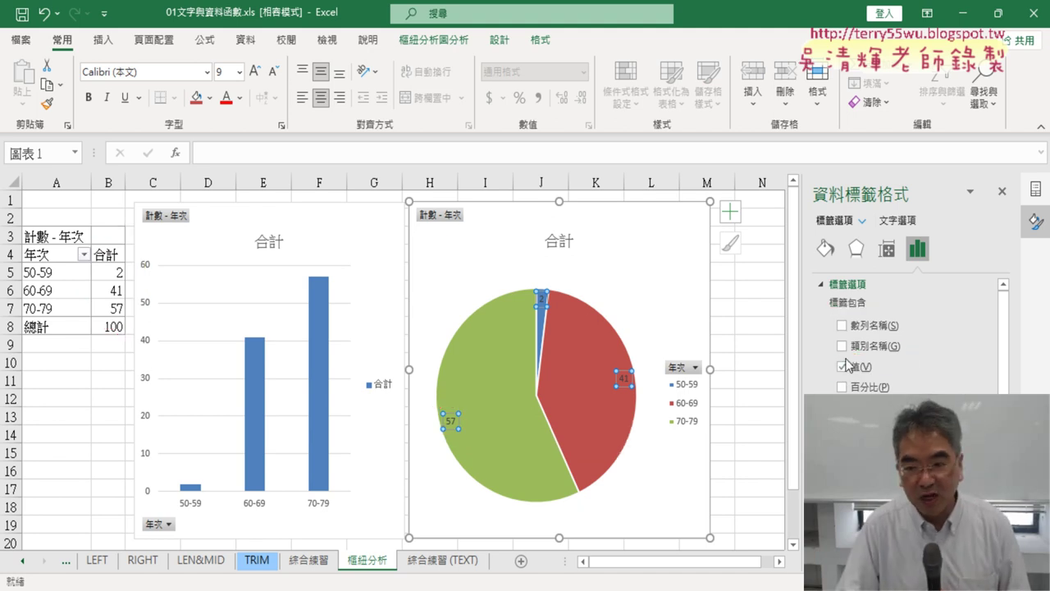
left_click(842, 347)
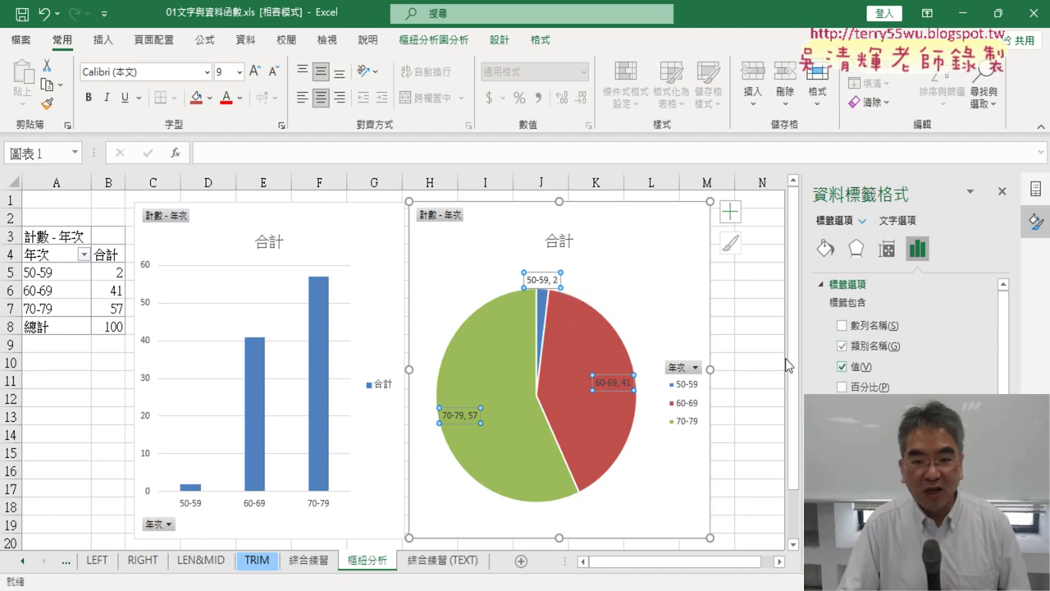
Remove the counts from the labels and nudge the 60-69 label within the pie.
left_click(842, 367)
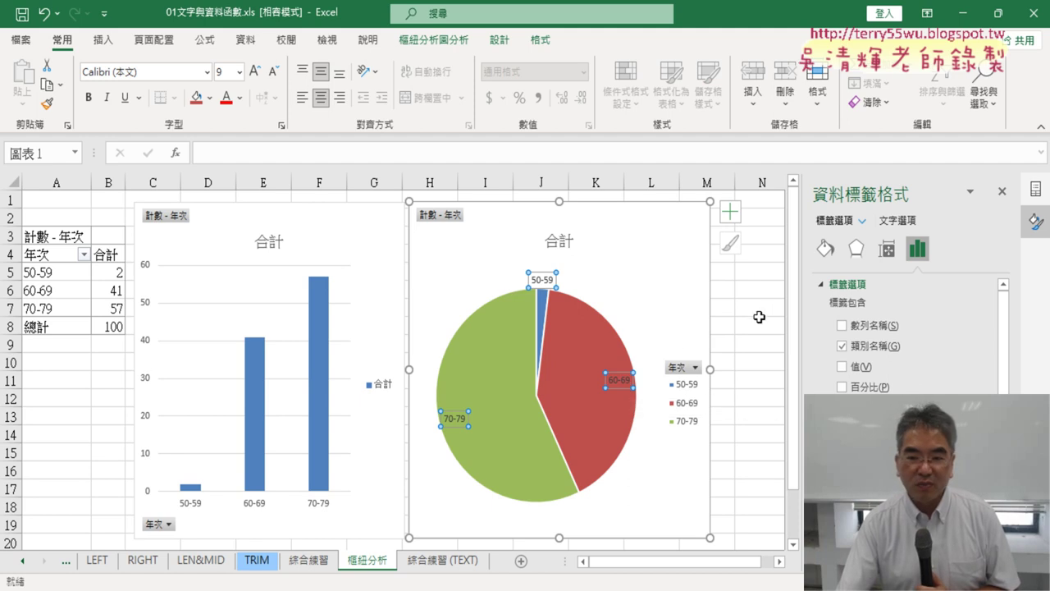
left_click(675, 321)
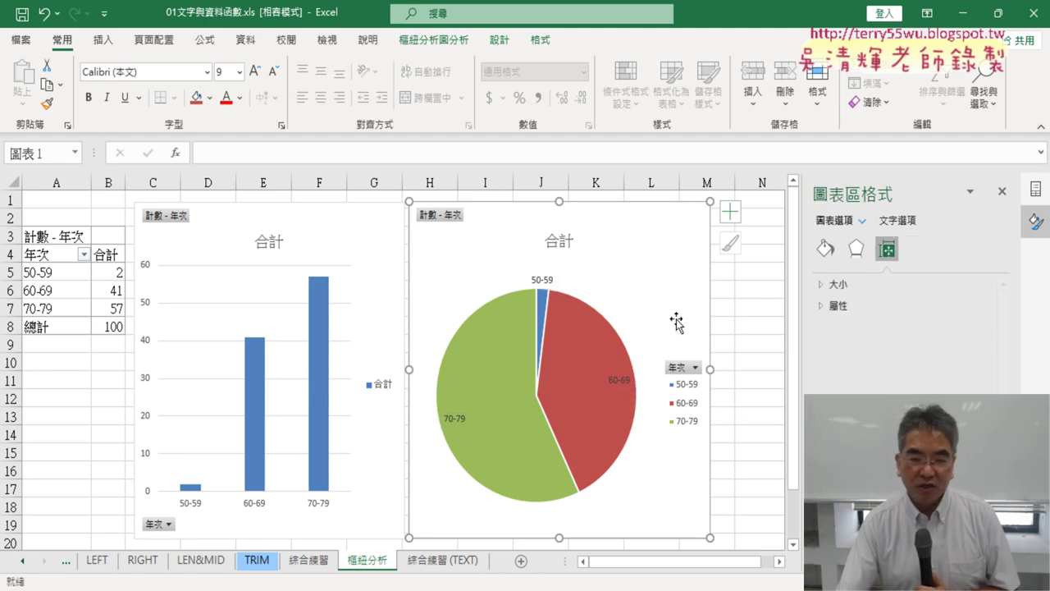
left_click(623, 382)
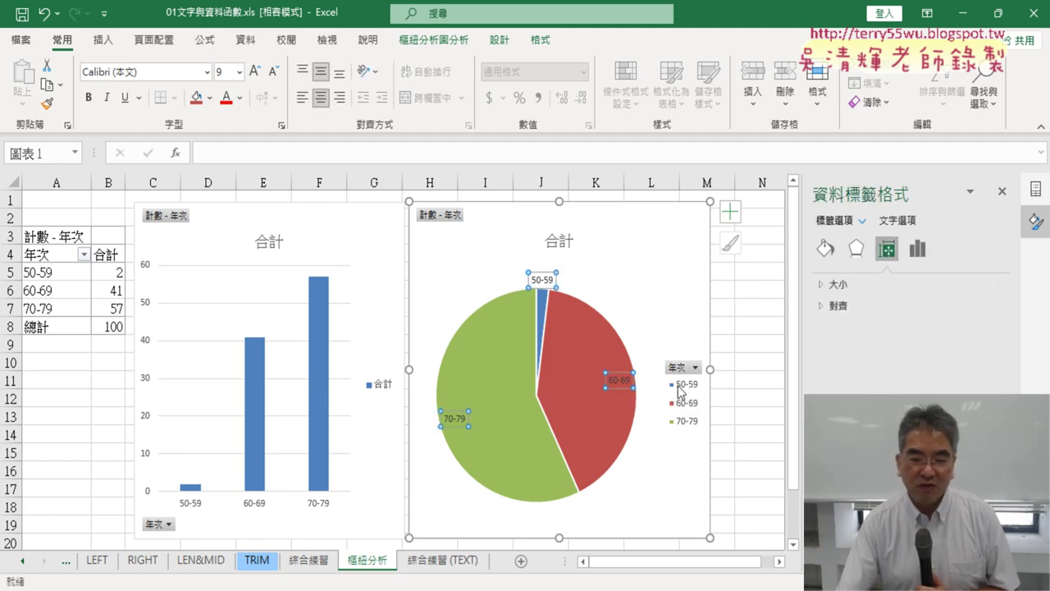
left_click(618, 383)
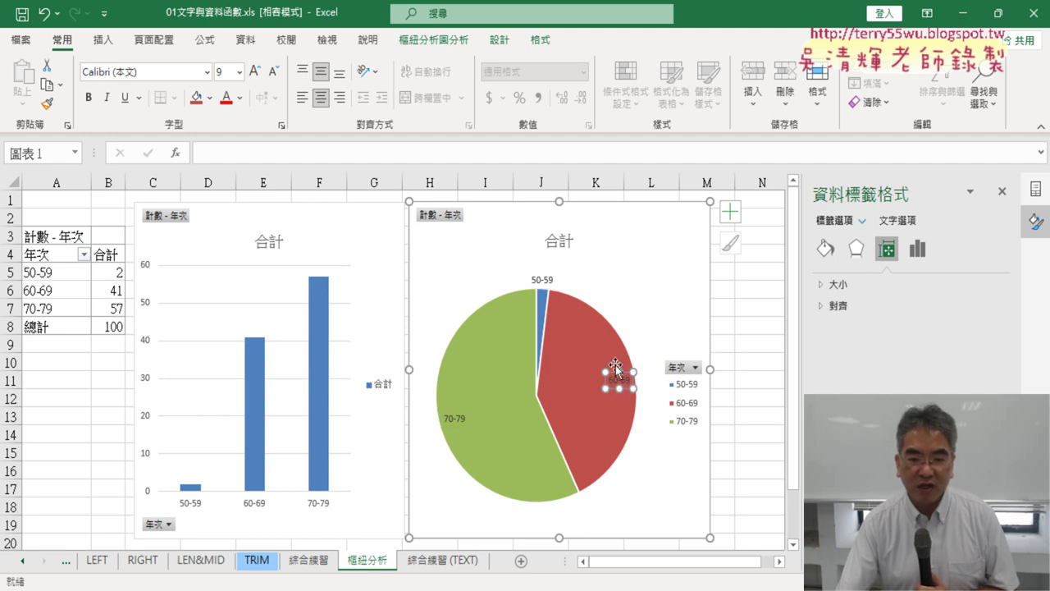
left_click_drag(627, 374, 656, 338)
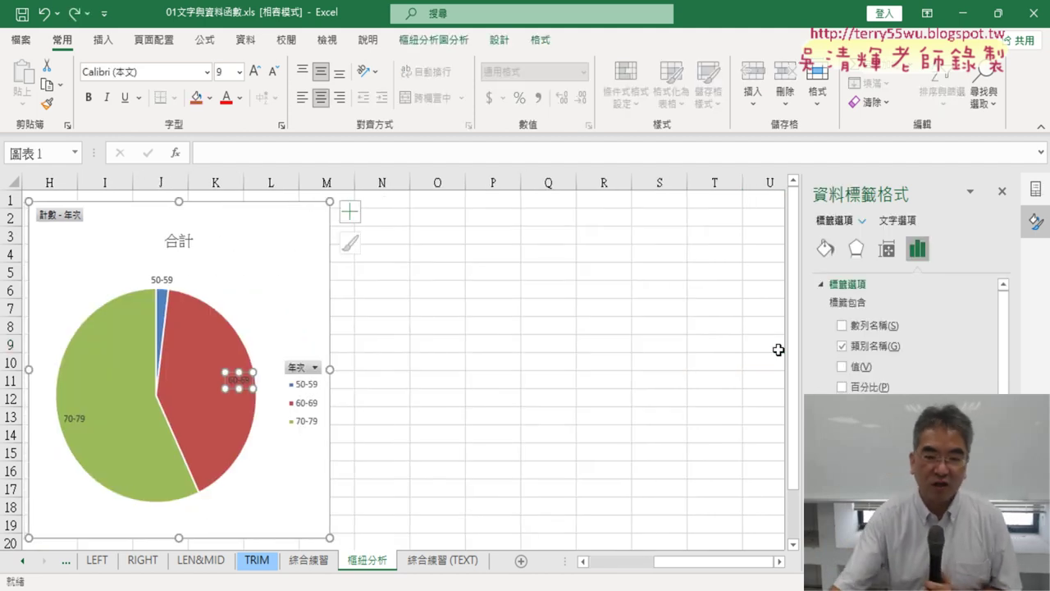
Reselect all of the pie chart's data labels.
left_click(265, 500)
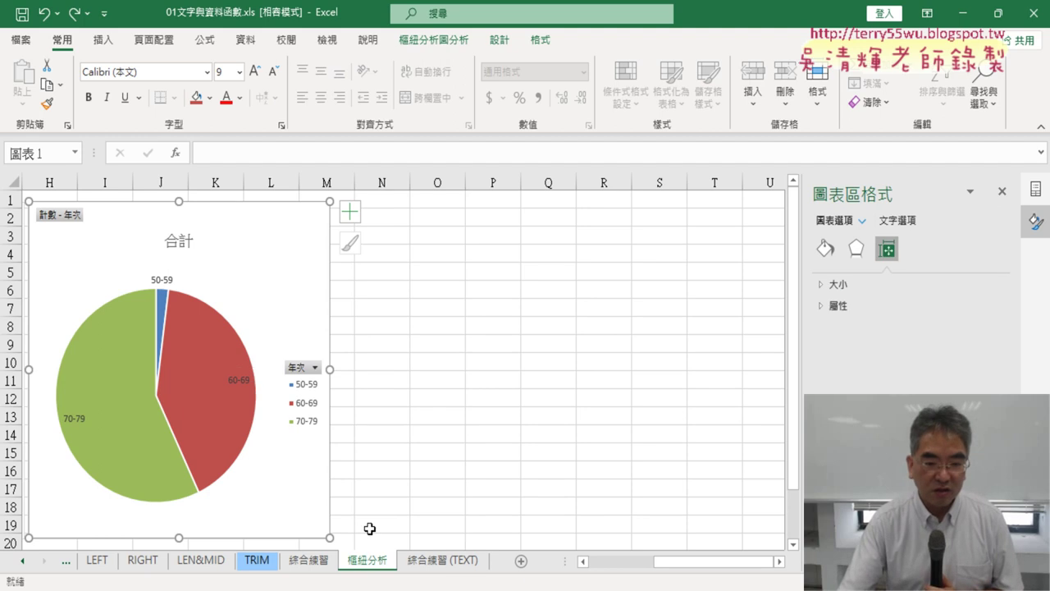
left_click_drag(686, 563, 623, 567)
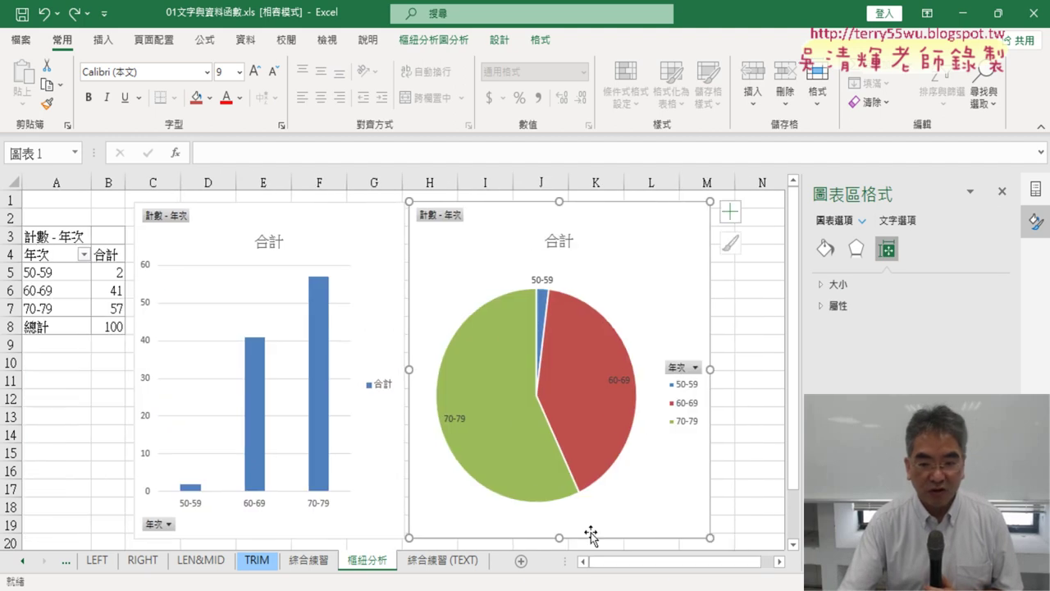
left_click(623, 386)
Open Format Data Labels and drag the labels outward from the pie.
right_click(623, 388)
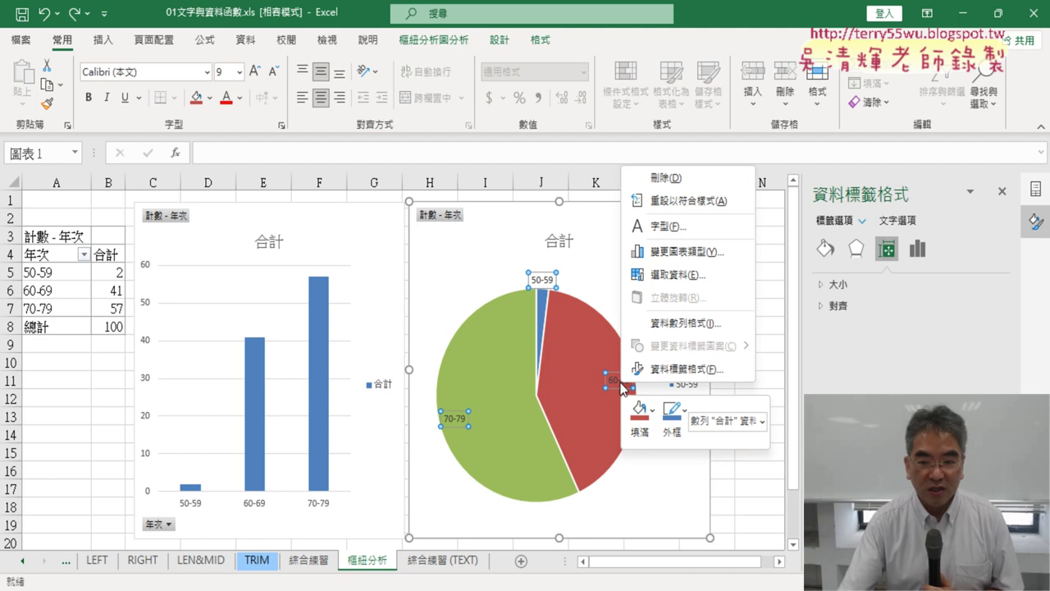
left_click(637, 369)
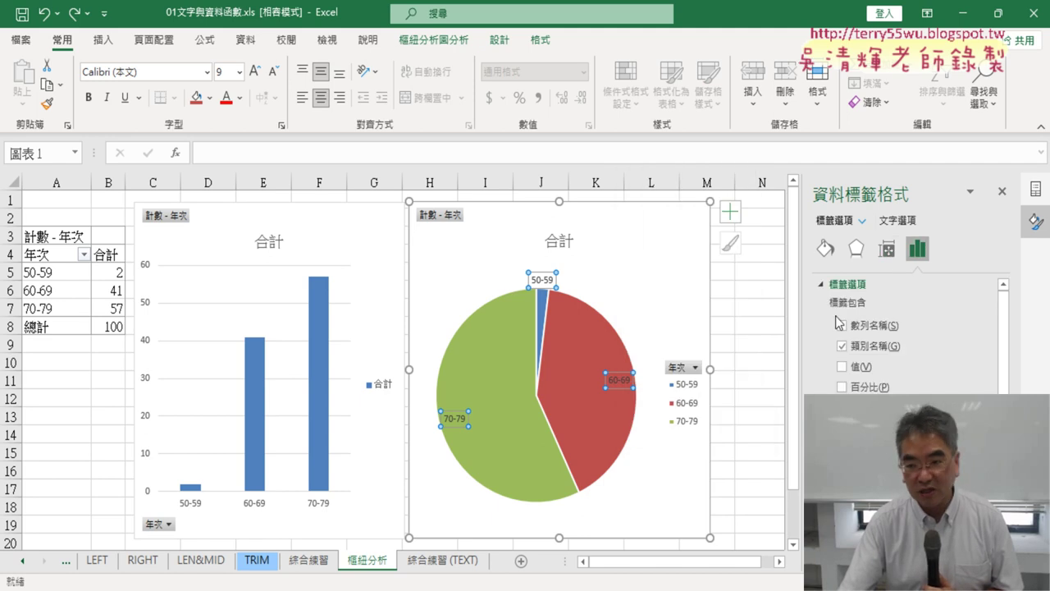
scroll(963, 380, "down", 3)
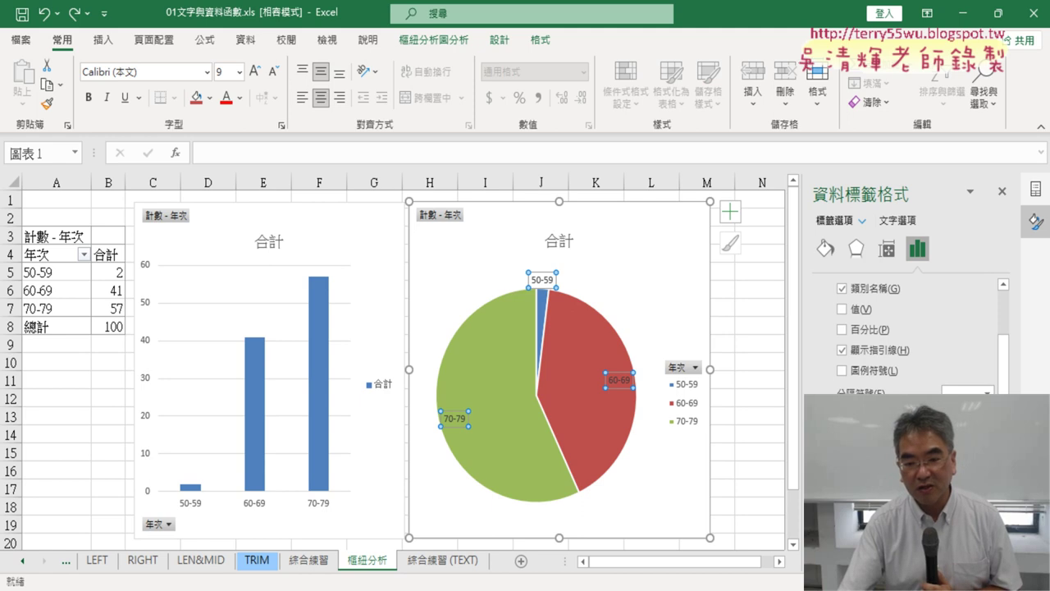
left_click_drag(619, 383, 654, 381)
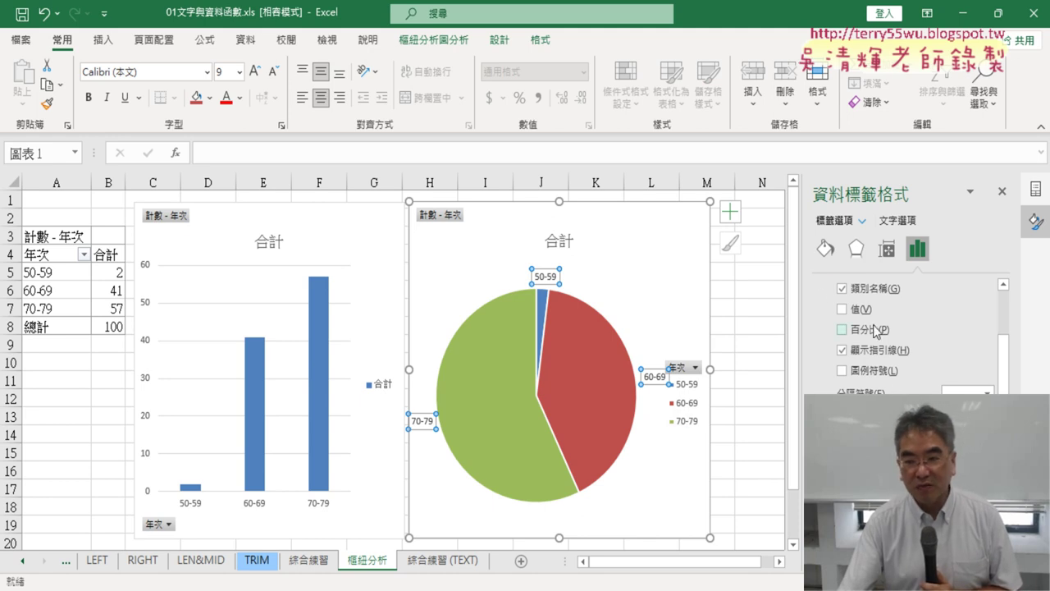
scroll(853, 329, "up", 2)
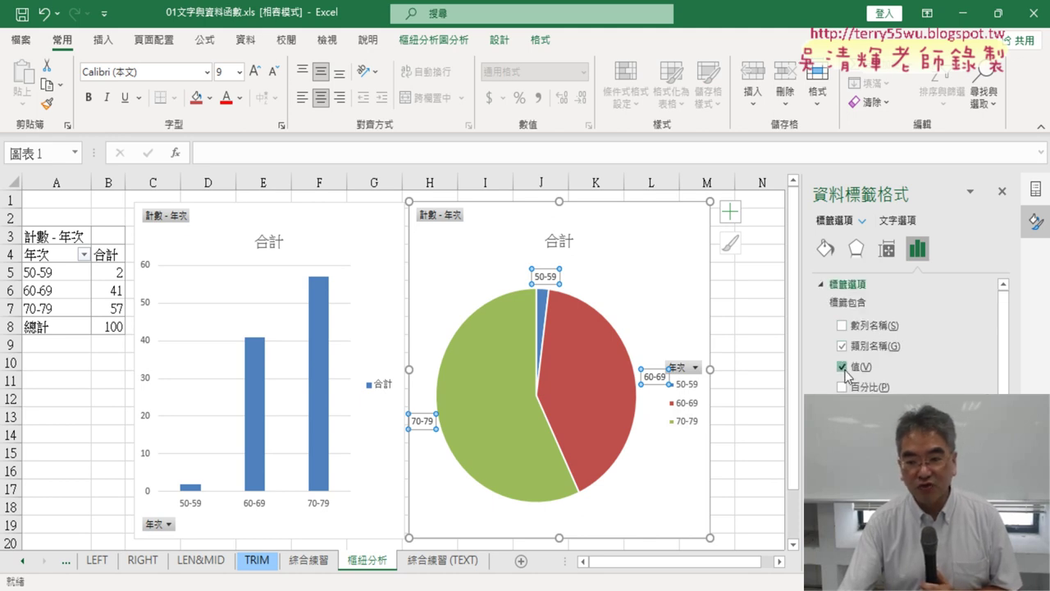
Leave only Category Name checked so labels show just the age-group names.
left_click(842, 345)
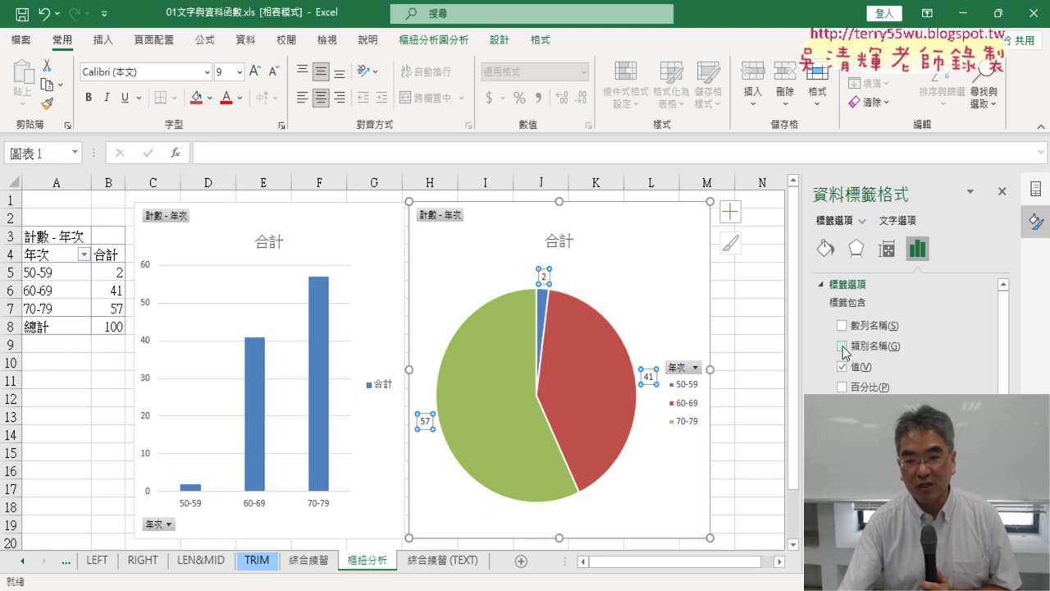
left_click(842, 345)
left_click(842, 367)
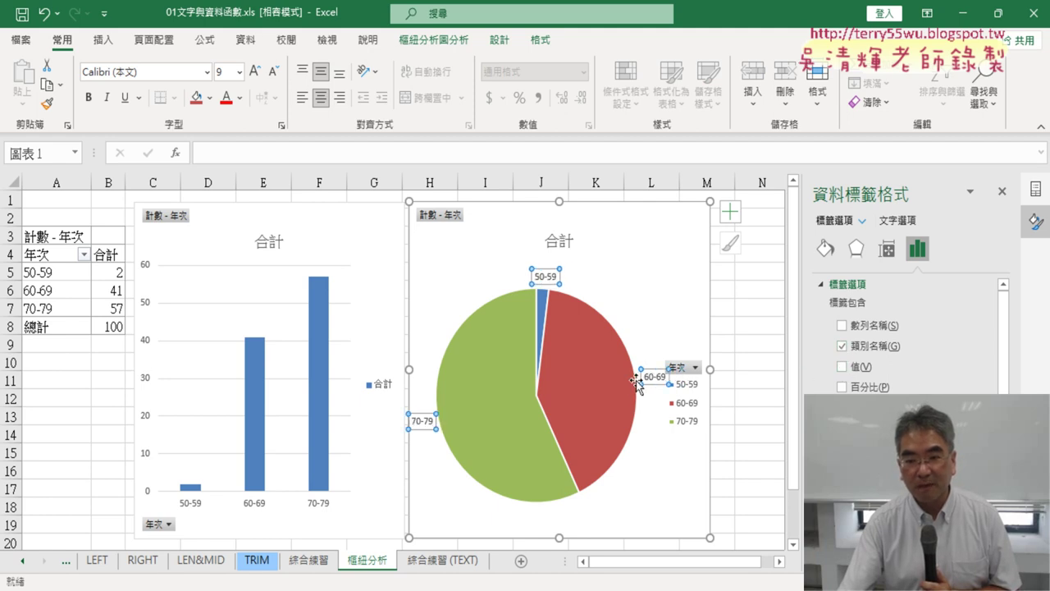
scroll(1003, 344, "down", 2)
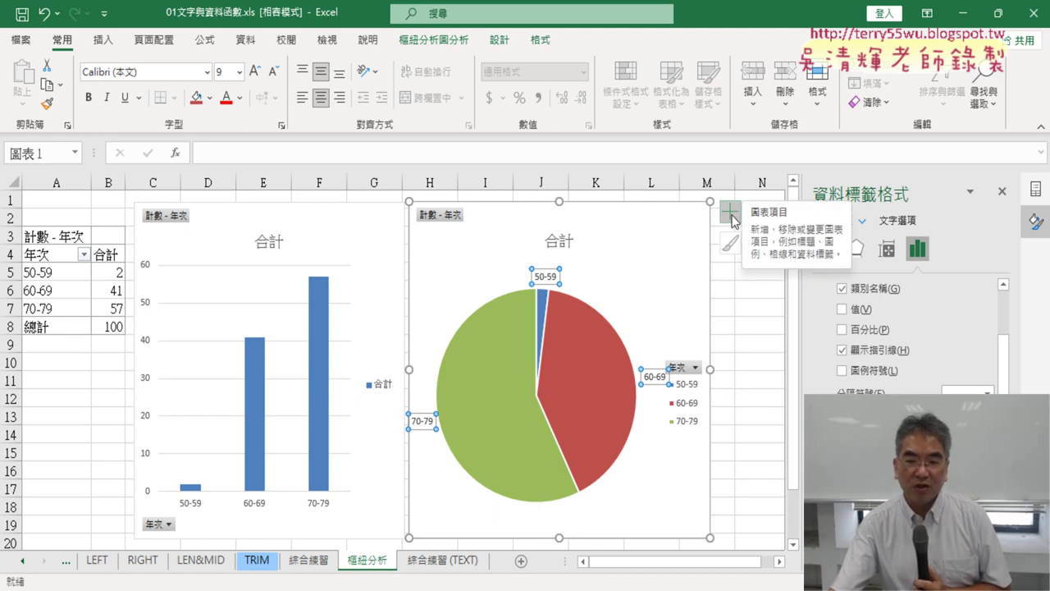
Uncheck Legend under Chart Elements to remove the pie chart's legend.
left_click(730, 213)
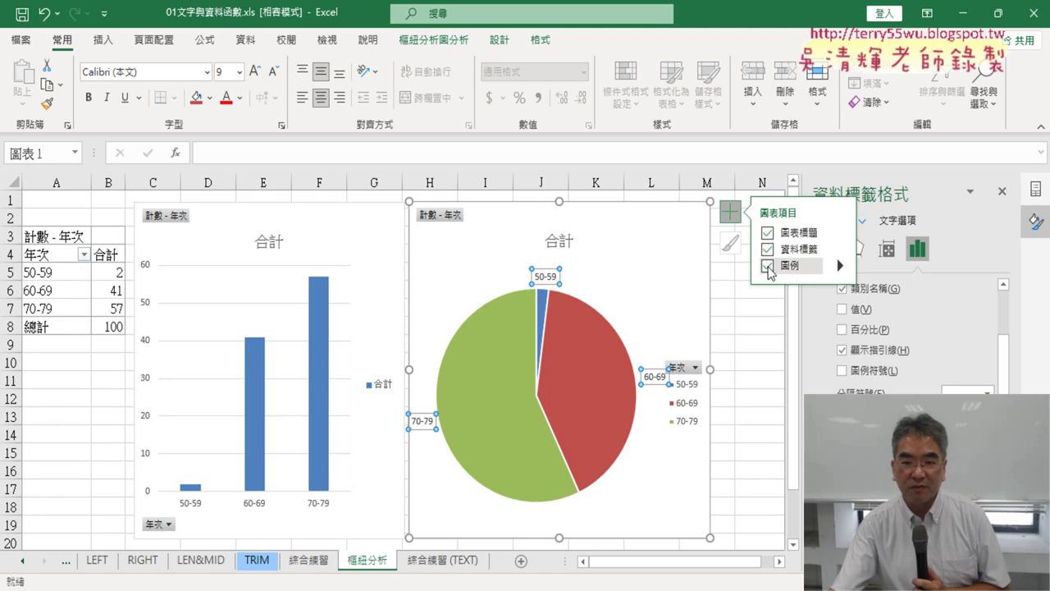
left_click(768, 266)
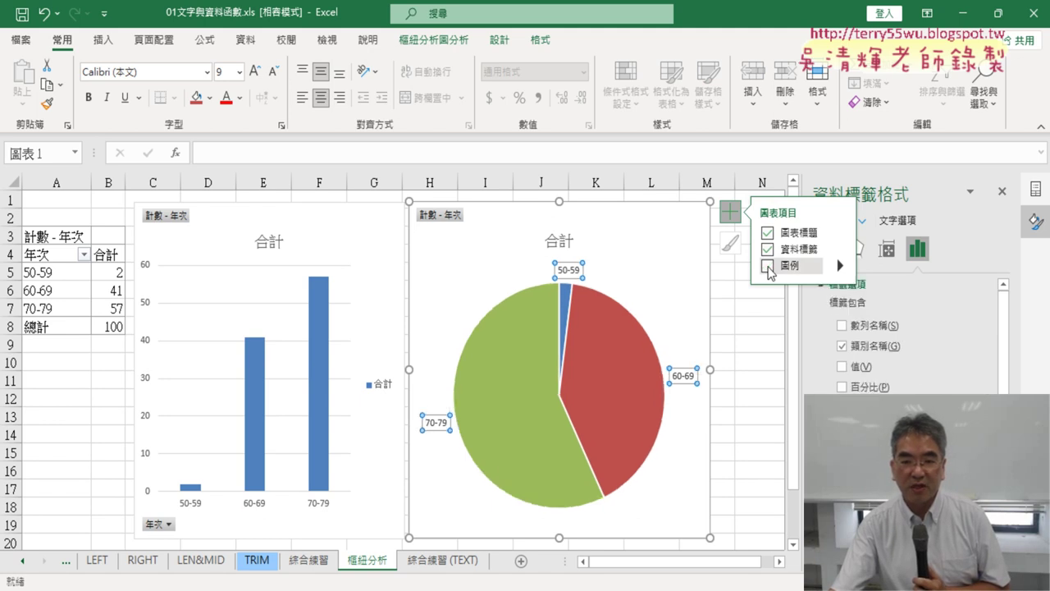
left_click(767, 266)
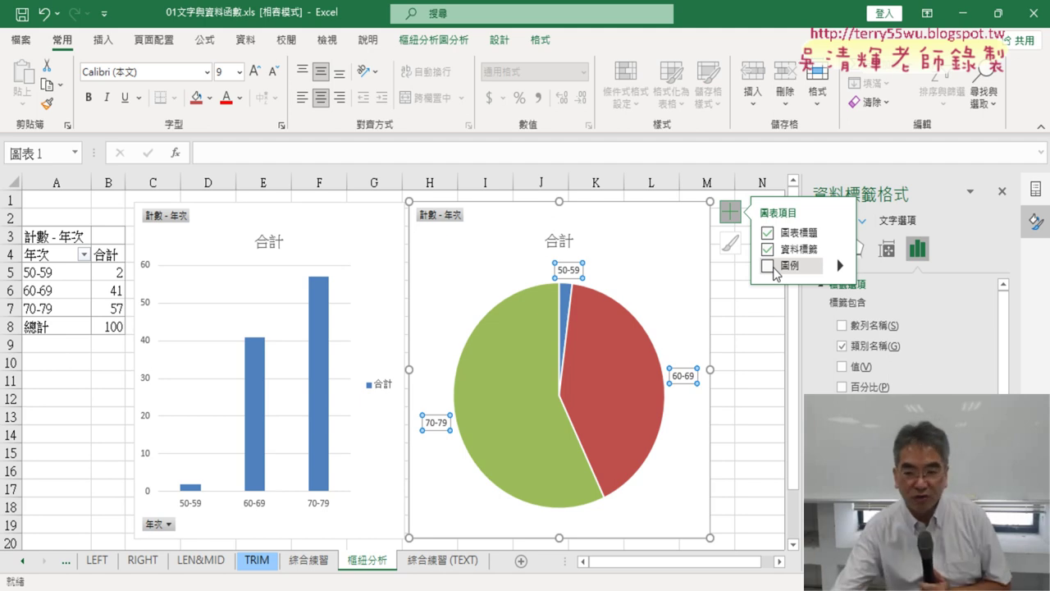
left_click(638, 222)
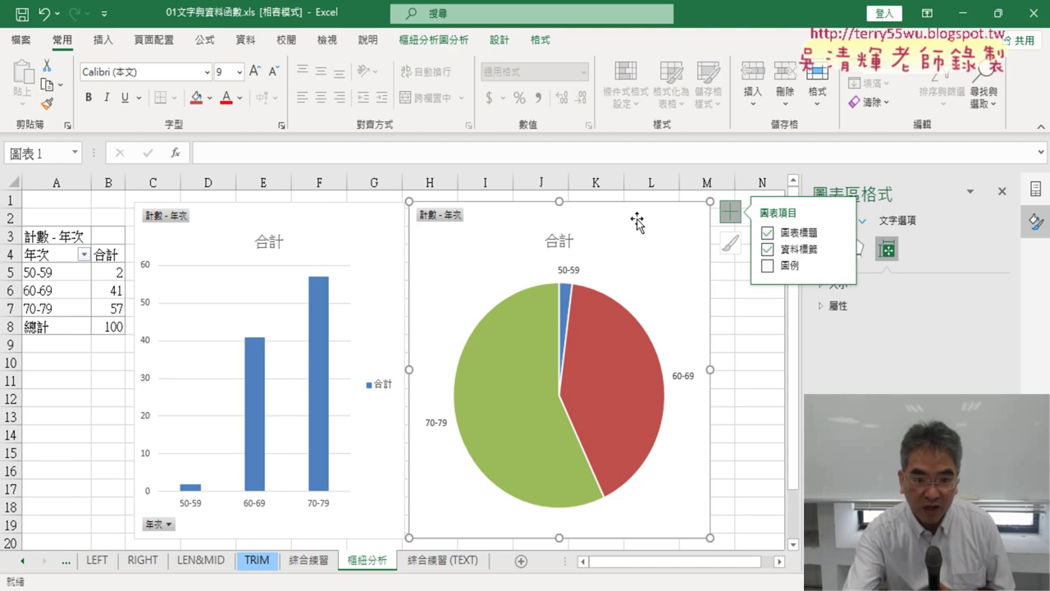
Delete the labelled pie chart and slightly adjust the column chart.
key("Delete")
left_click(403, 365)
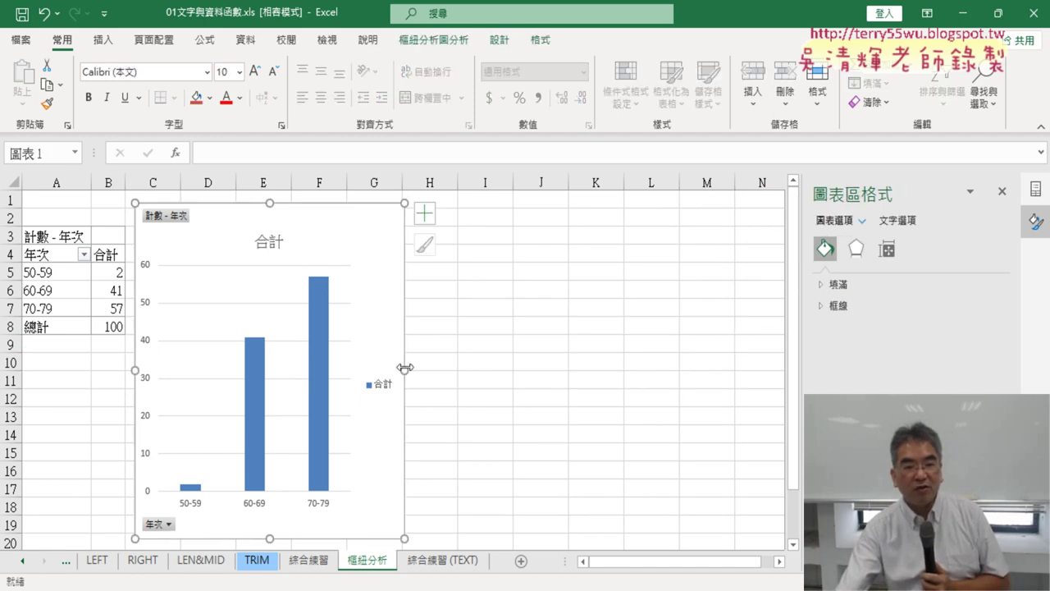
left_click_drag(404, 368, 409, 384)
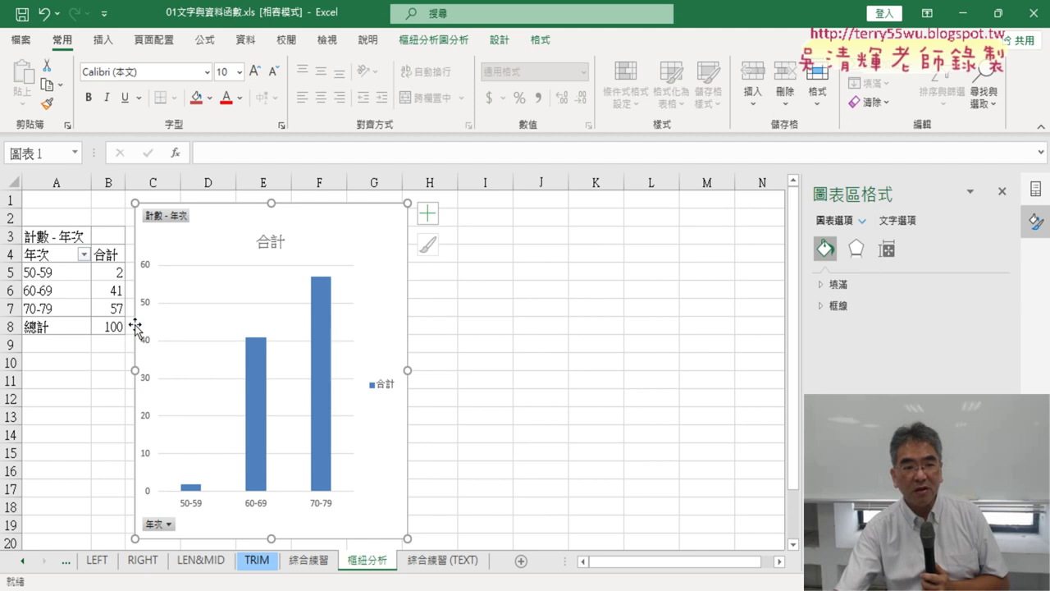
Insert a new Pie PivotChart from the 年次 pivot table.
left_click(82, 289)
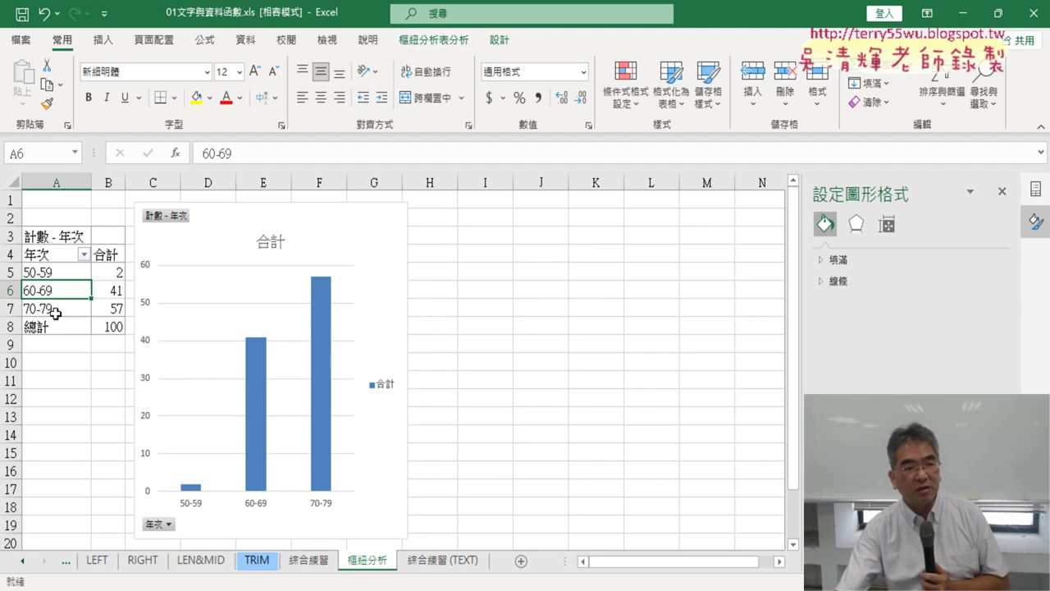
left_click(455, 43)
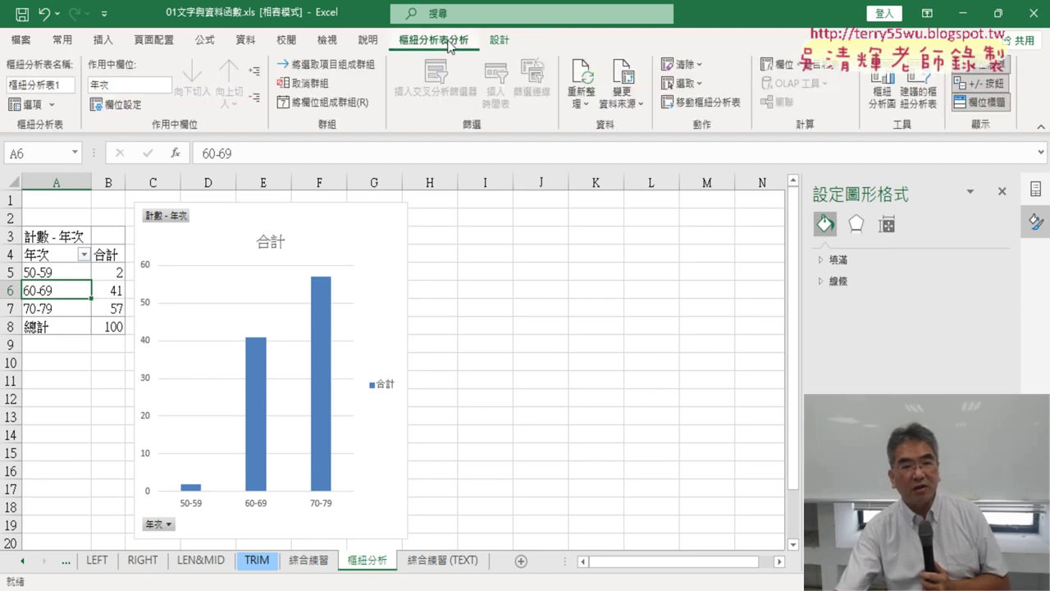
left_click(876, 100)
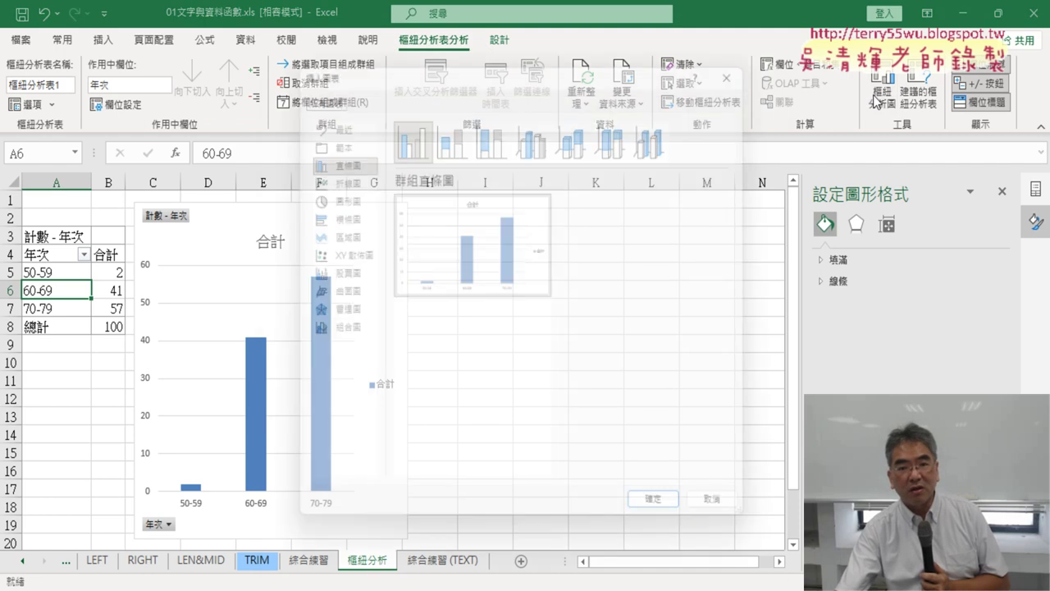
left_click(332, 197)
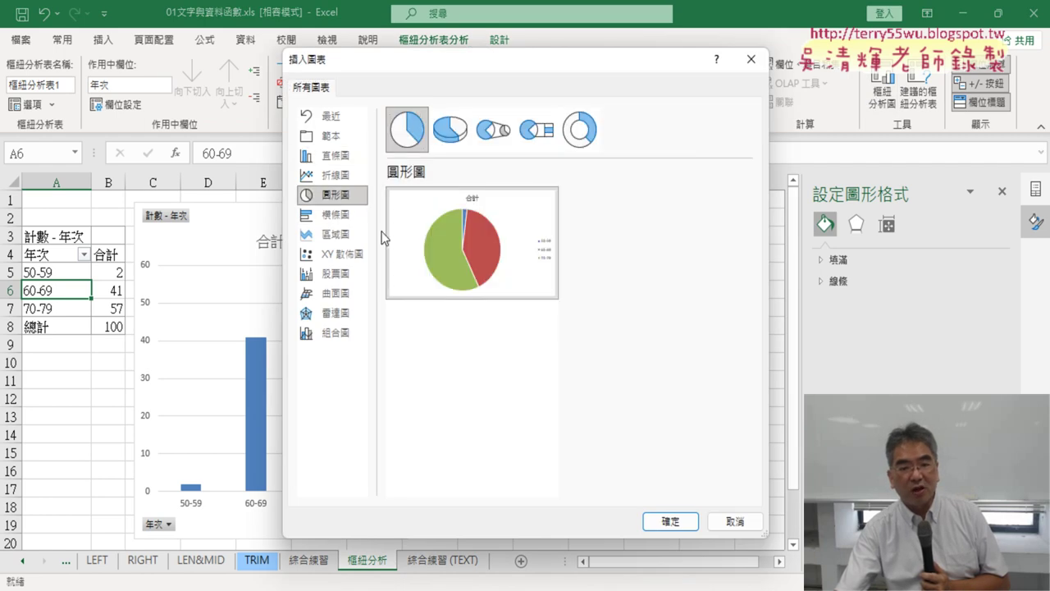
left_click(671, 520)
Place the new pie chart beside the column chart across columns H to M, taller.
left_click_drag(525, 310, 644, 281)
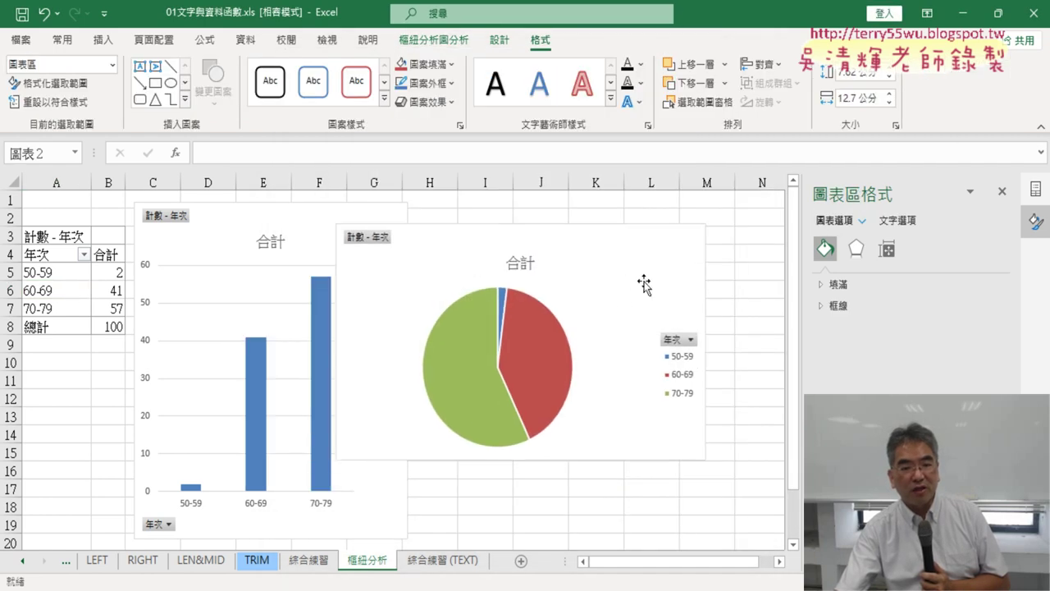
left_click_drag(699, 346, 630, 342)
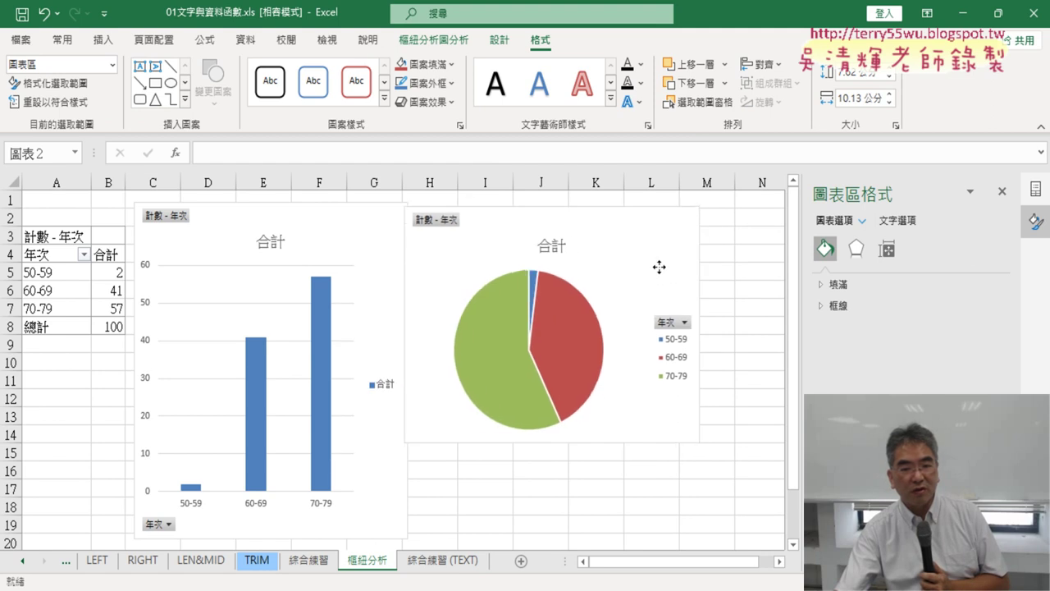
left_click_drag(591, 287, 667, 269)
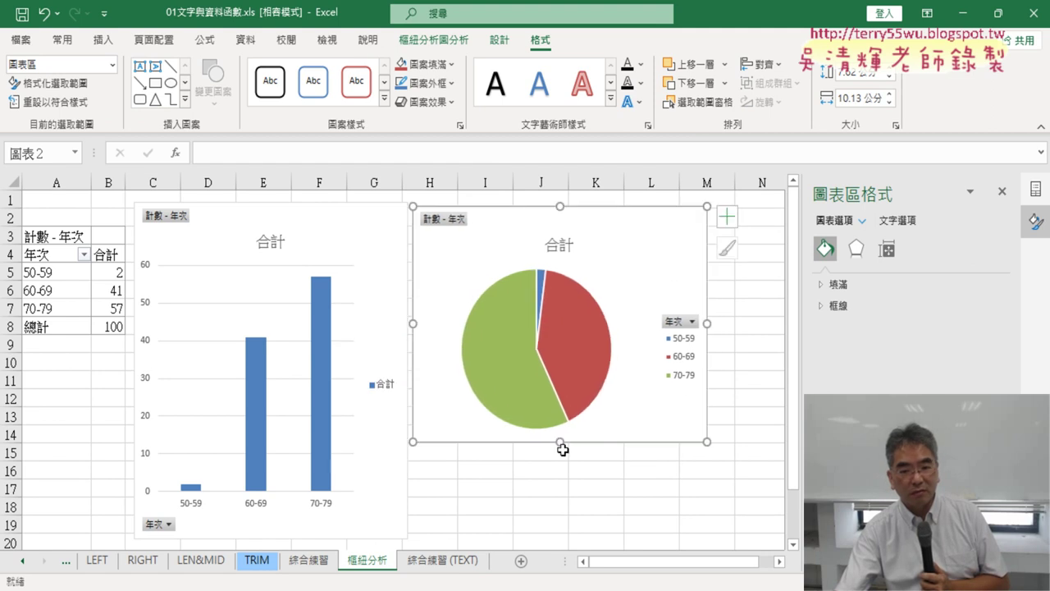
left_click_drag(563, 450, 563, 547)
Add count data labels to the new pie chart's slices.
mouse_move(602, 371)
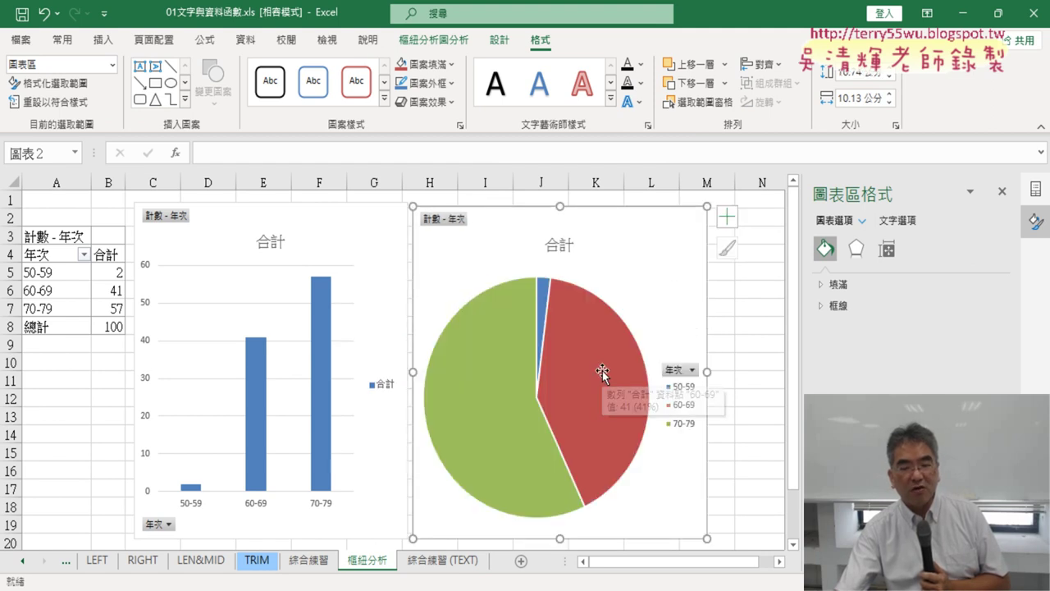
right_click(582, 341)
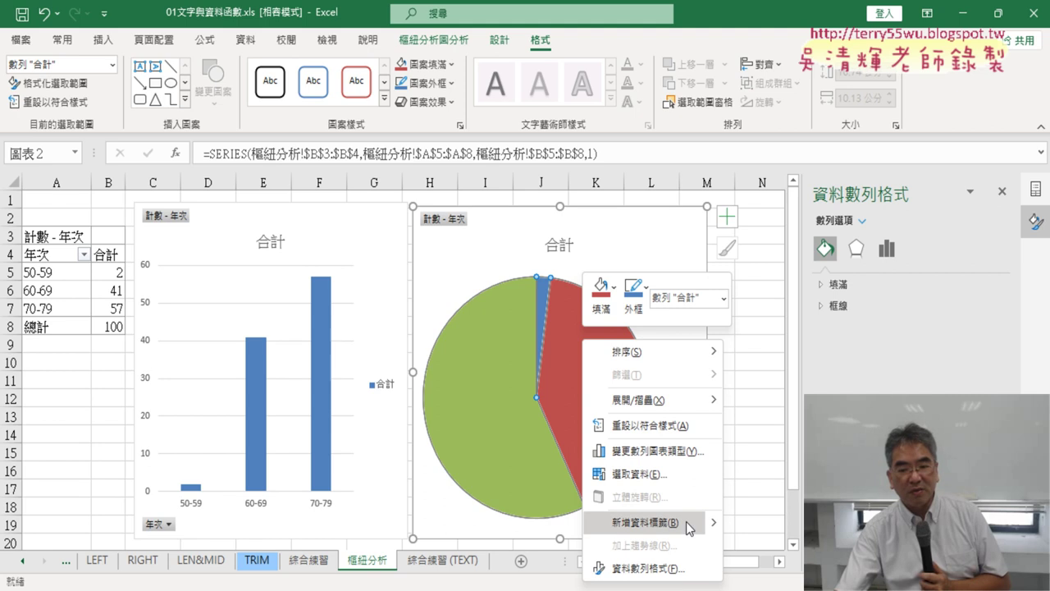
mouse_move(706, 522)
left_click(777, 523)
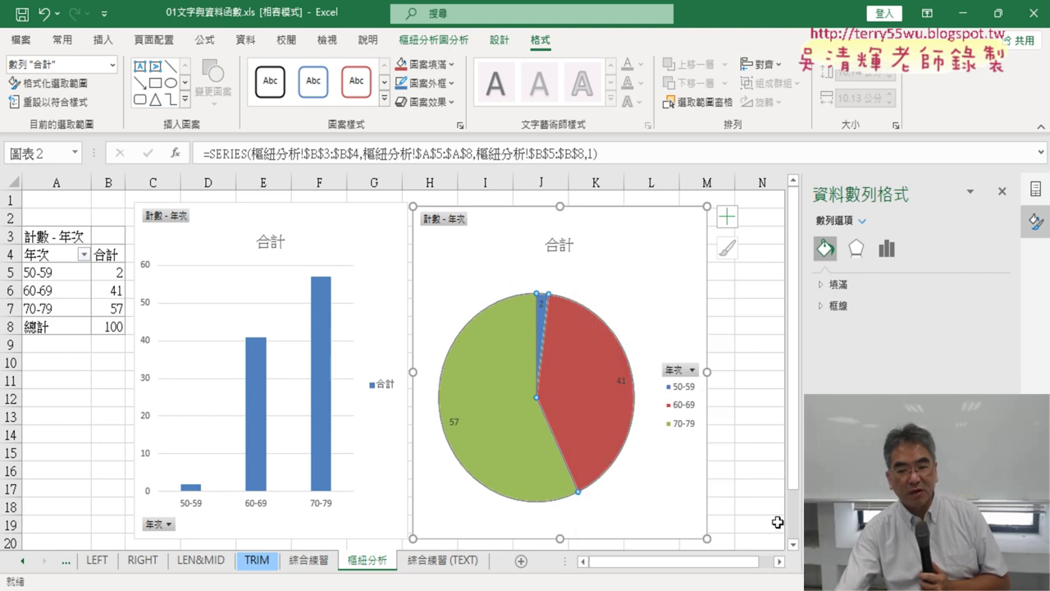
left_click(622, 381)
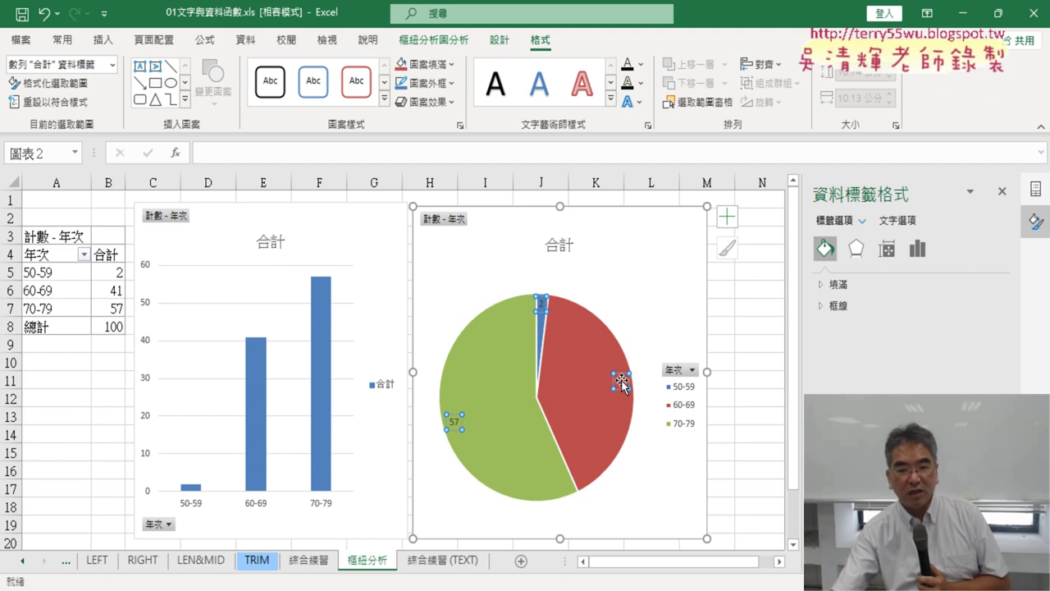
Set the labels to show only the age-group names 50-59, 60-69 and 70-79.
right_click(622, 381)
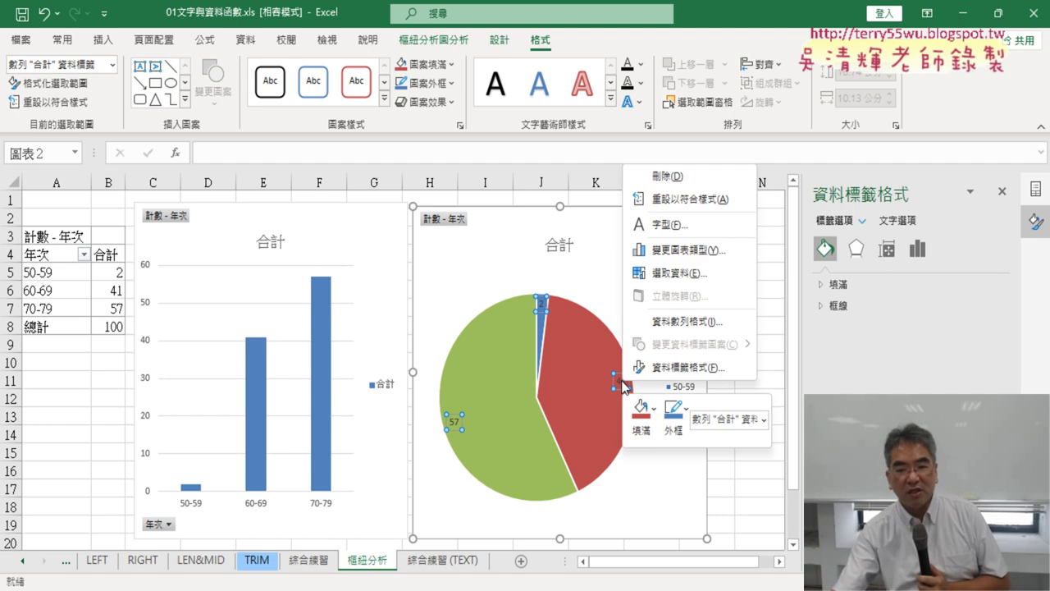
left_click(673, 368)
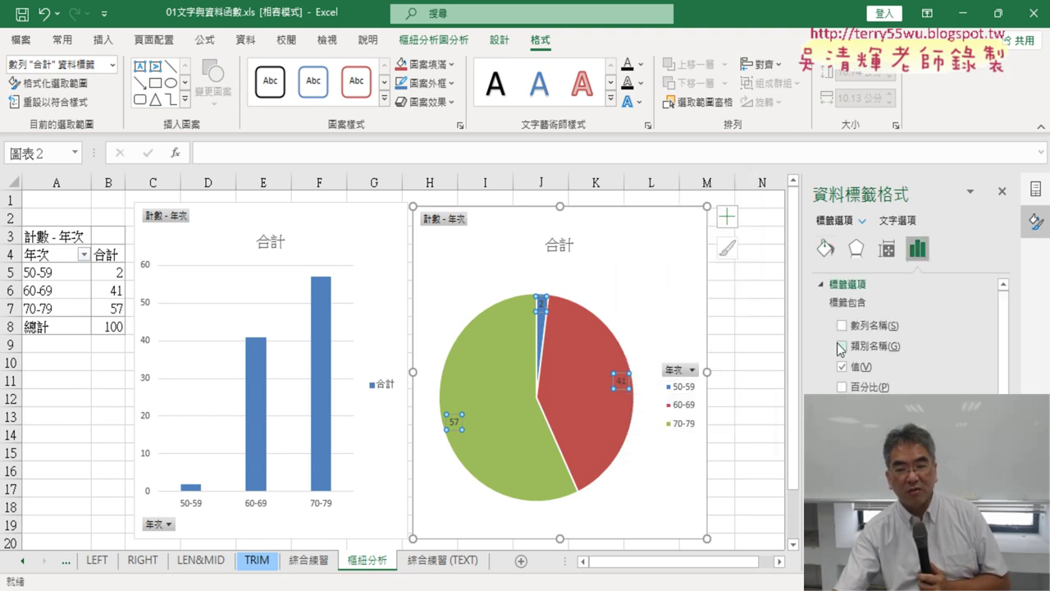
left_click(842, 346)
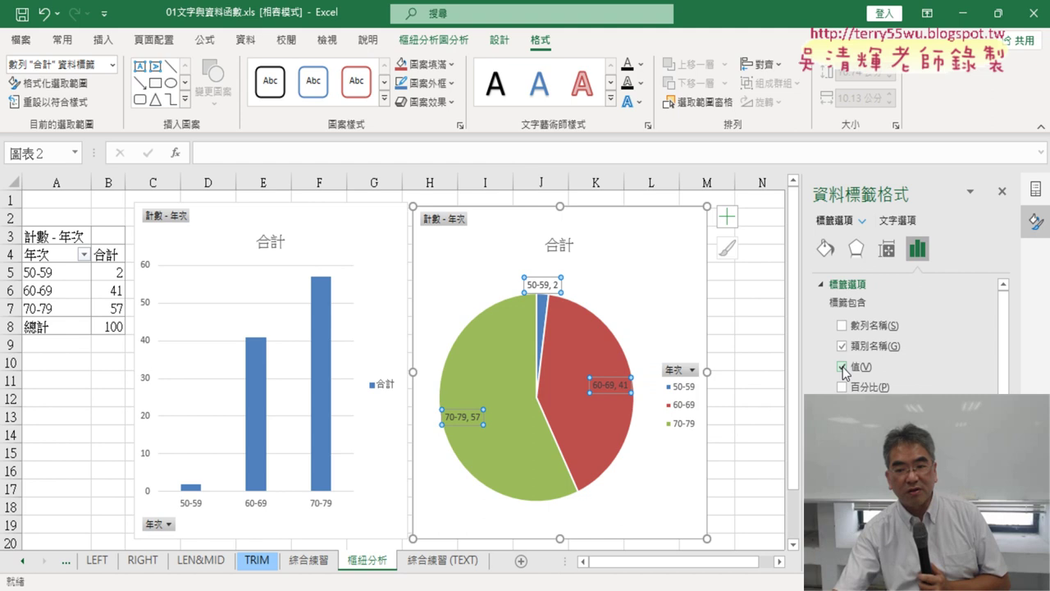
left_click(842, 366)
scroll(844, 371, "down", 2)
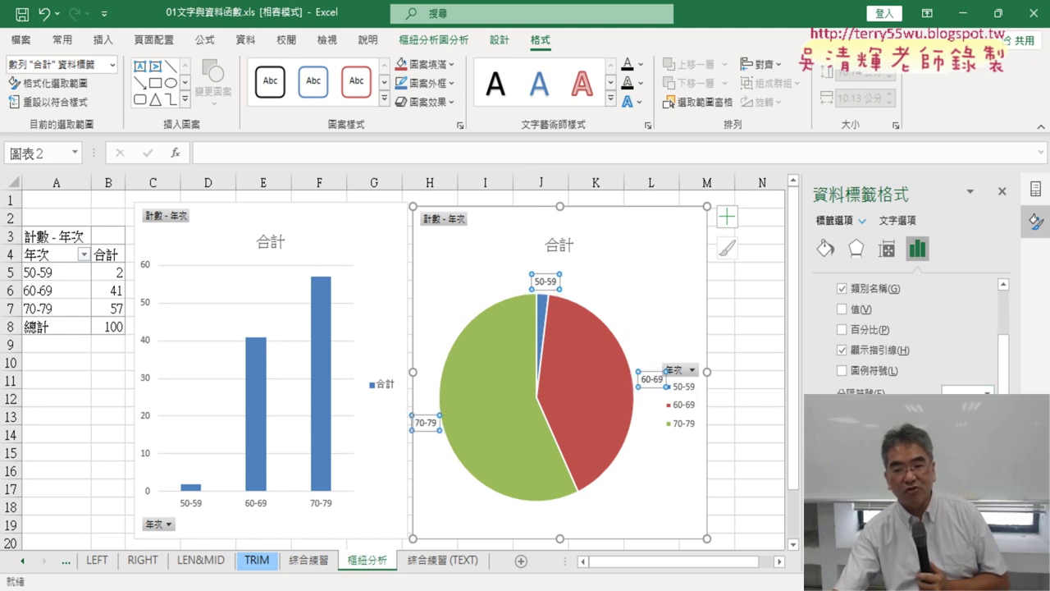
Turn off the pie chart's legend so only the outside age-group labels identify the slices.
left_click(727, 217)
left_click(765, 271)
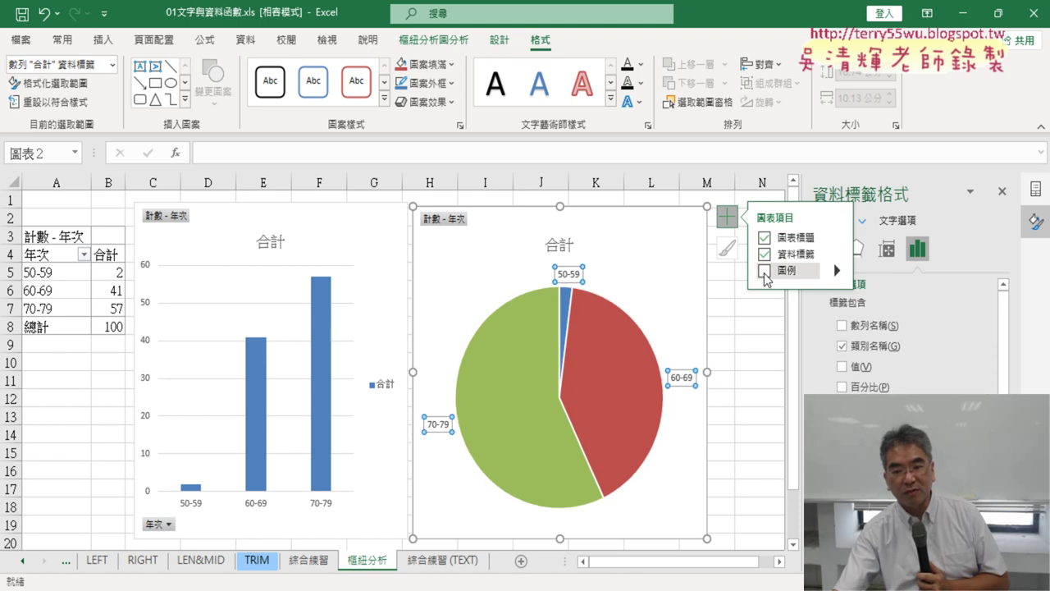